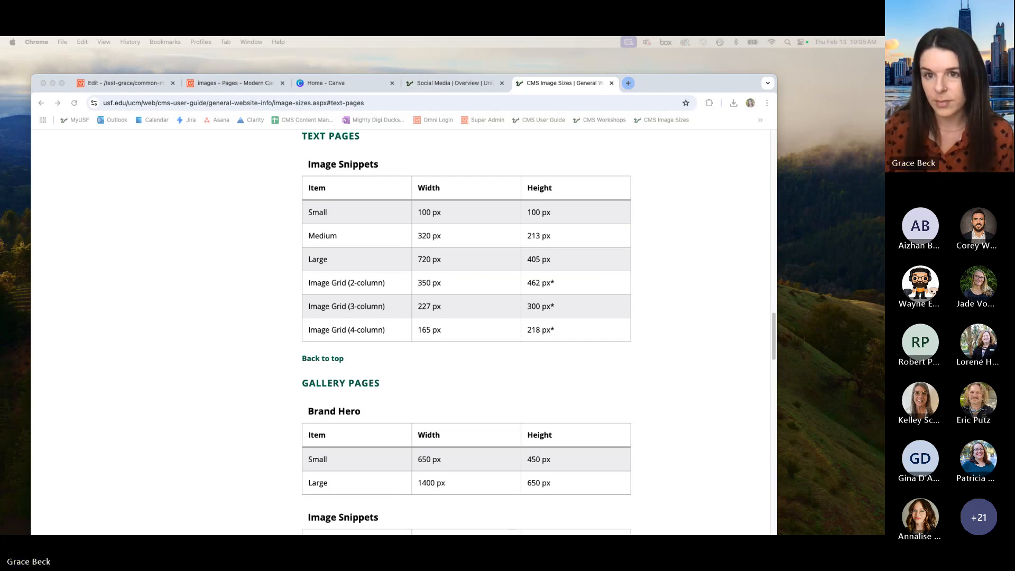
Step: Switch to Canva and open the CMS Image Size Templates folder from the projects
{"action": "left_click", "coordinate": [336, 83]}
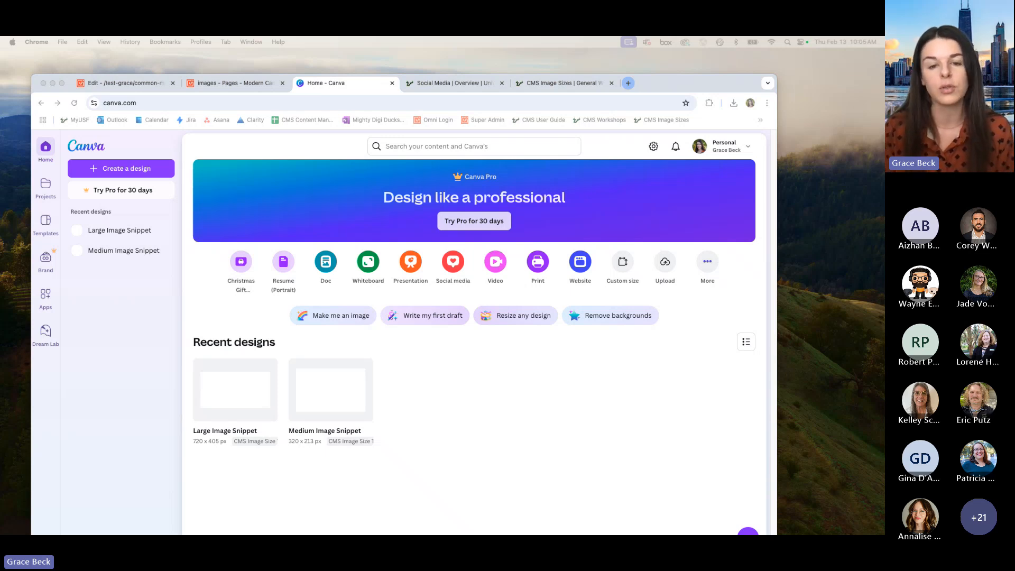
{"action": "left_click", "coordinate": [143, 300]}
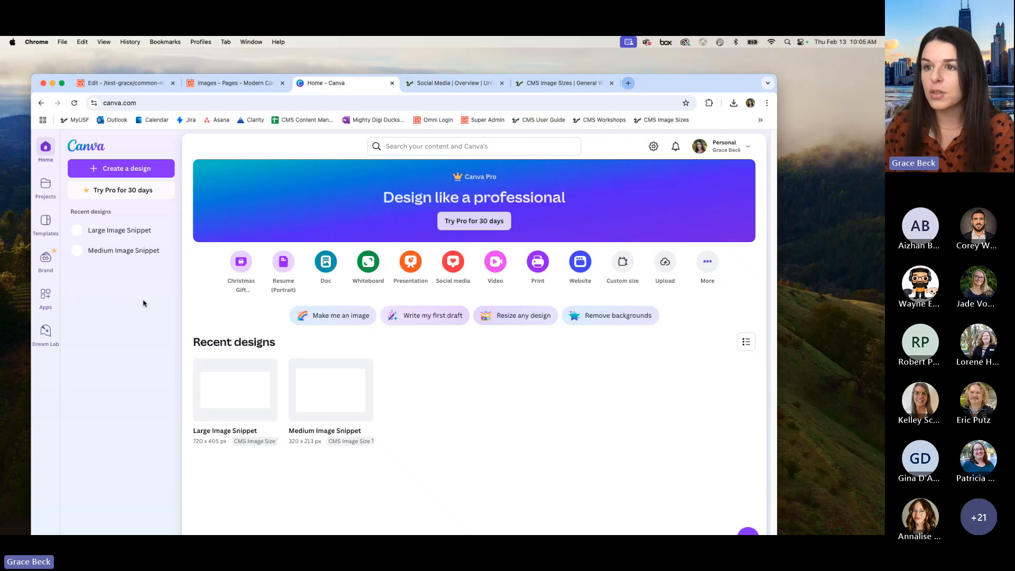
{"action": "left_click", "coordinate": [46, 185]}
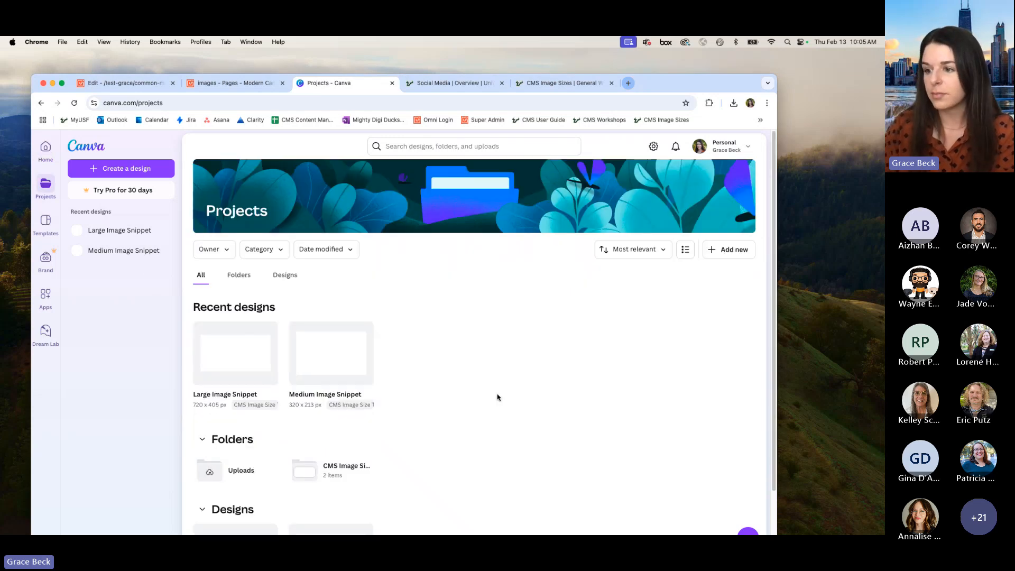
{"action": "scroll", "coordinate": [499, 402], "scroll_direction": "down", "scroll_amount": 3}
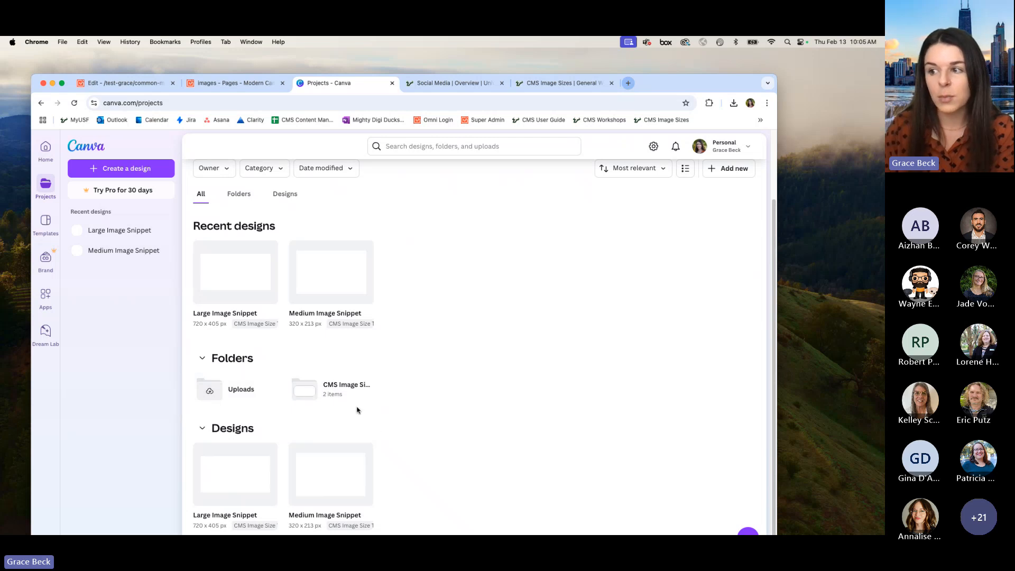
{"action": "mouse_move", "coordinate": [364, 403]}
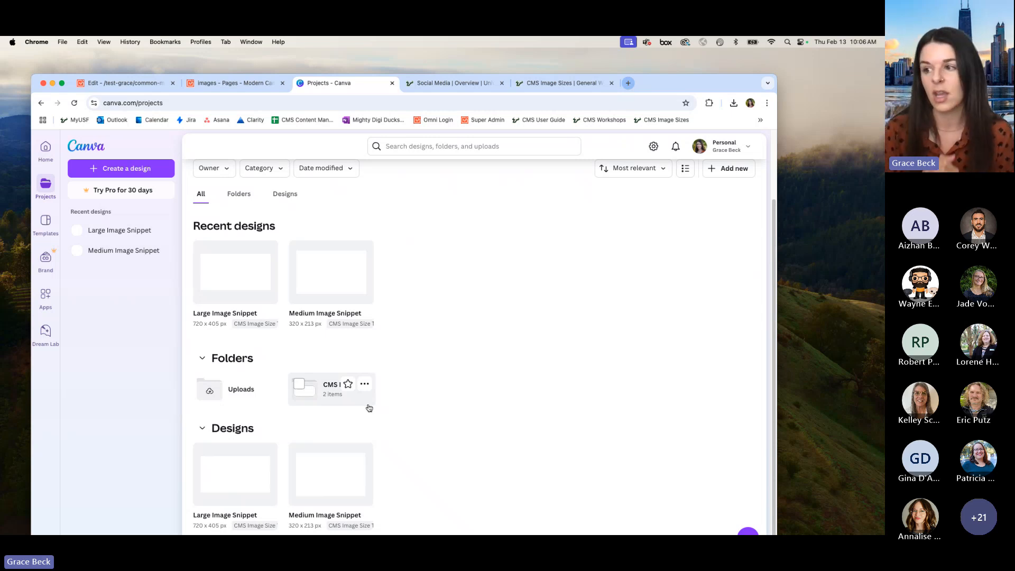
{"action": "left_click", "coordinate": [369, 408]}
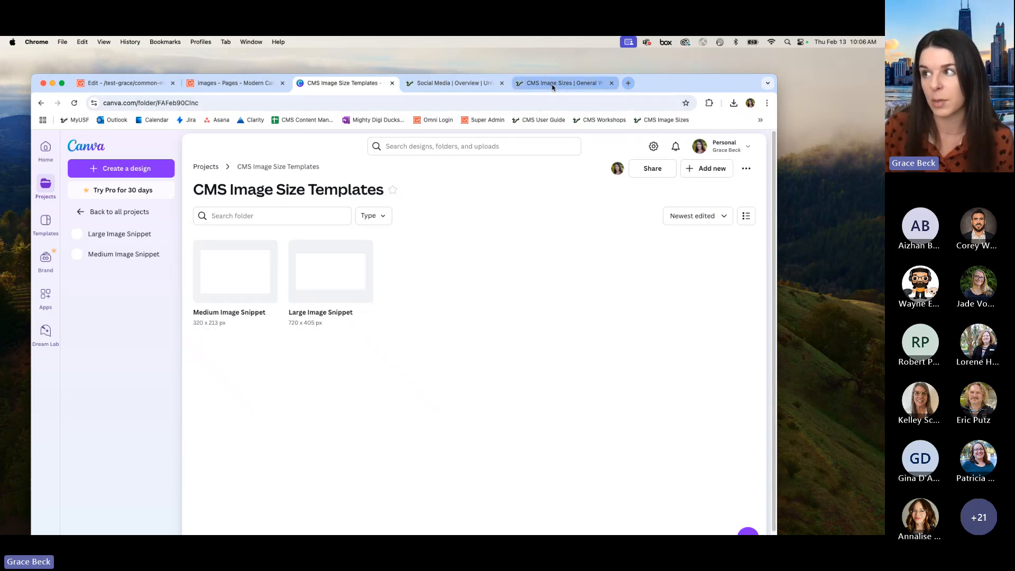
Step: Place the CMS Image Sizes page beside the Canva page and check the text-page image grid dimensions
{"action": "left_click_drag", "start_coordinate": [552, 87], "coordinate": [455, 84]}
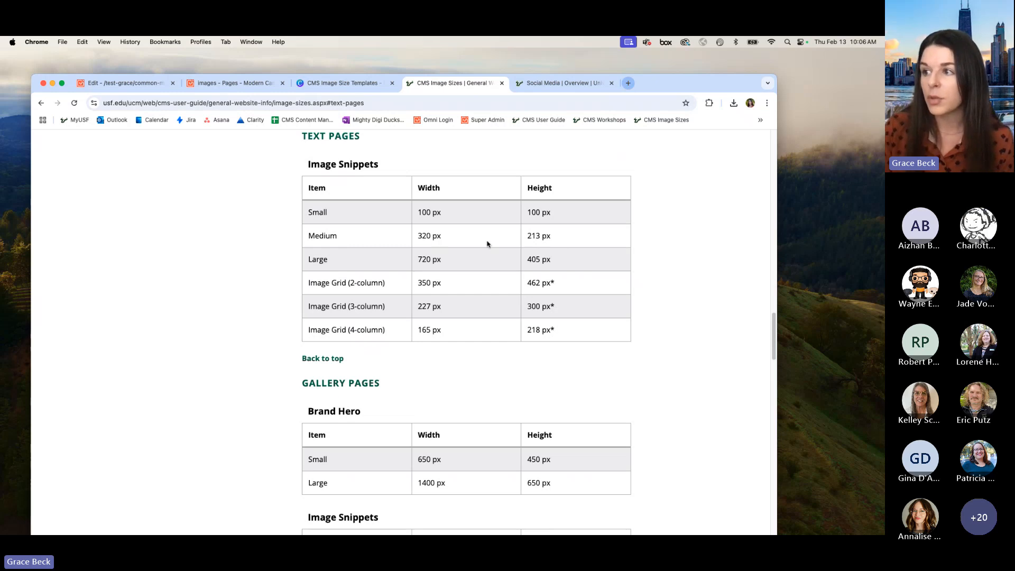
{"action": "left_click", "coordinate": [350, 85]}
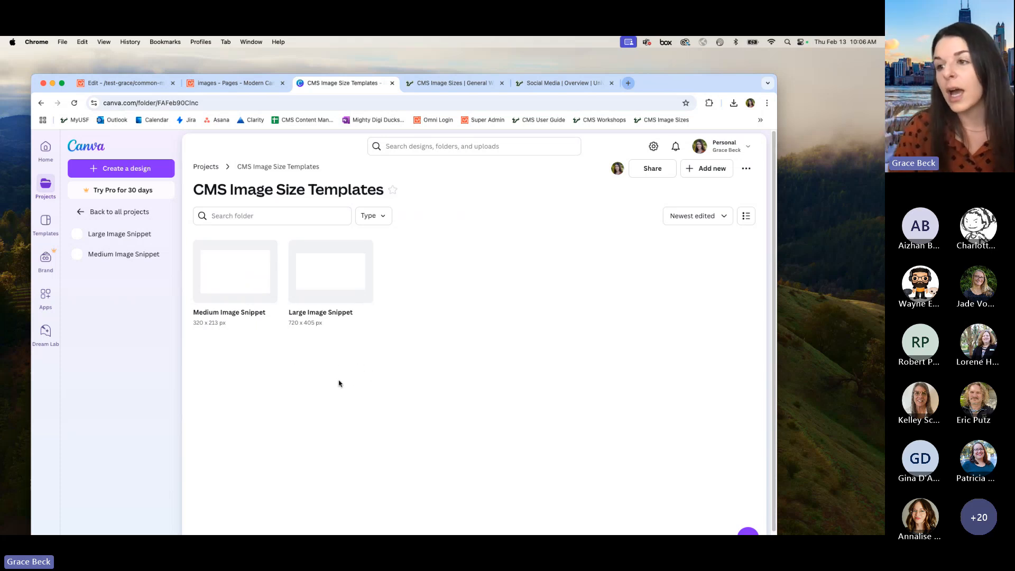
{"action": "left_click", "coordinate": [454, 84]}
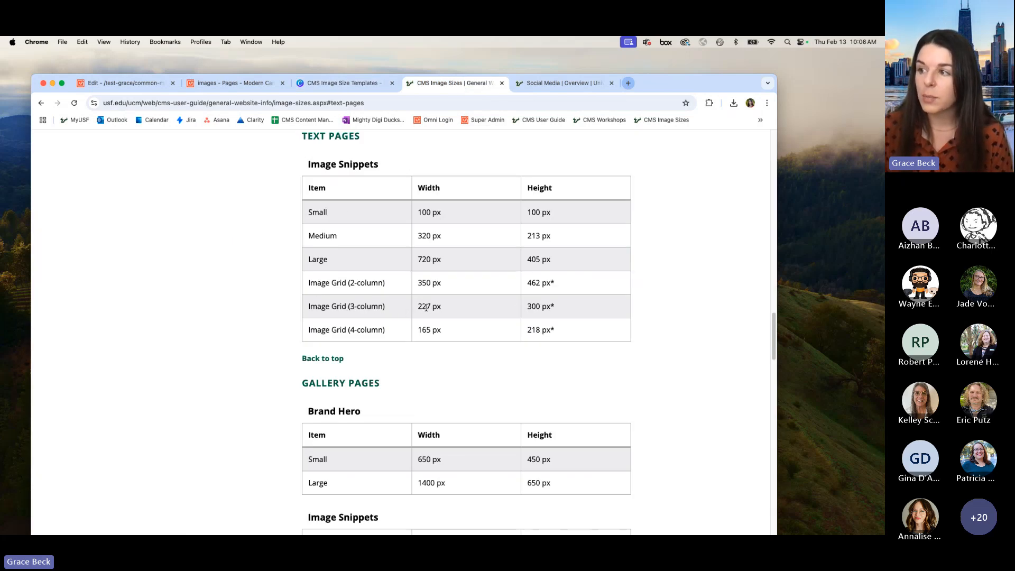
{"action": "double_click", "coordinate": [554, 306]}
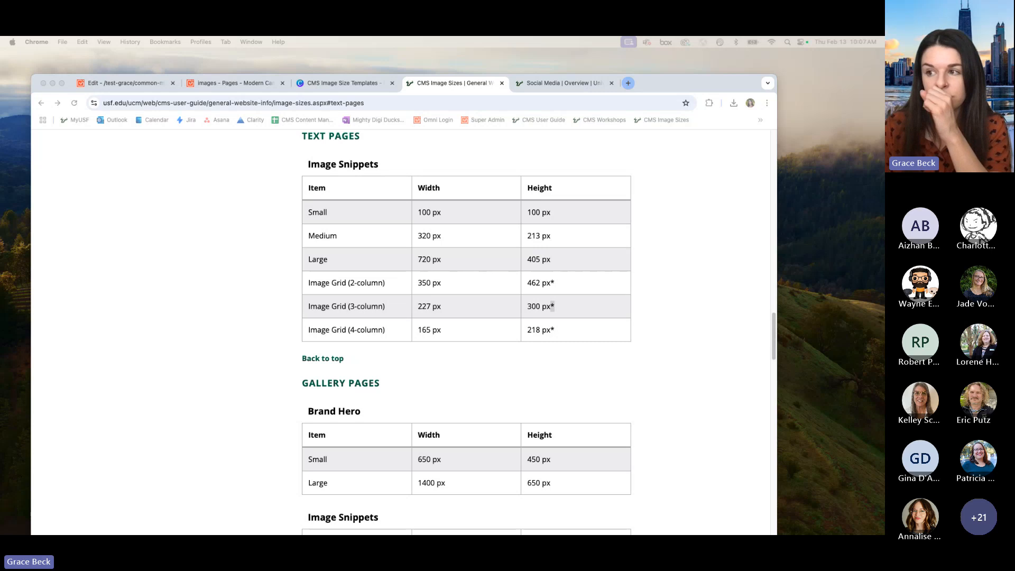
Step: Start a new custom-size design inside Canva's CMS Image Size Templates folder
{"action": "left_click", "coordinate": [339, 84]}
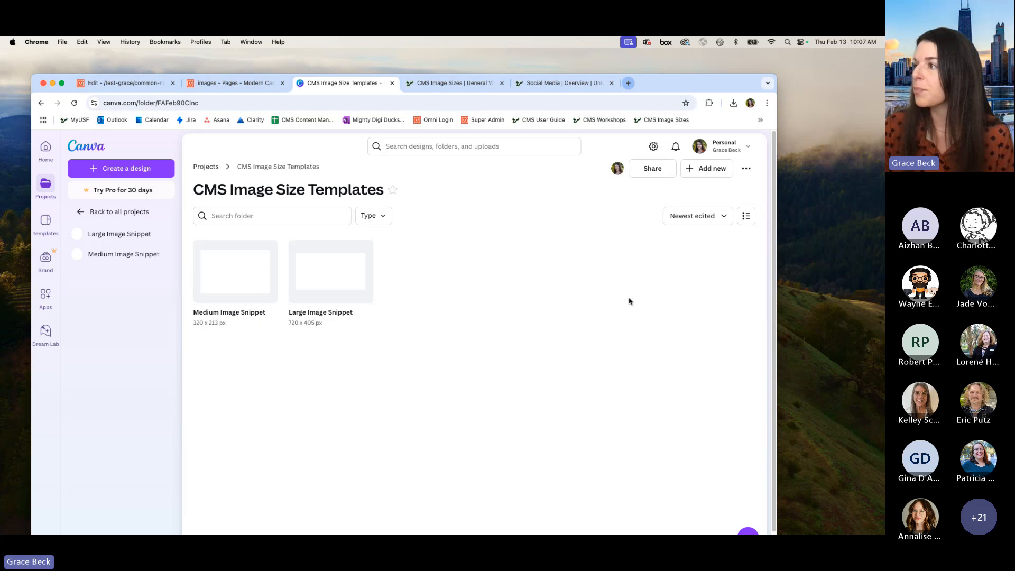
{"action": "left_click", "coordinate": [709, 172]}
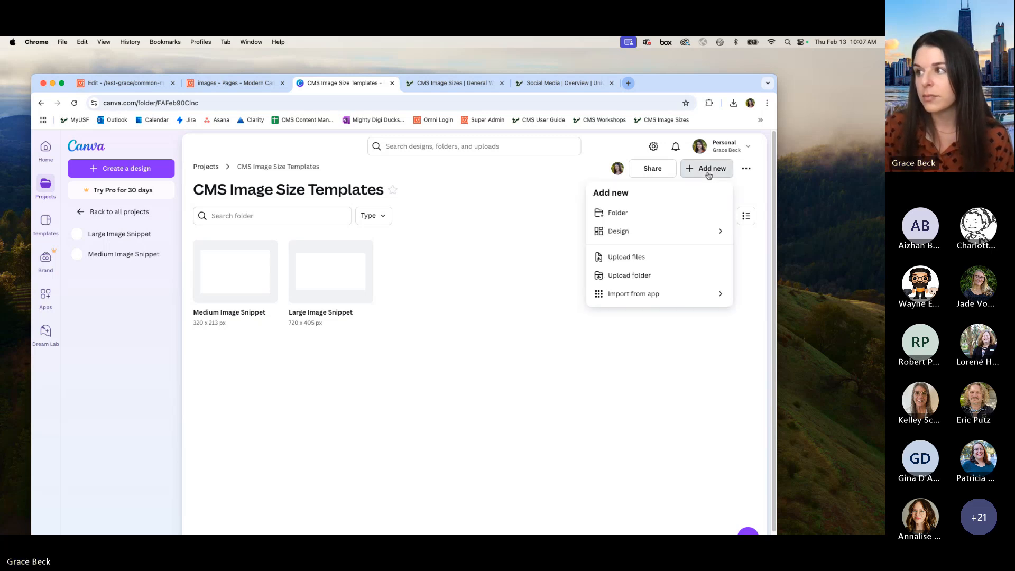
{"action": "left_click", "coordinate": [709, 234]}
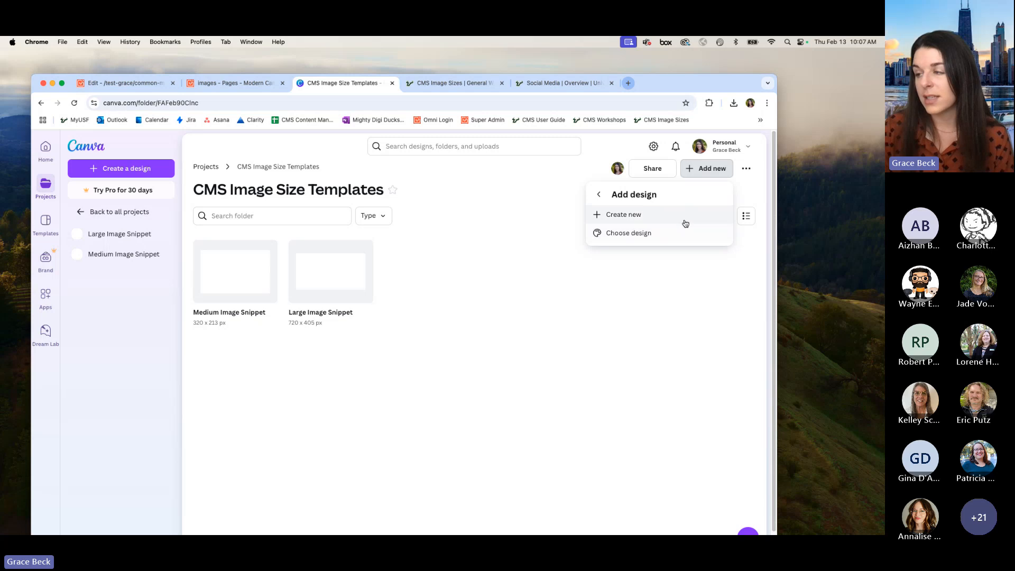
{"action": "left_click", "coordinate": [641, 217]}
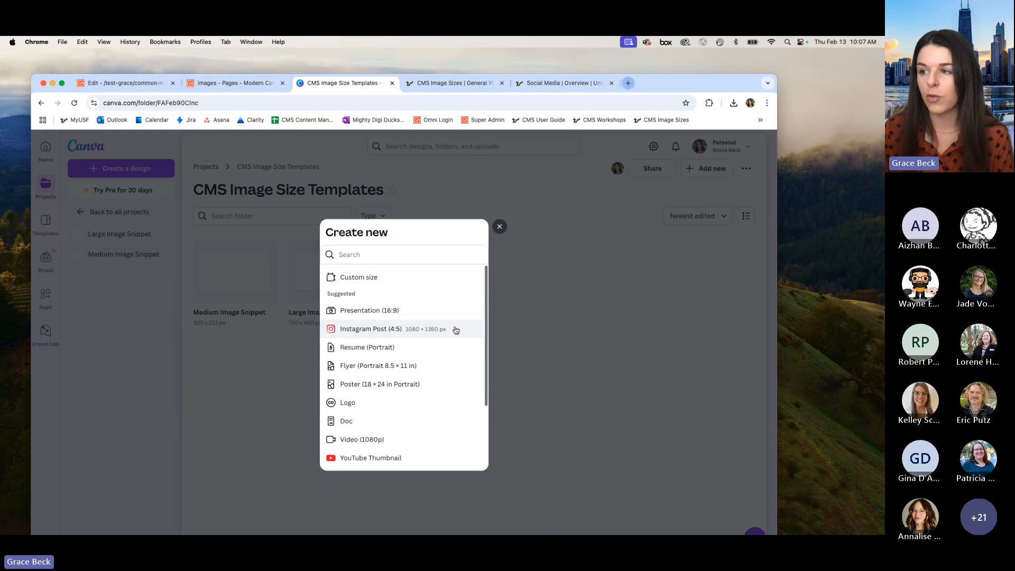
{"action": "left_click", "coordinate": [422, 280]}
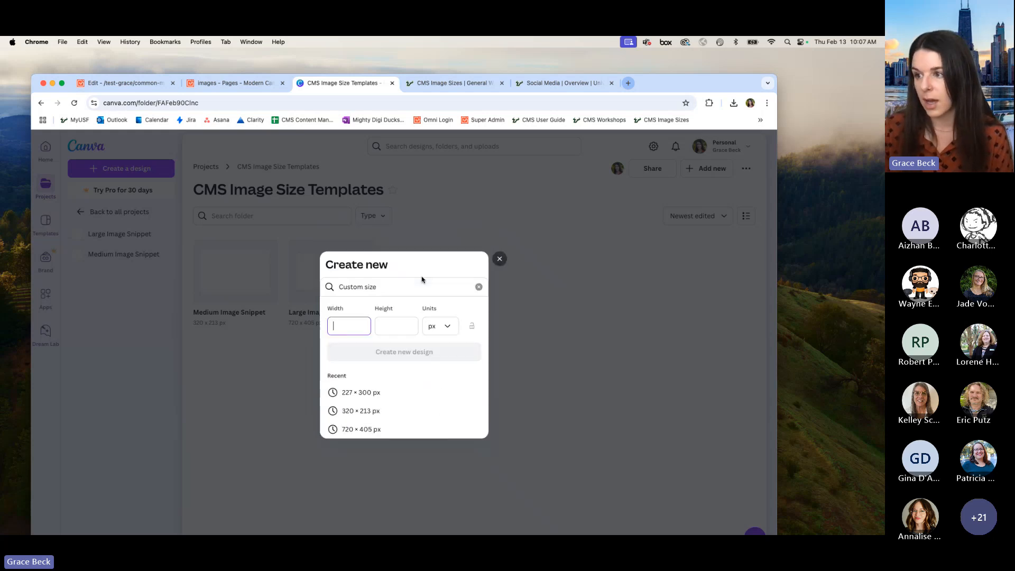
Step: Check the three-column image grid size in the CMS guide and create the design at 227 px wide by 300 px high
{"action": "left_click", "coordinate": [466, 86]}
{"action": "left_click", "coordinate": [464, 306]}
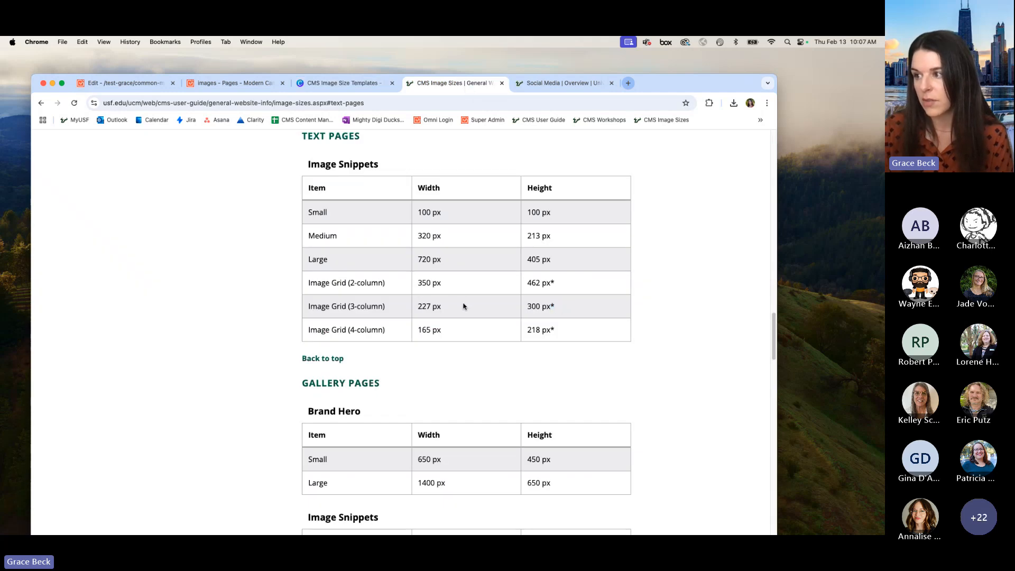
{"action": "left_click", "coordinate": [329, 84]}
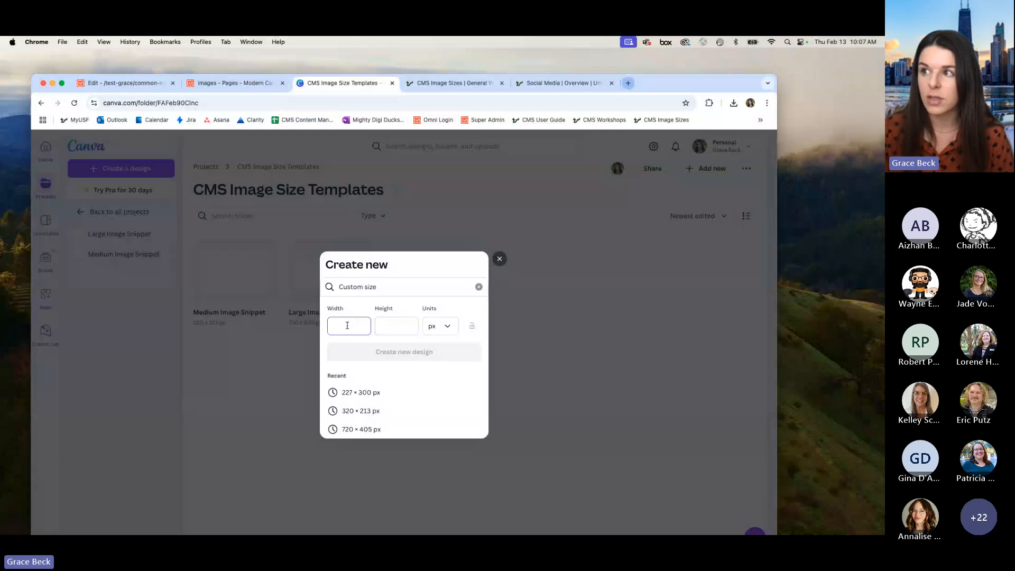
{"action": "left_click", "coordinate": [434, 85]}
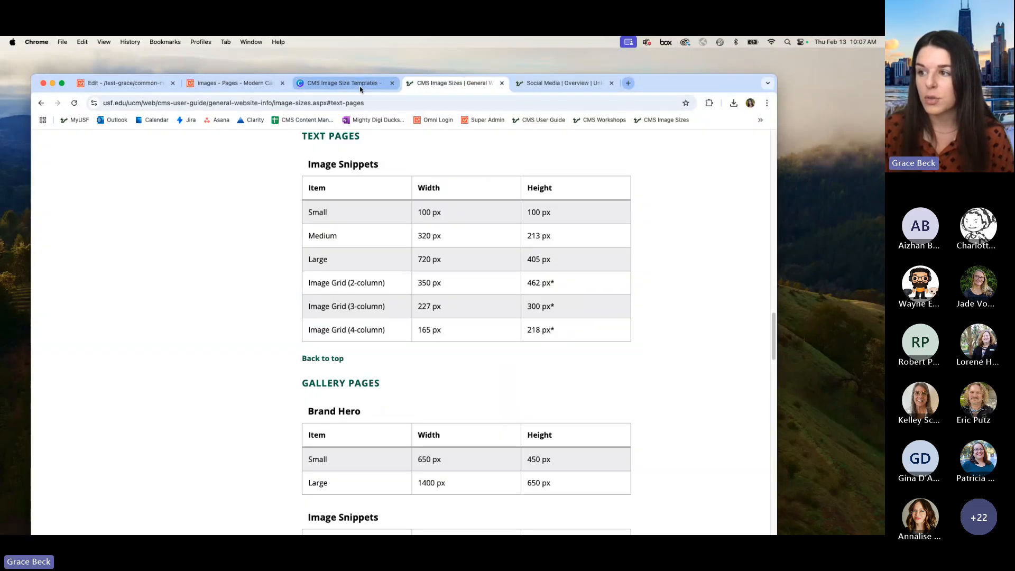
{"action": "left_click", "coordinate": [360, 87]}
{"action": "type", "text": "227"}
{"action": "left_click", "coordinate": [397, 326]}
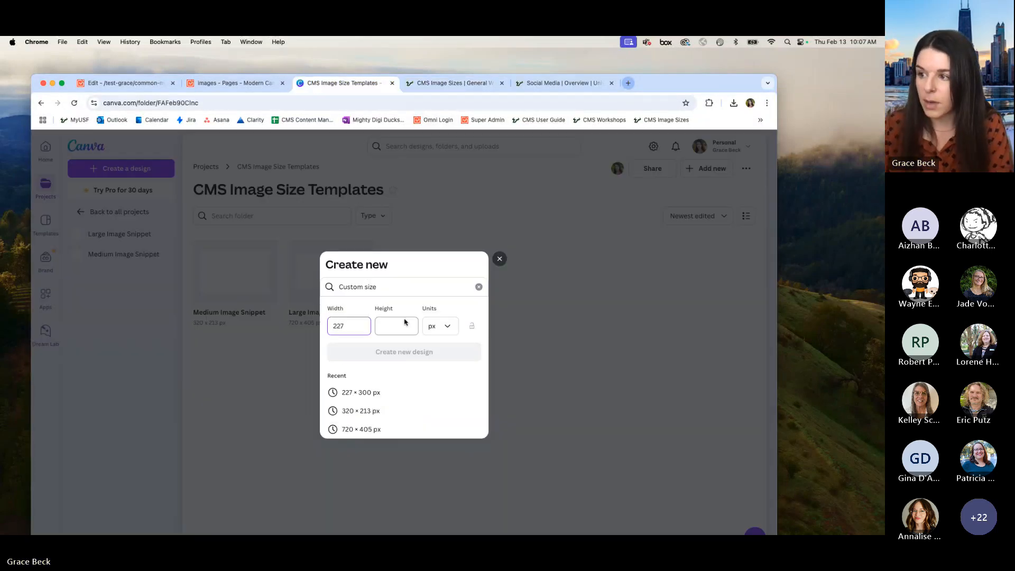
{"action": "type", "text": "300"}
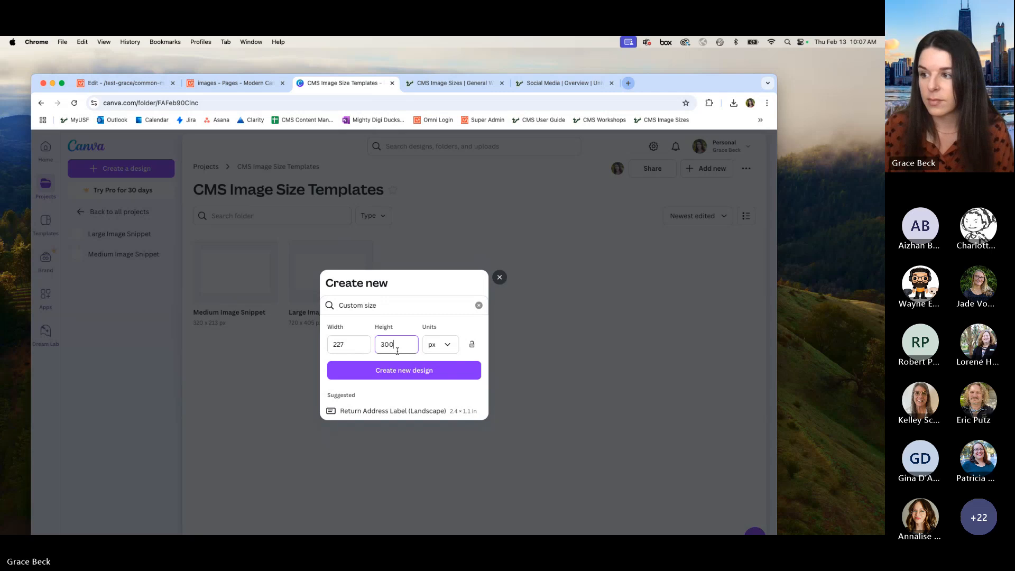
{"action": "left_click", "coordinate": [405, 354]}
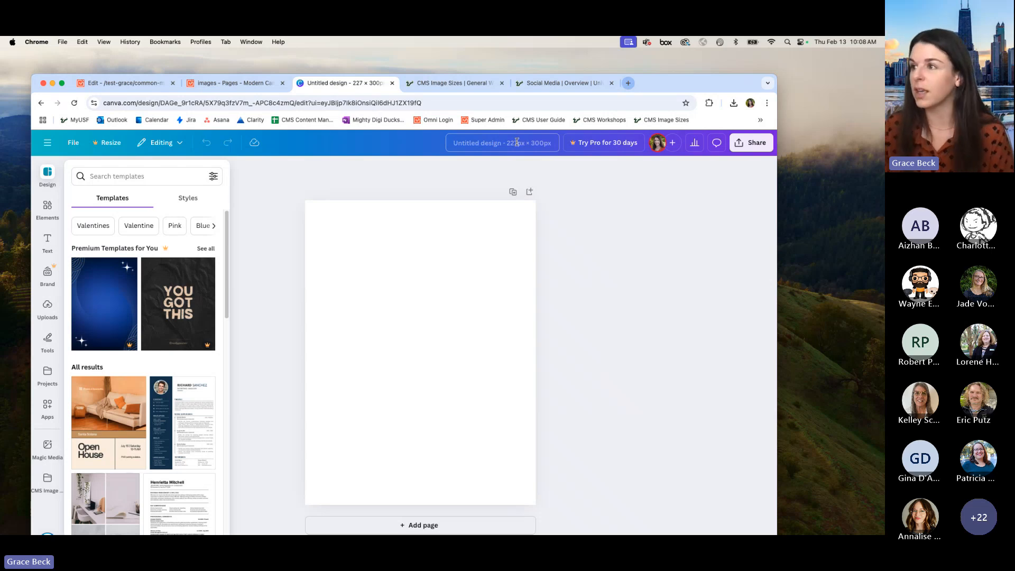
Step: Name the new design "Image Grid - 3-col"
{"action": "left_click", "coordinate": [517, 142]}
{"action": "type", "text": "Image"}
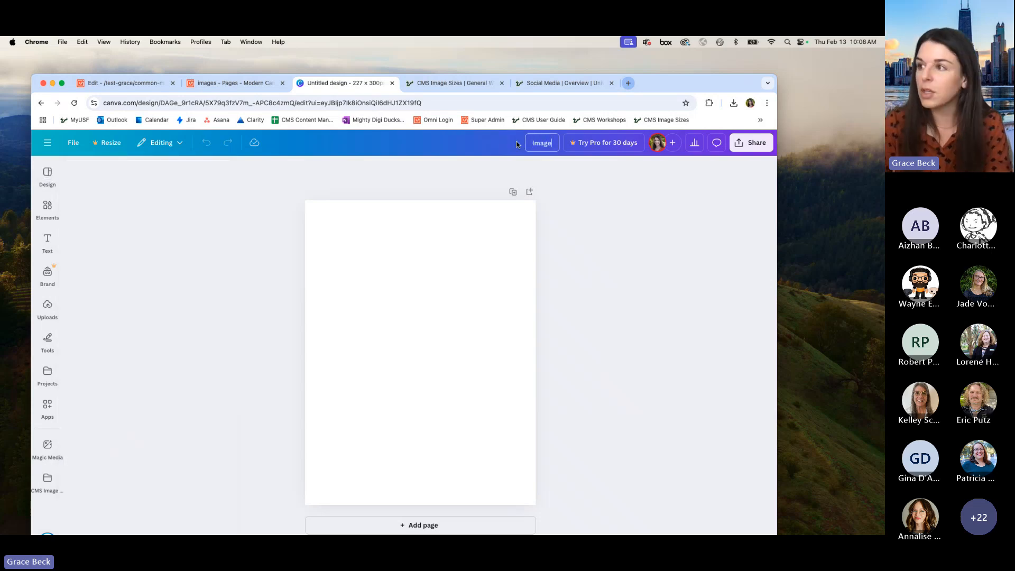
{"action": "type", "text": " Grid - 3-col"}
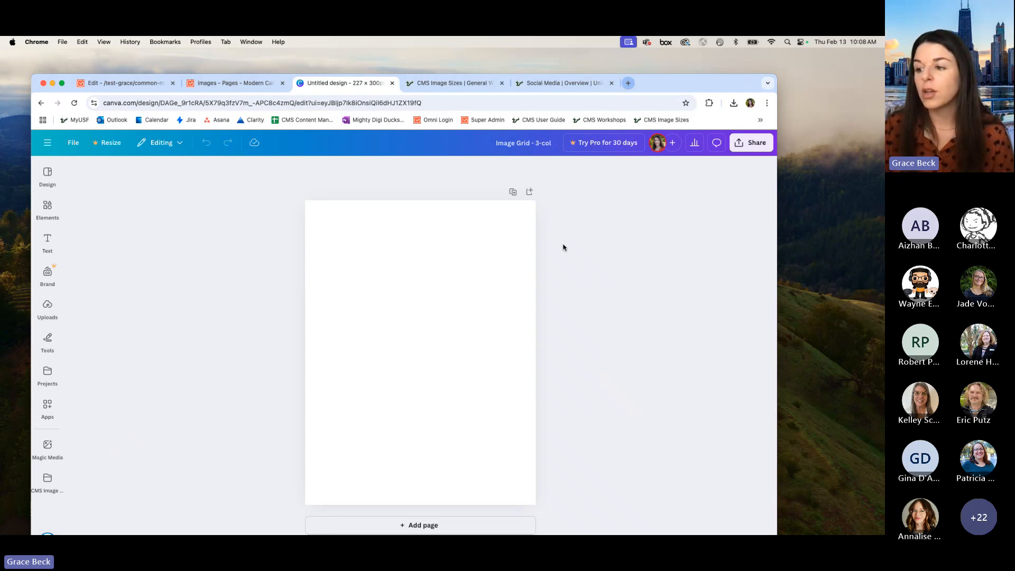
Step: Duplicate the blank page and delete the second page
{"action": "left_click", "coordinate": [512, 194]}
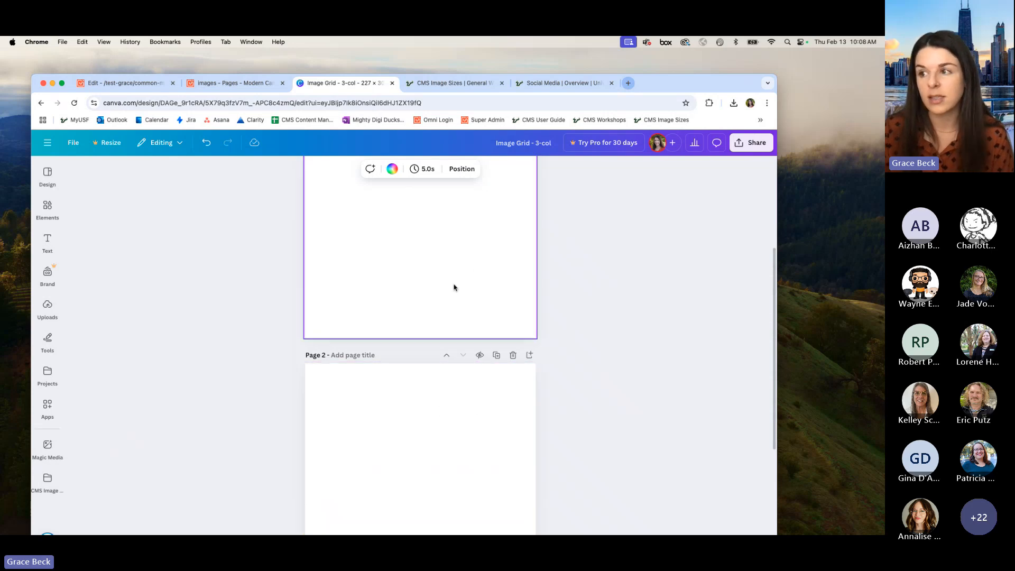
{"action": "scroll", "coordinate": [595, 382], "scroll_direction": "up", "scroll_amount": 3}
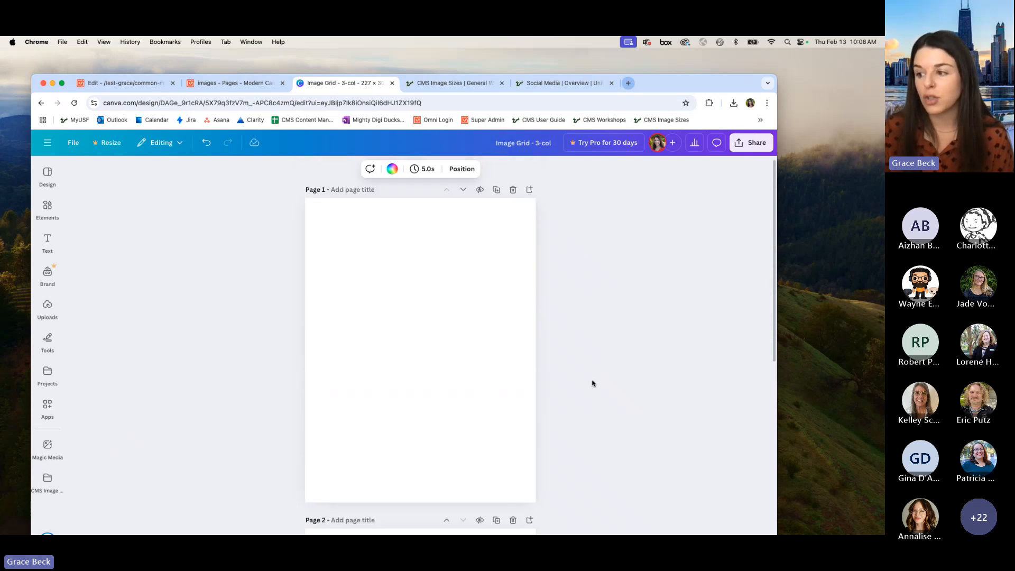
{"action": "scroll", "coordinate": [555, 423], "scroll_direction": "down", "scroll_amount": 1}
{"action": "left_click", "coordinate": [513, 504]}
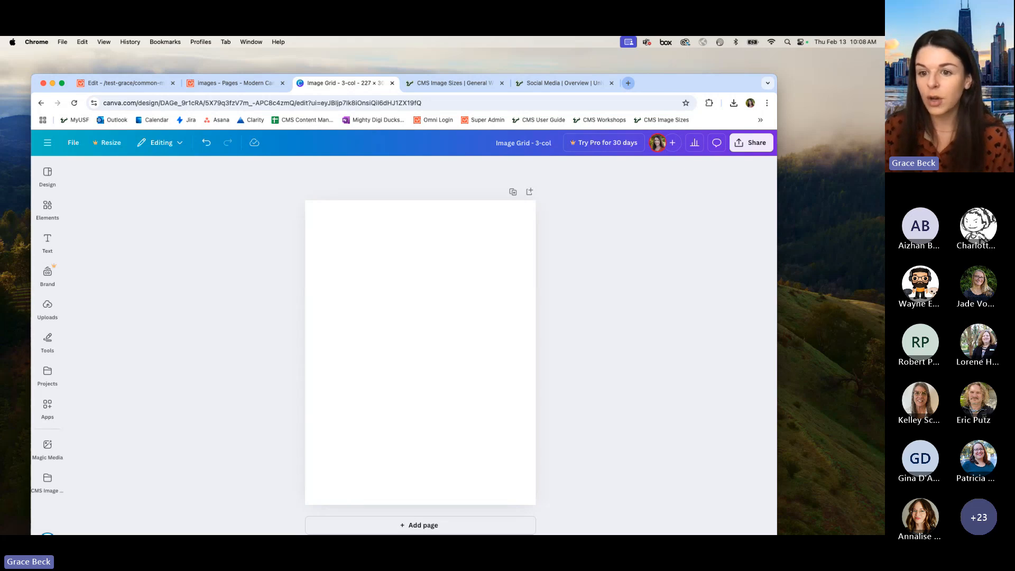
Step: Add the portrait photo from the desktop to the page and align it with the page's top-left corner
{"action": "left_click_drag", "start_coordinate": [885, 222], "coordinate": [729, 220]}
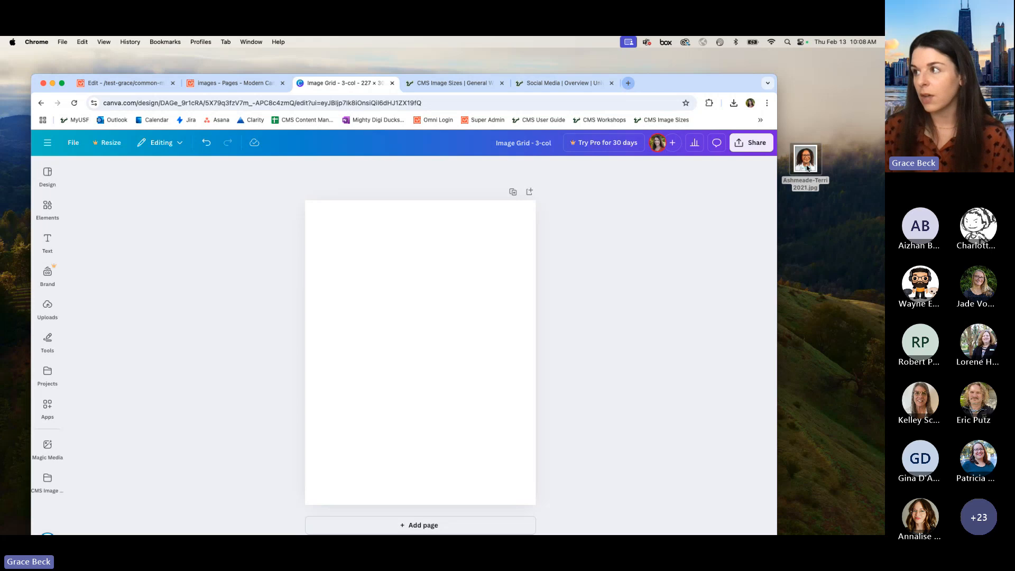
{"action": "left_click_drag", "start_coordinate": [807, 169], "coordinate": [399, 317]}
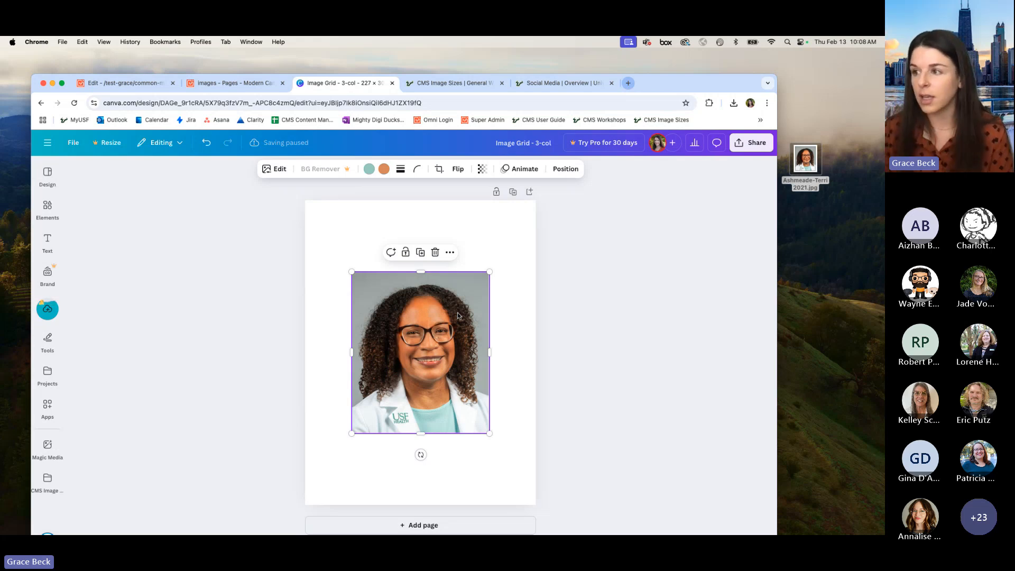
{"action": "left_click_drag", "start_coordinate": [424, 321], "coordinate": [377, 251]}
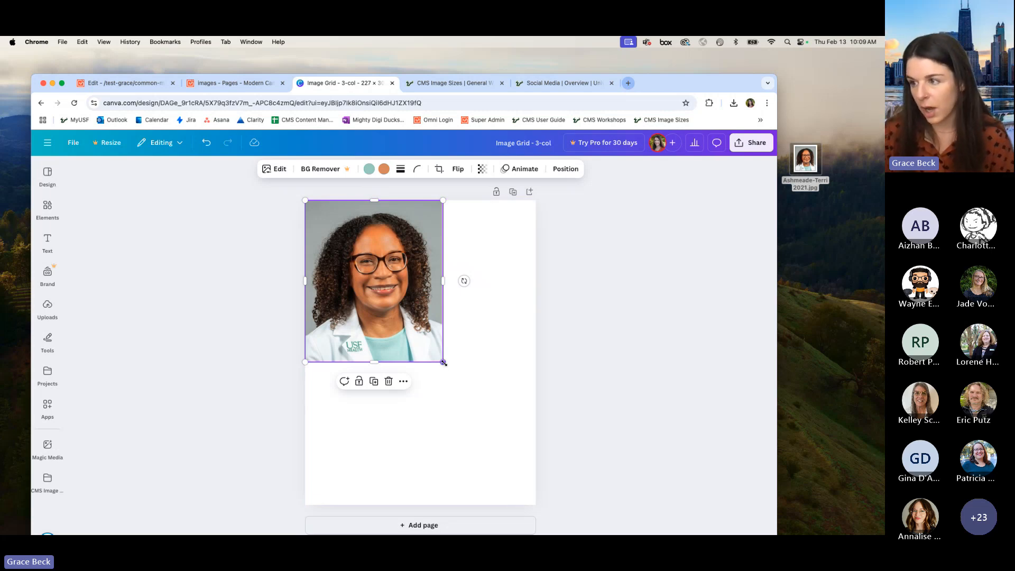
Step: Enlarge the portrait photo to fill the whole page and shift it horizontally to frame the face
{"action": "left_click_drag", "start_coordinate": [443, 363], "coordinate": [564, 506]}
{"action": "left_click_drag", "start_coordinate": [453, 367], "coordinate": [441, 370]}
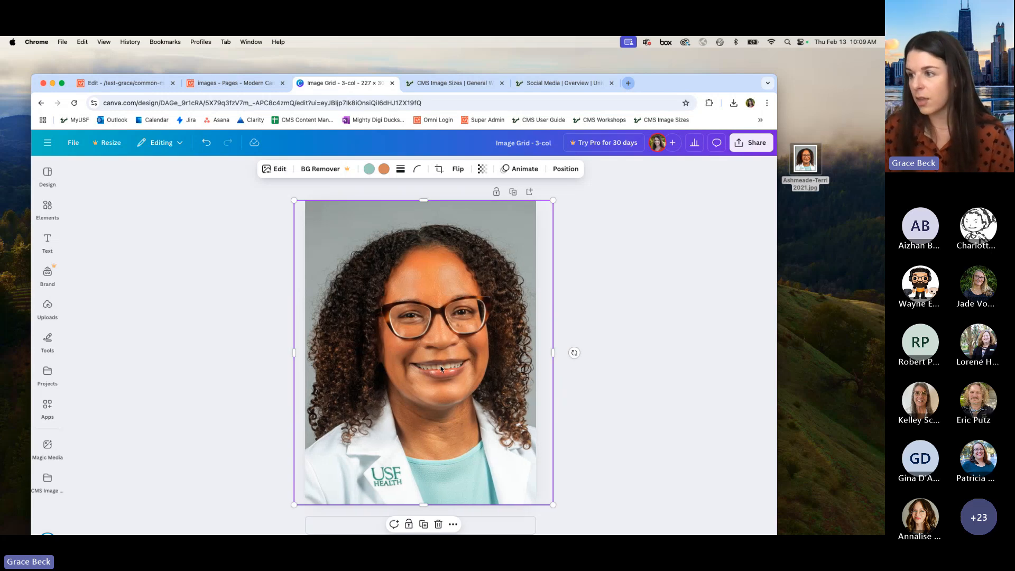
{"action": "left_click", "coordinate": [577, 321]}
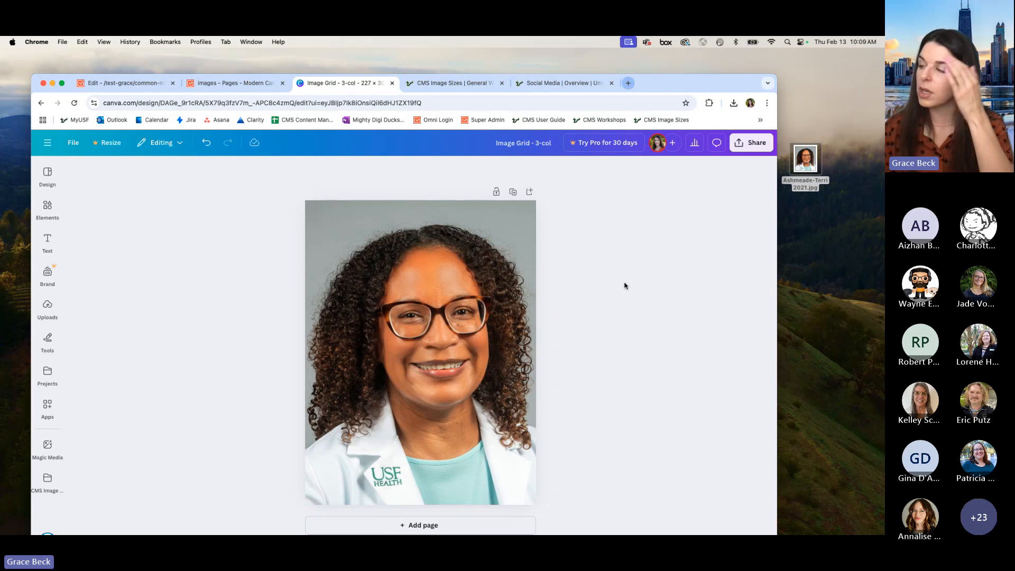
Step: Download the finished three-column grid design as a PNG
{"action": "left_click", "coordinate": [757, 150]}
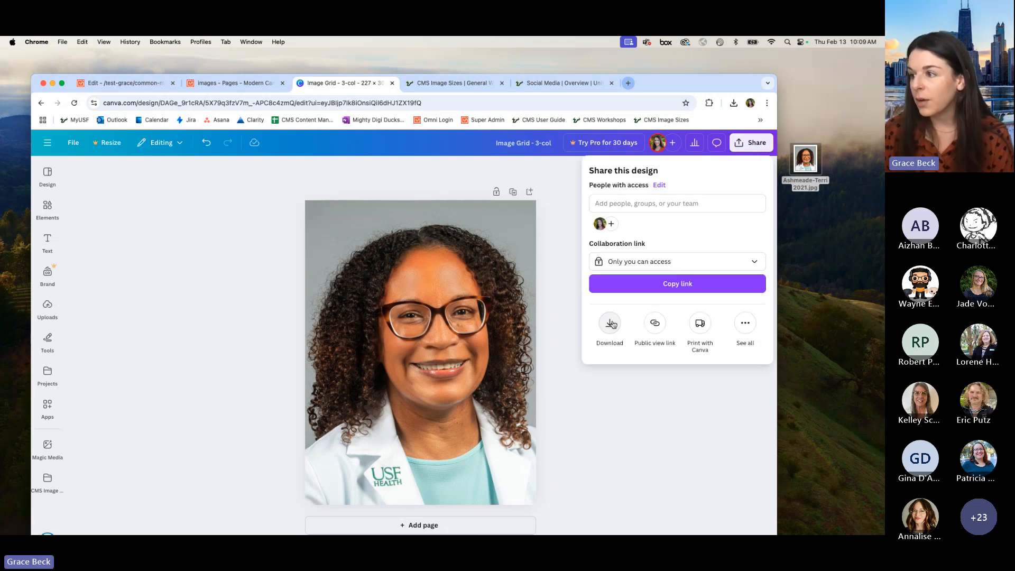
{"action": "left_click", "coordinate": [611, 323]}
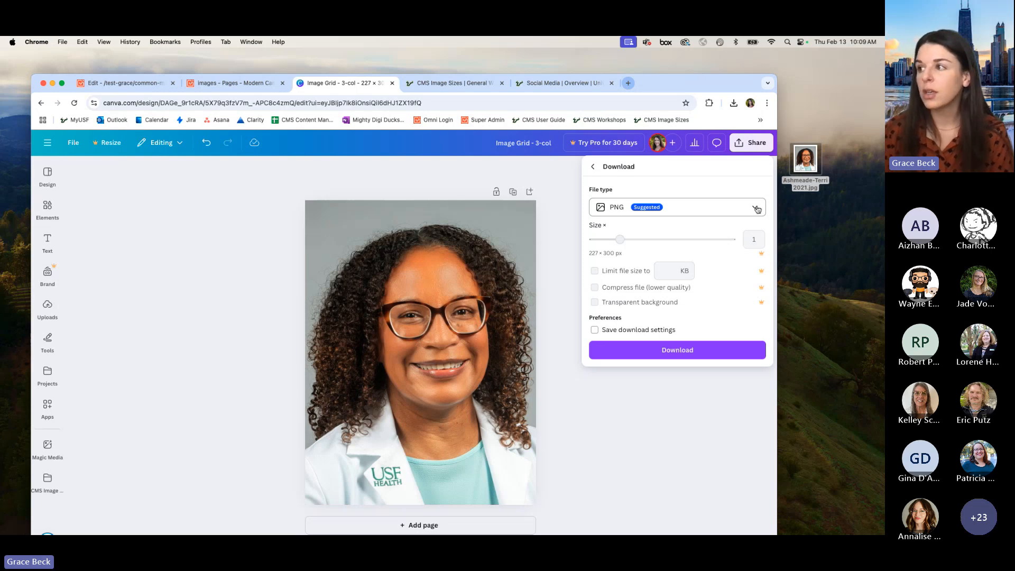
{"action": "left_click", "coordinate": [757, 209]}
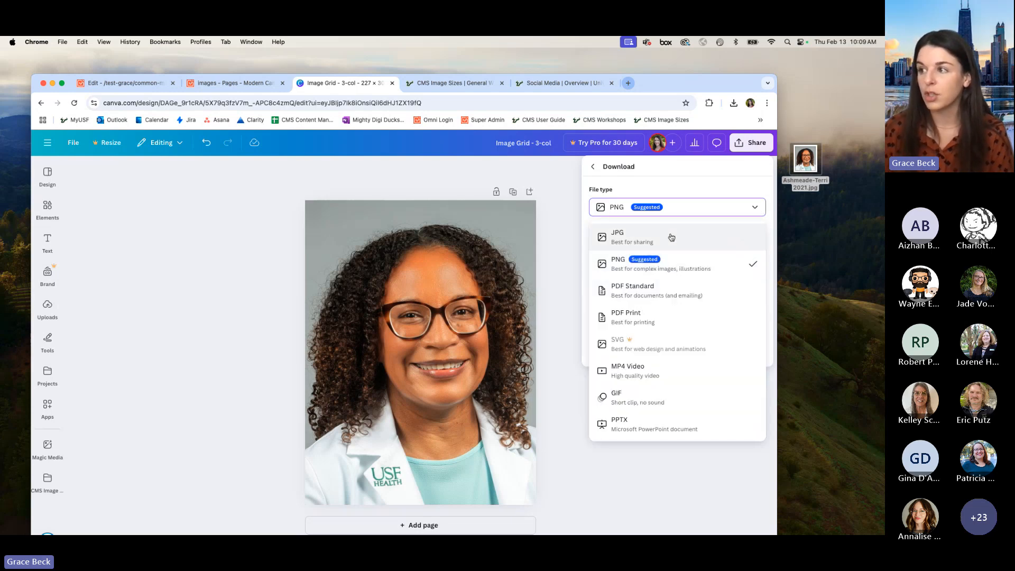
{"action": "left_click", "coordinate": [698, 268]}
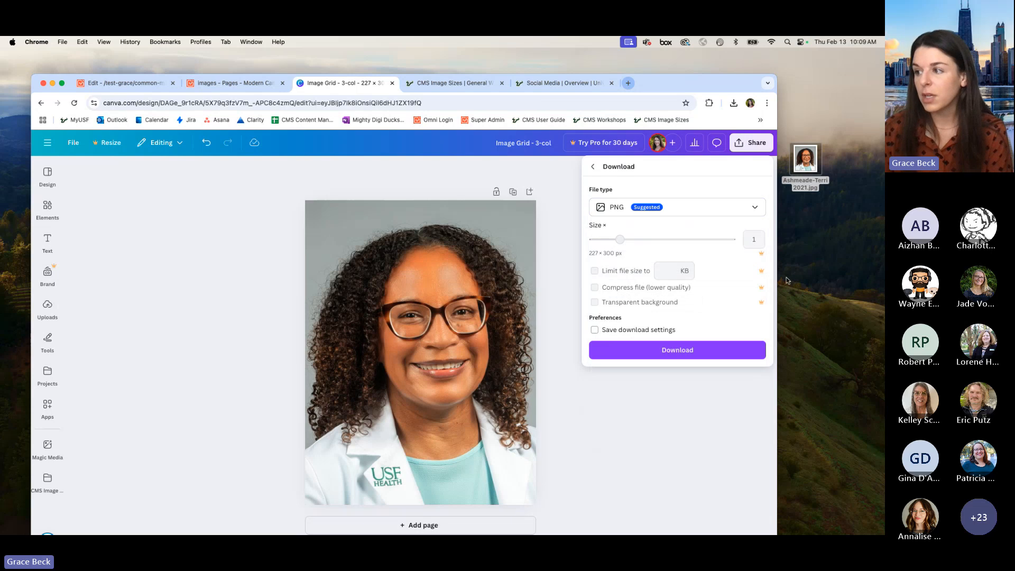
{"action": "left_click", "coordinate": [705, 351]}
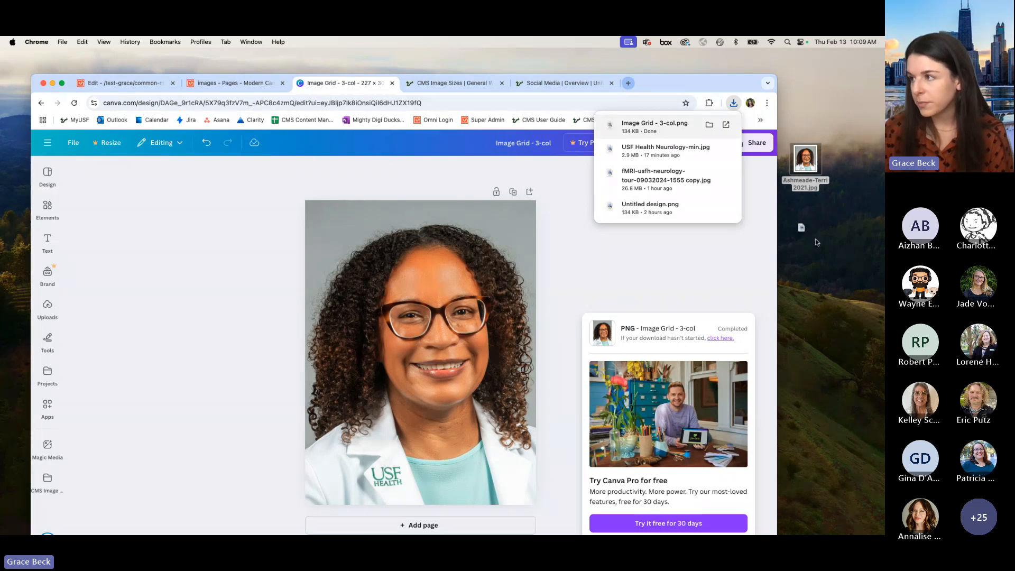
Step: Place the downloaded Image Grid - 3-col.png on the desktop and arrange it below the original portrait photo
{"action": "left_click_drag", "start_coordinate": [660, 126], "coordinate": [836, 261]}
{"action": "left_click", "coordinate": [723, 281]}
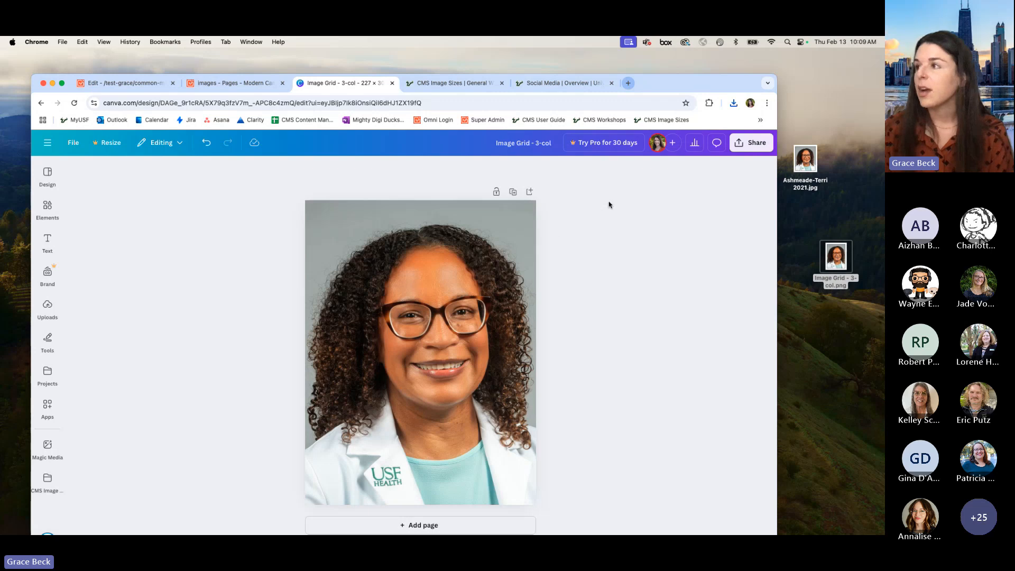
{"action": "left_click_drag", "start_coordinate": [835, 259], "coordinate": [811, 273]}
{"action": "left_click_drag", "start_coordinate": [805, 160], "coordinate": [814, 107]}
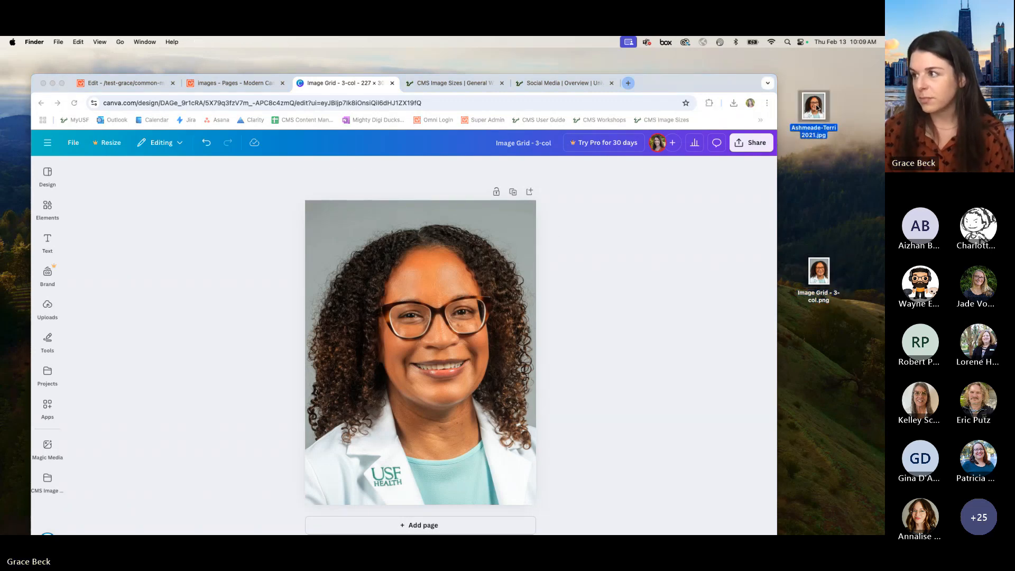
{"action": "left_click_drag", "start_coordinate": [820, 270], "coordinate": [819, 244]}
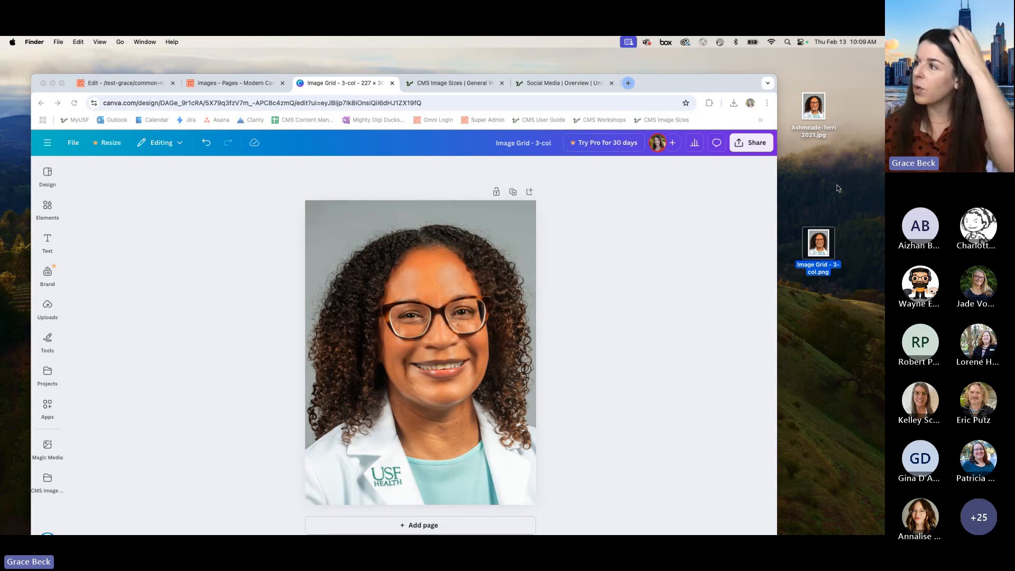
Step: Rename the downloaded PNG with the original photo's file name, leaving out the year 2021
{"action": "left_click", "coordinate": [811, 137]}
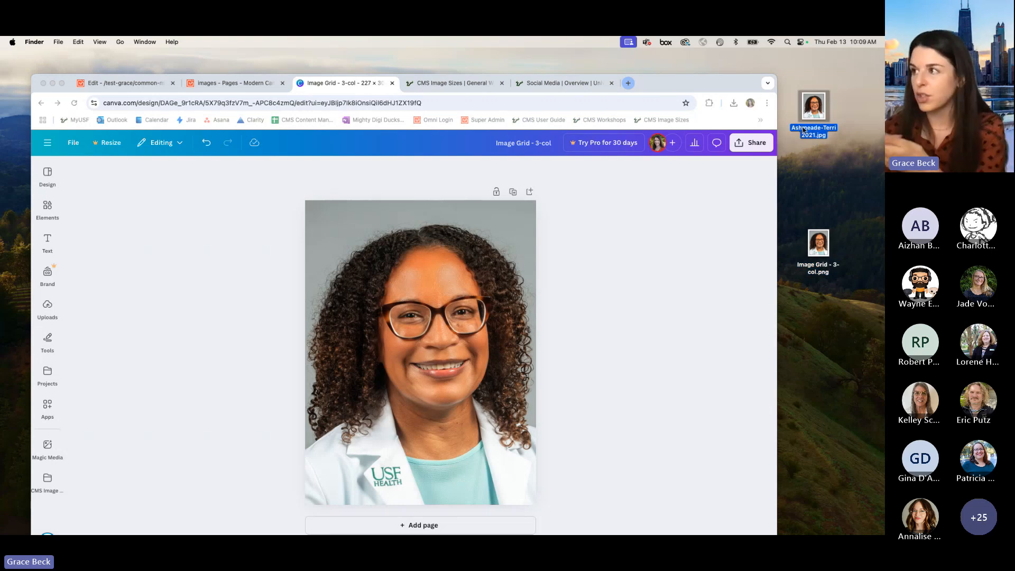
{"action": "left_click", "coordinate": [803, 130]}
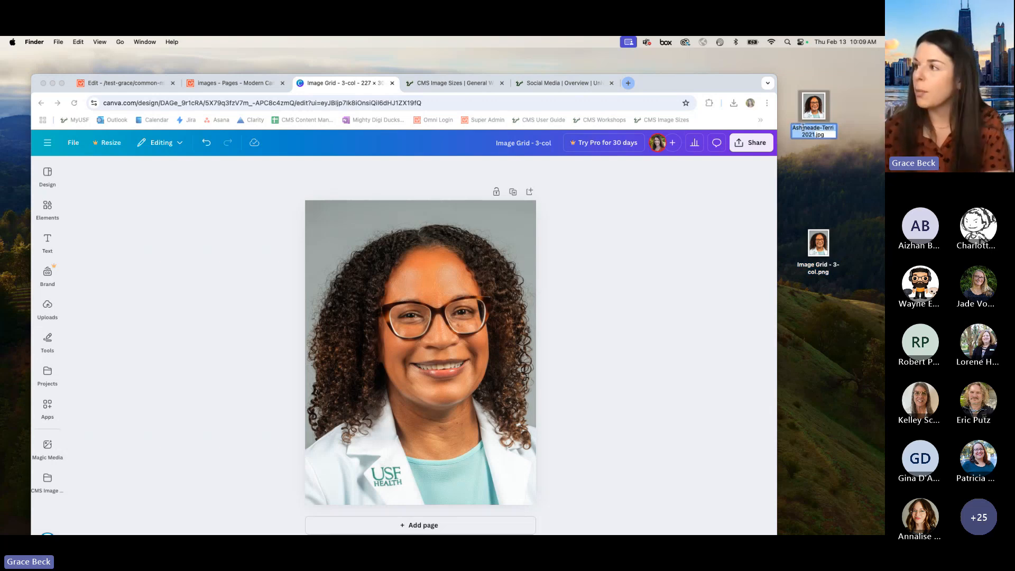
{"action": "key", "text": "super+c"}
{"action": "left_click", "coordinate": [825, 159]}
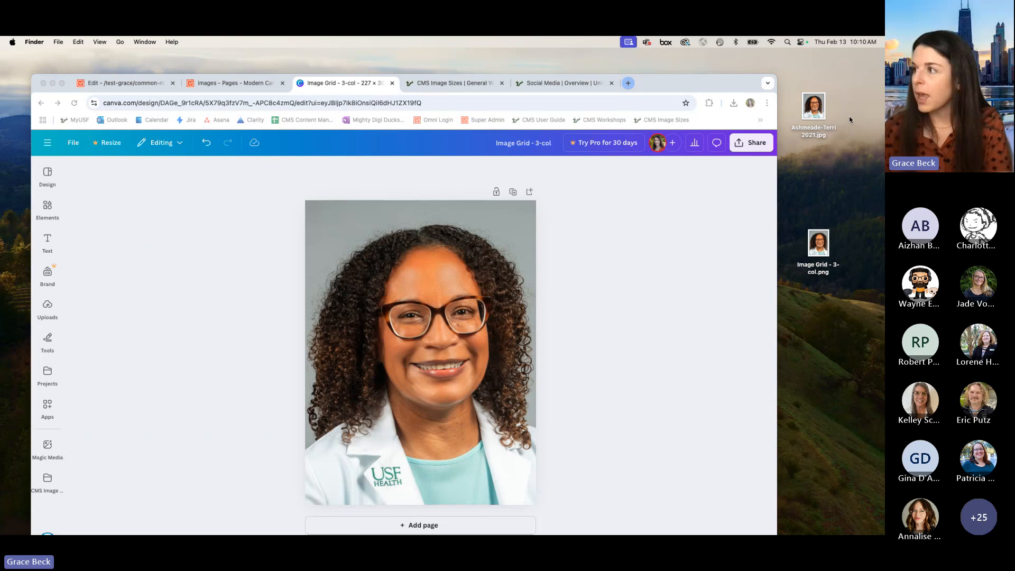
{"action": "left_click", "coordinate": [814, 267]}
{"action": "left_click", "coordinate": [812, 266]}
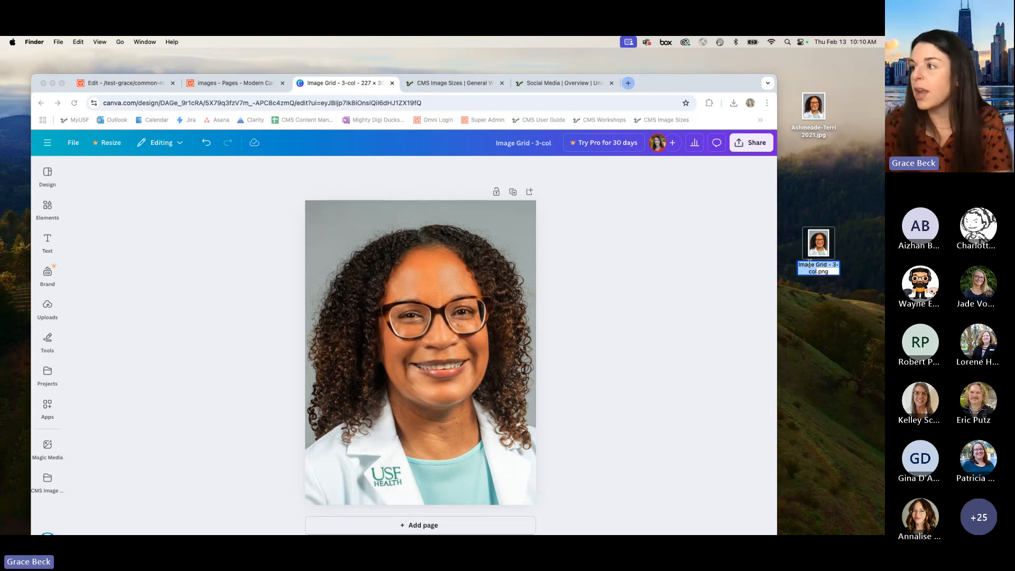
{"action": "key", "text": "super+v"}
{"action": "key", "text": "BackSpace"}
{"action": "key", "text": "BackSpace"}
{"action": "key", "text": "BackSpace"}
{"action": "key", "text": "BackSpace"}
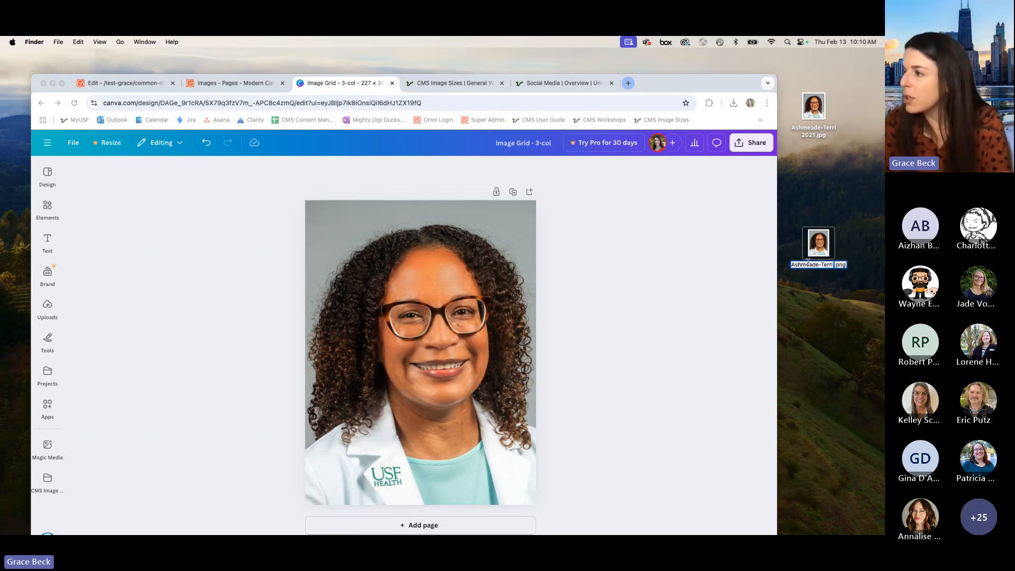
{"action": "key", "text": "BackSpace"}
{"action": "key", "text": "Return"}
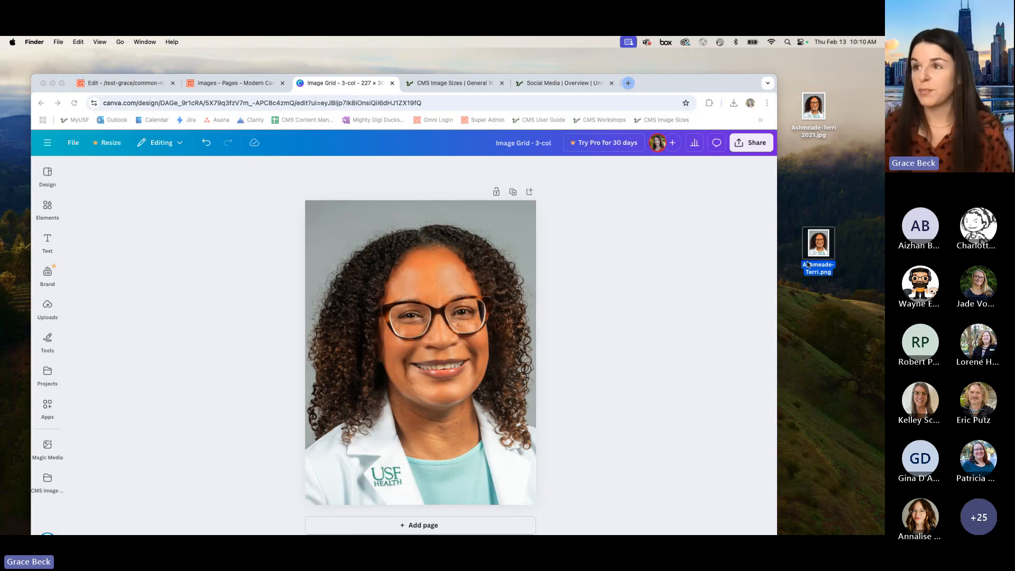
Step: Switch to the CMS images folder and try to upload the renamed PNG by choosing it from the desktop files
{"action": "left_click", "coordinate": [248, 84]}
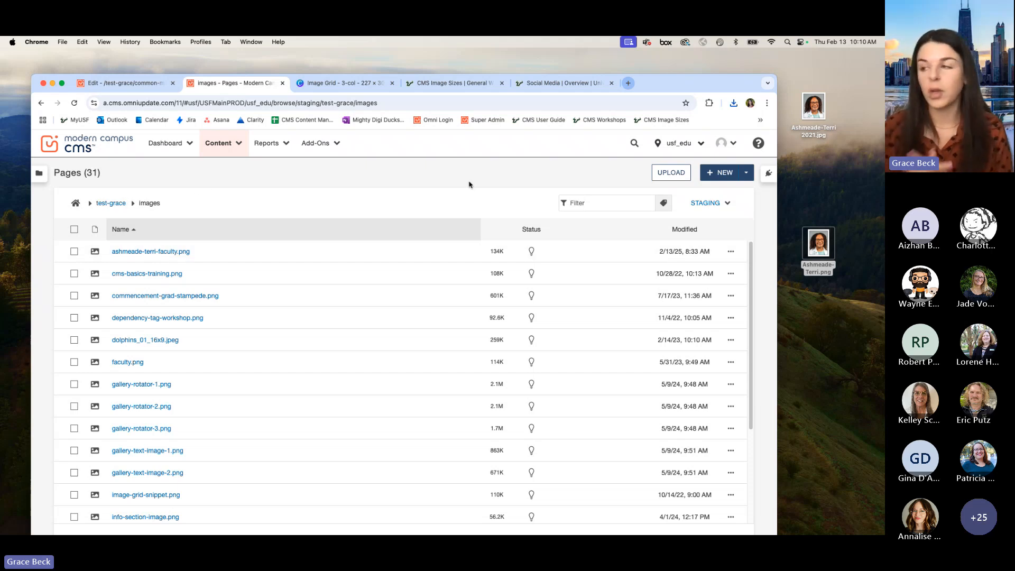
{"action": "mouse_move", "coordinate": [819, 244]}
{"action": "left_mouse_down"}
{"action": "mouse_move", "coordinate": [443, 310]}
{"action": "mouse_move", "coordinate": [396, 255]}
{"action": "mouse_move", "coordinate": [407, 251]}
{"action": "mouse_move", "coordinate": [383, 245]}
{"action": "mouse_move", "coordinate": [413, 231]}
{"action": "mouse_move", "coordinate": [821, 243]}
{"action": "left_mouse_up"}
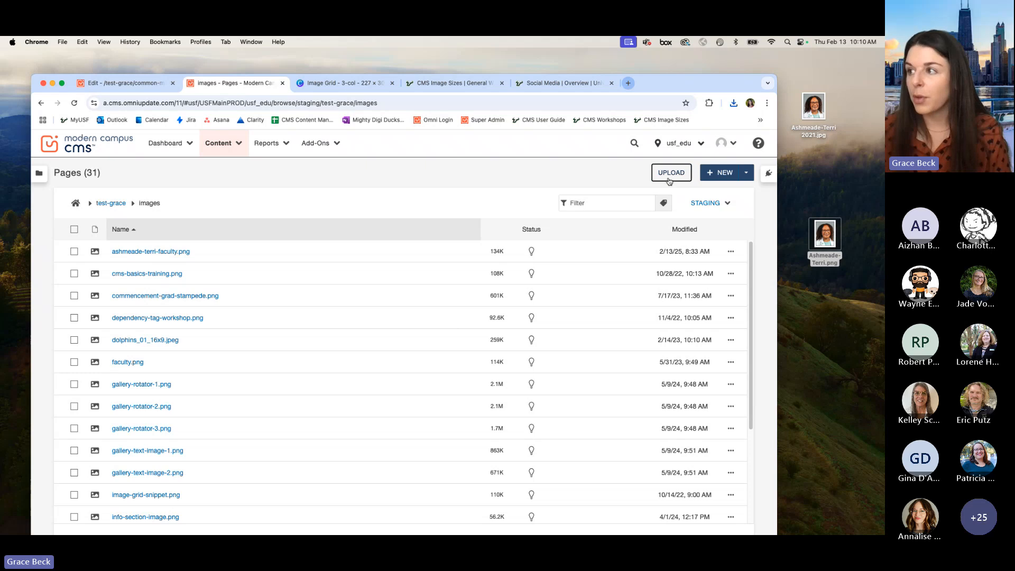
{"action": "left_click", "coordinate": [668, 174]}
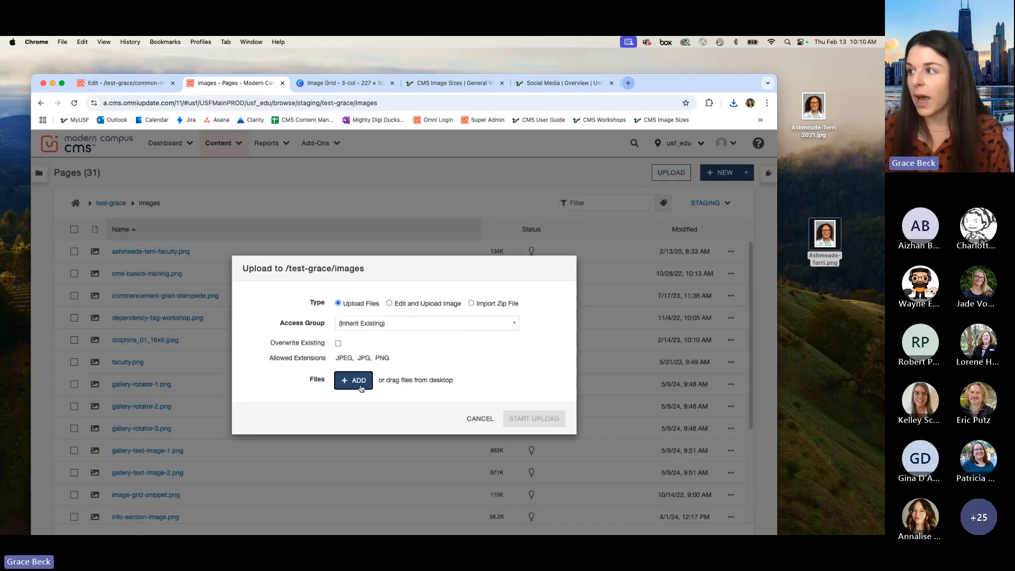
{"action": "left_click", "coordinate": [362, 387]}
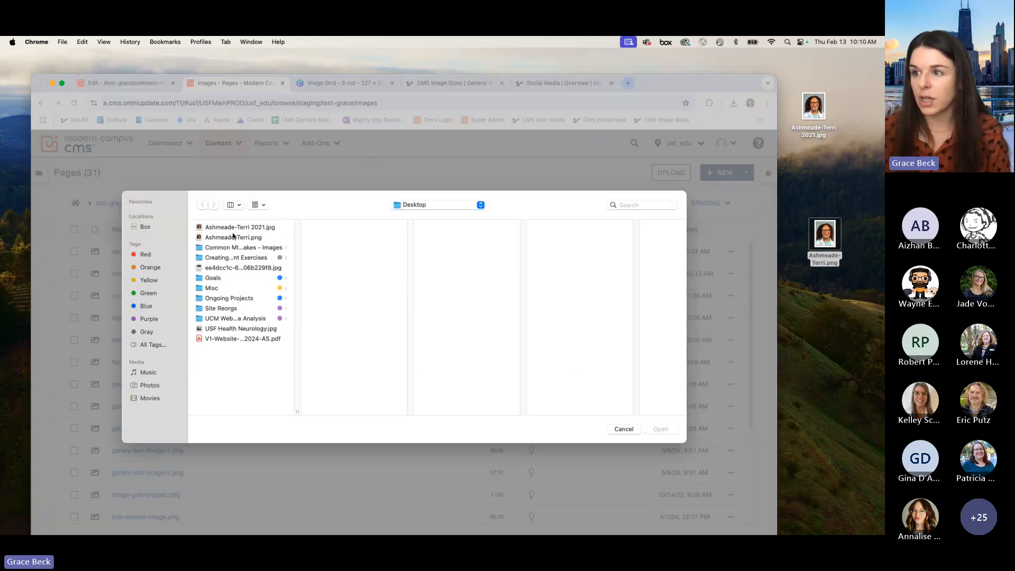
{"action": "left_click", "coordinate": [233, 238]}
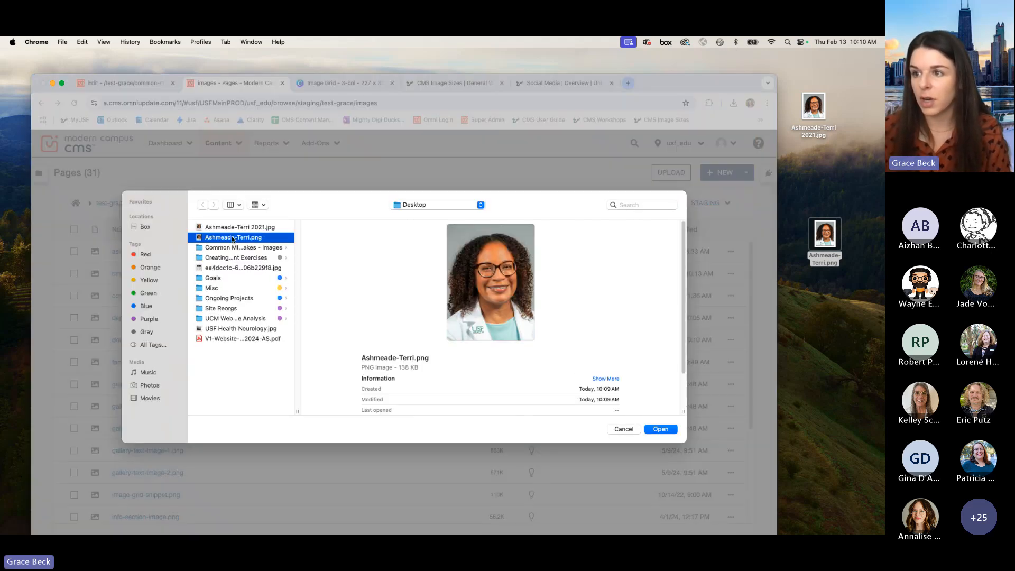
{"action": "left_click", "coordinate": [660, 430]}
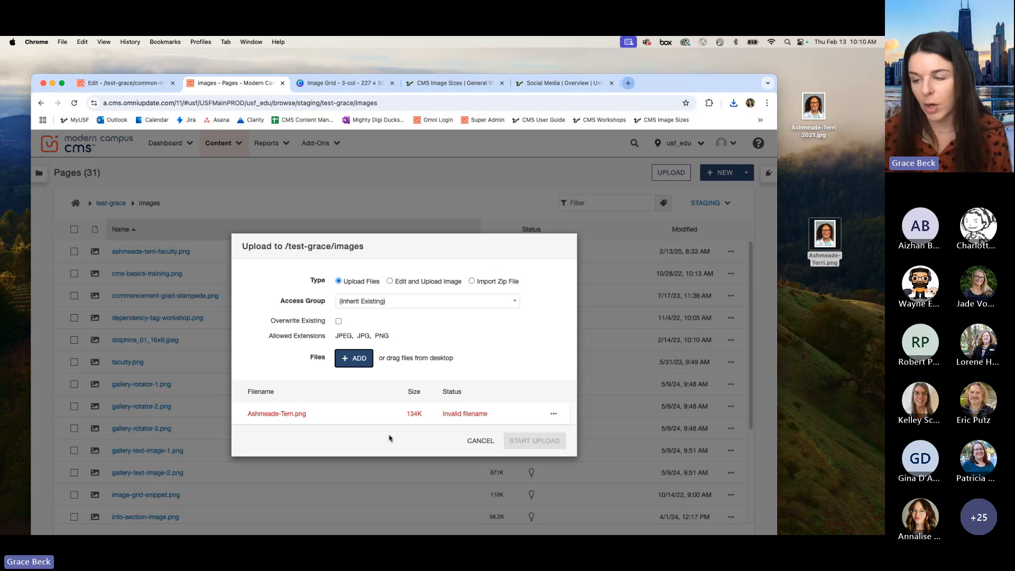
{"action": "left_click", "coordinate": [485, 441]}
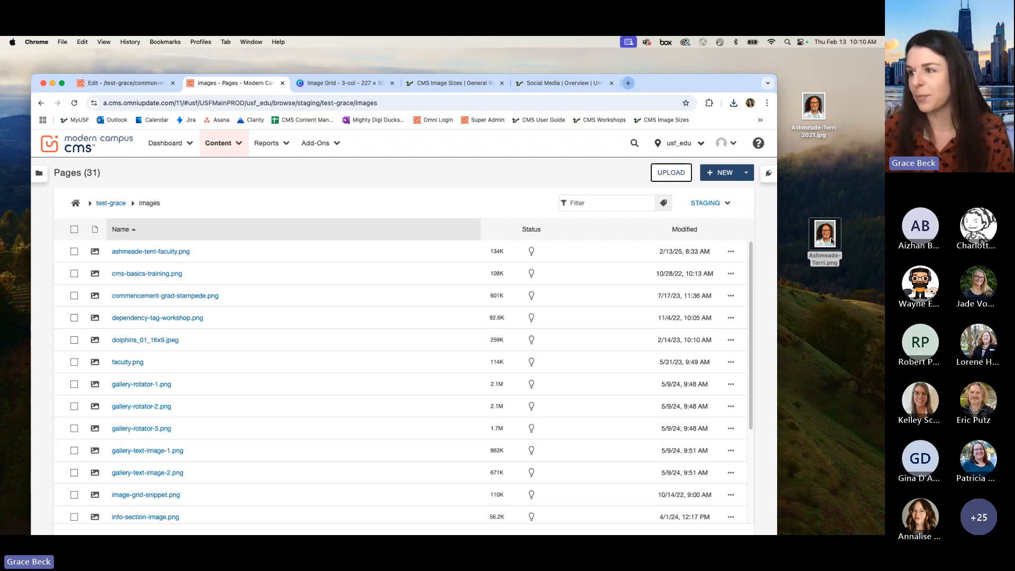
Step: Try to upload the PNG straight from the desktop into the test-grace/images folder and dismiss the notification
{"action": "left_click_drag", "start_coordinate": [832, 241], "coordinate": [470, 217]}
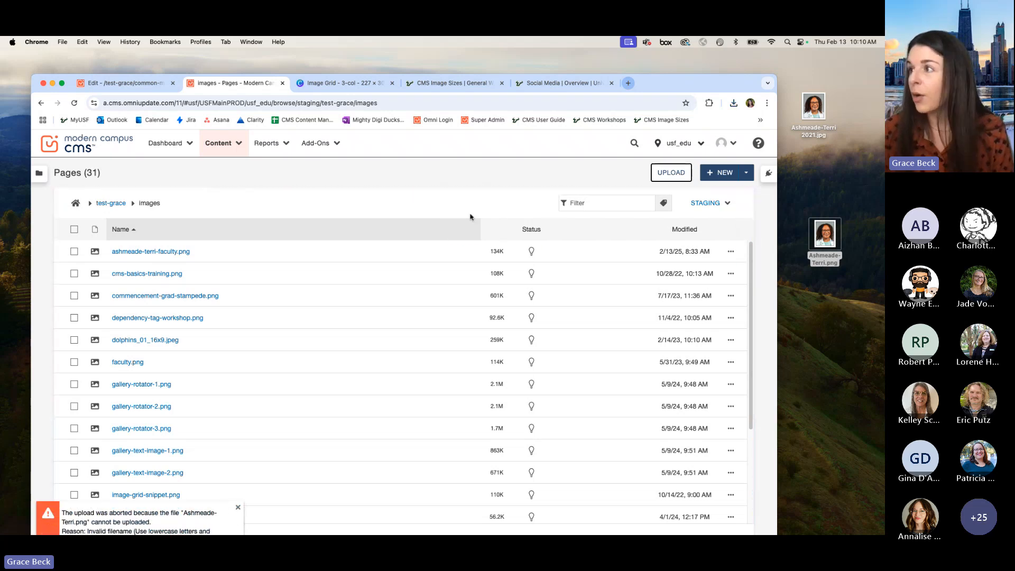
{"action": "left_click_drag", "start_coordinate": [681, 86], "coordinate": [681, 72]}
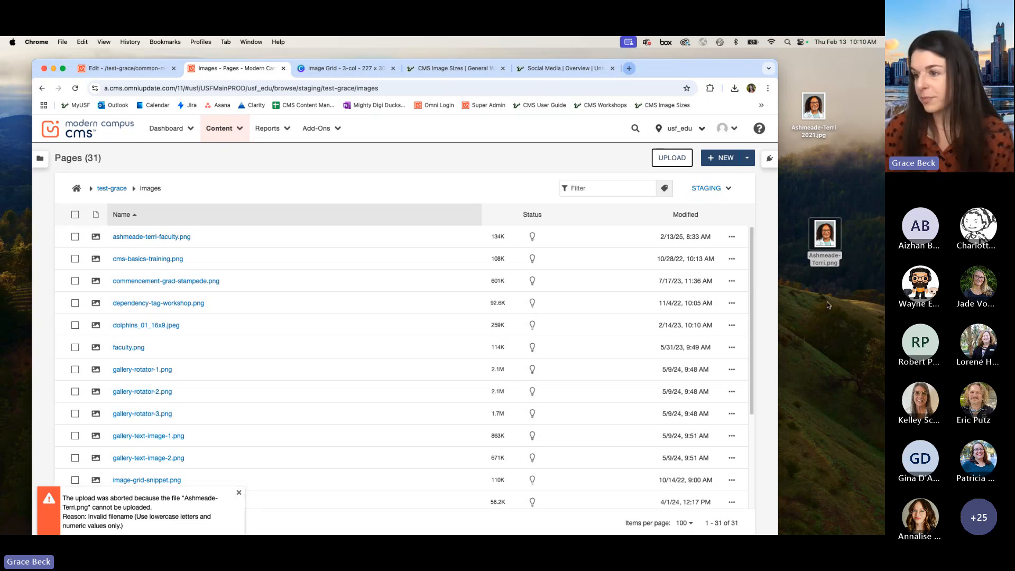
{"action": "left_click", "coordinate": [239, 495]}
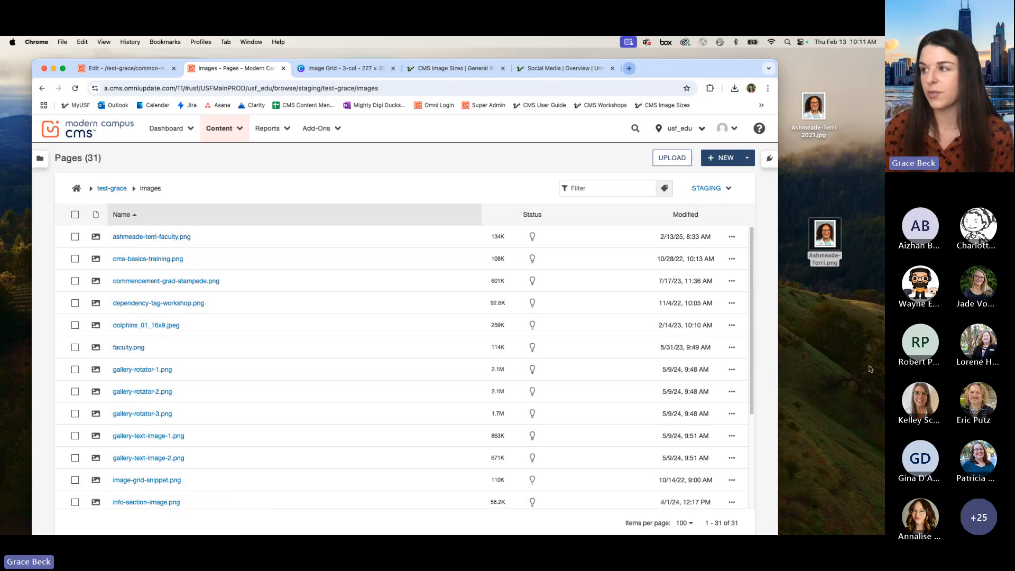
Step: Rename the desktop PNG to the pictured person's name in lowercase followed by "-image-grid"
{"action": "left_click", "coordinate": [825, 257]}
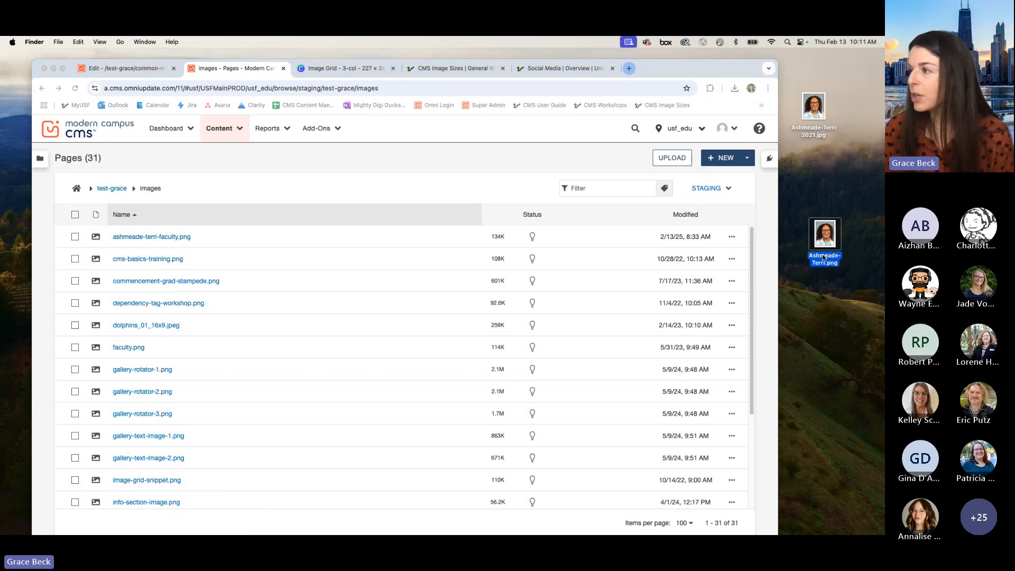
{"action": "left_click", "coordinate": [824, 257]}
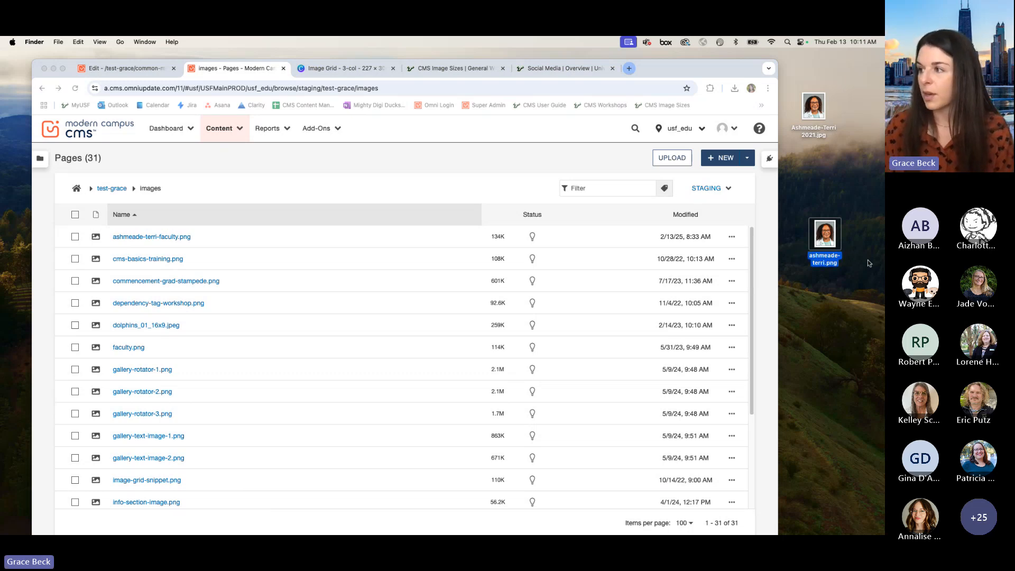
{"action": "left_click", "coordinate": [818, 259]}
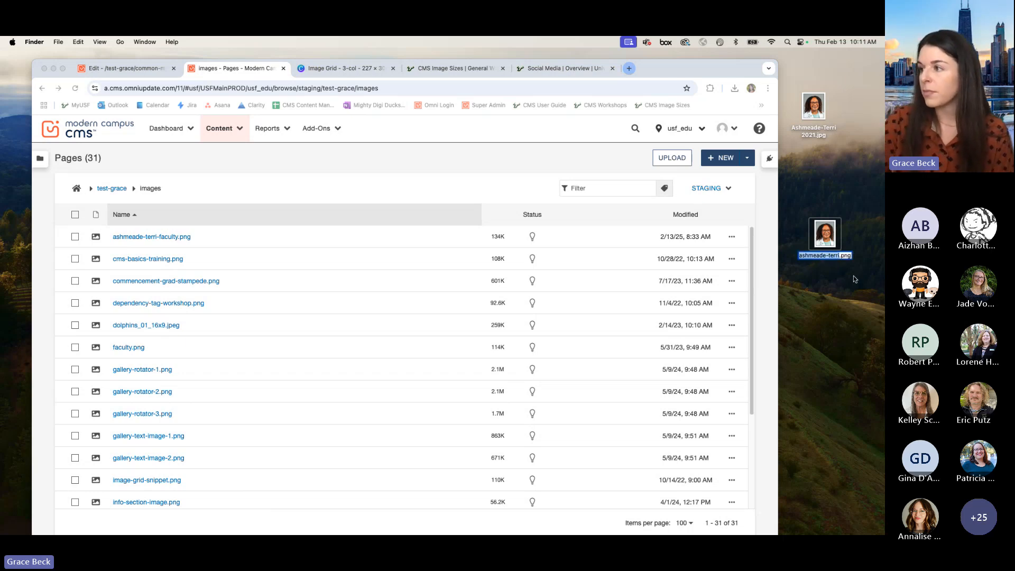
{"action": "key", "text": "Right"}
{"action": "type", "text": "-image-"}
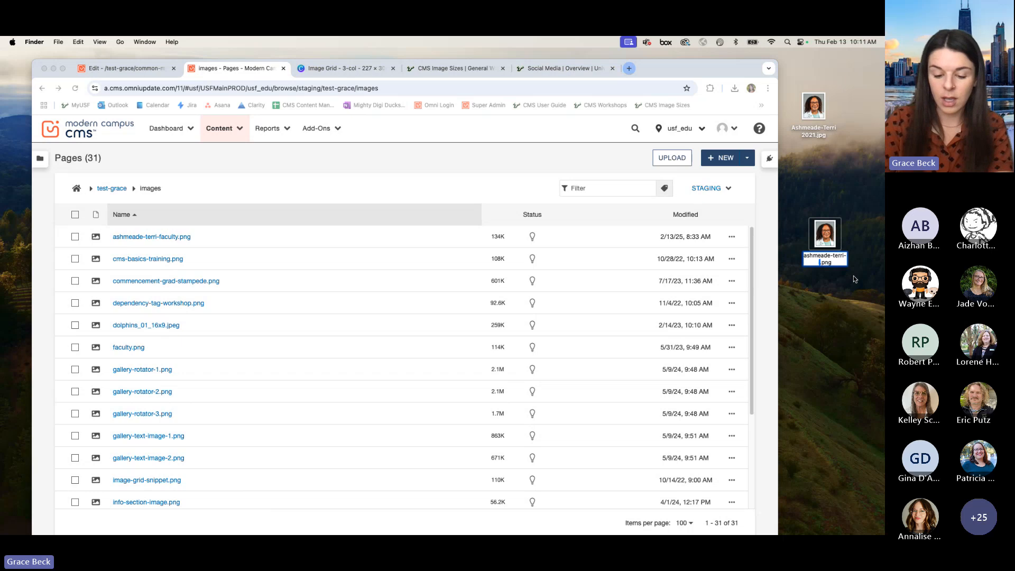
{"action": "type", "text": "grid"}
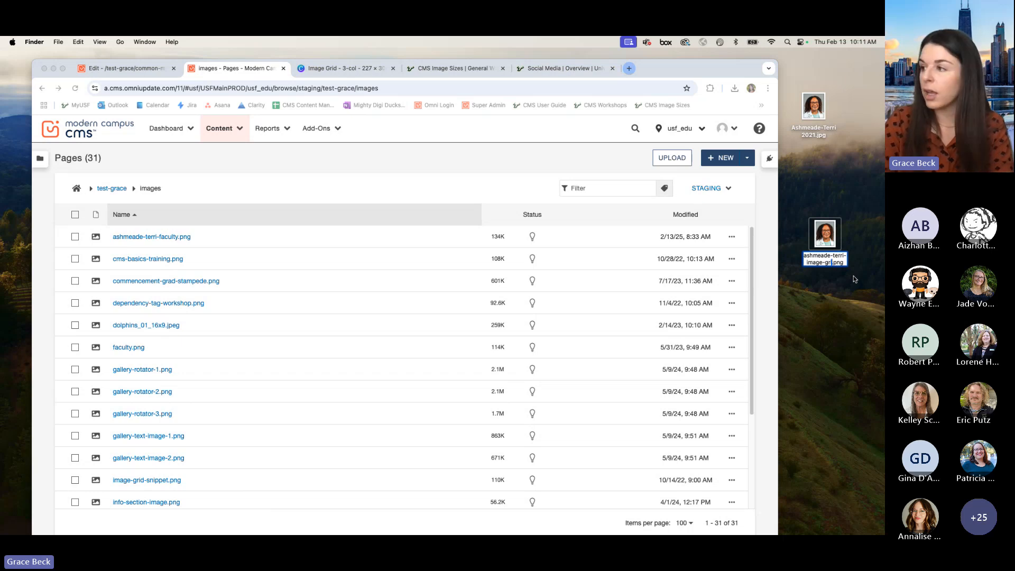
{"action": "key", "text": "Return"}
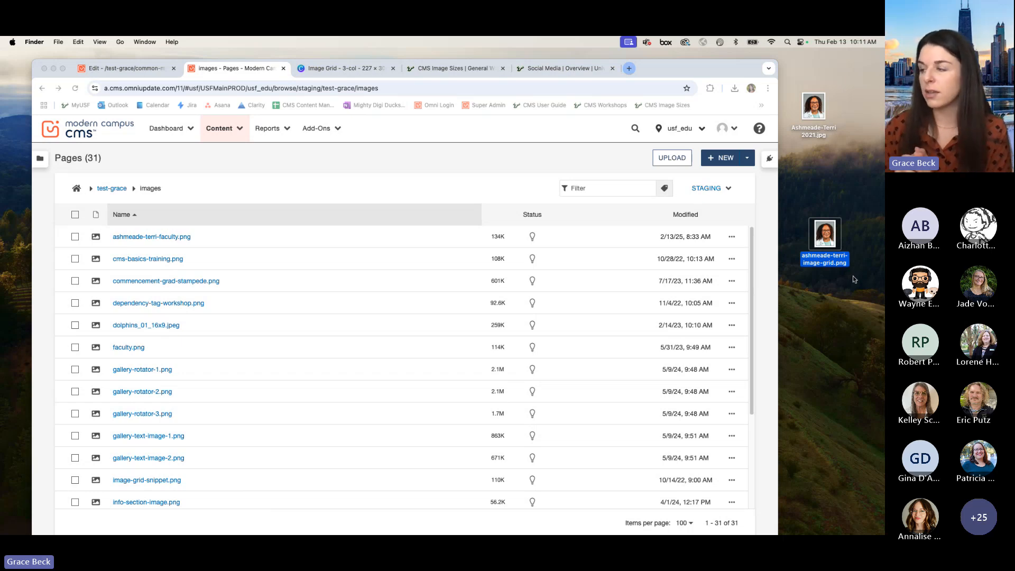
Step: Upload the image-grid PNG from the desktop to the test-grace/images folder and publish it to Production
{"action": "left_click_drag", "start_coordinate": [834, 238], "coordinate": [425, 194]}
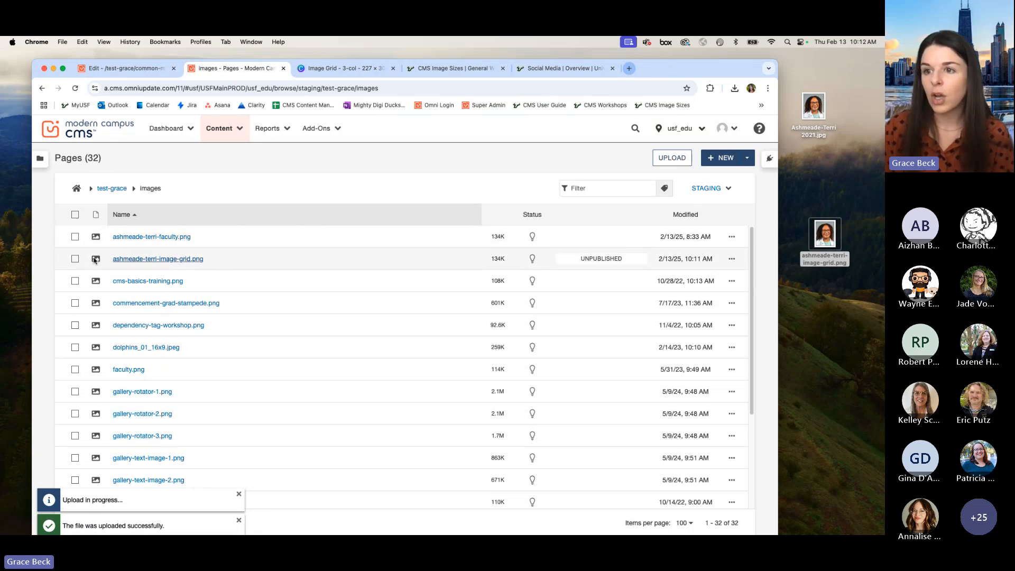
{"action": "left_click", "coordinate": [74, 259]}
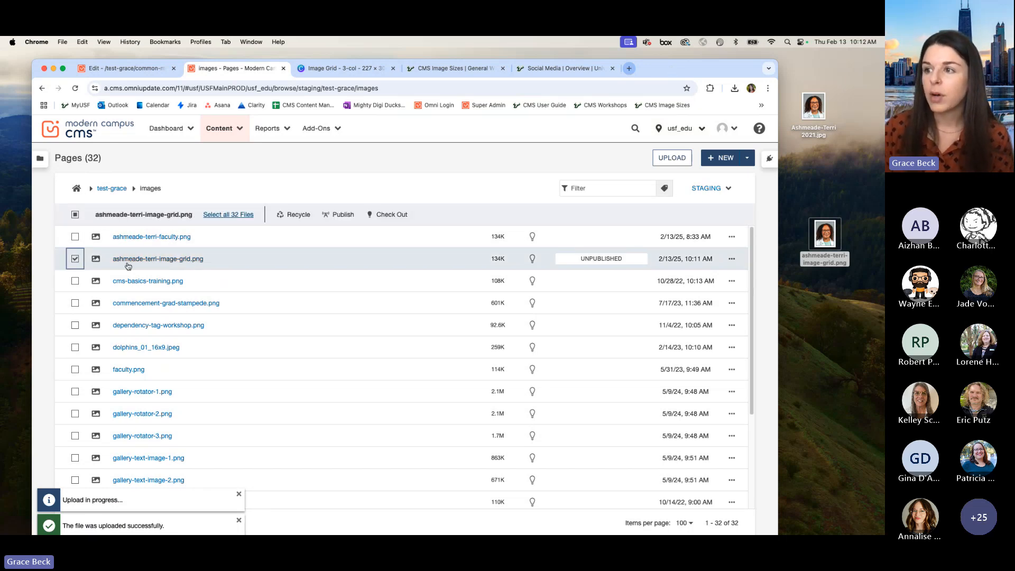
{"action": "left_click", "coordinate": [343, 215]}
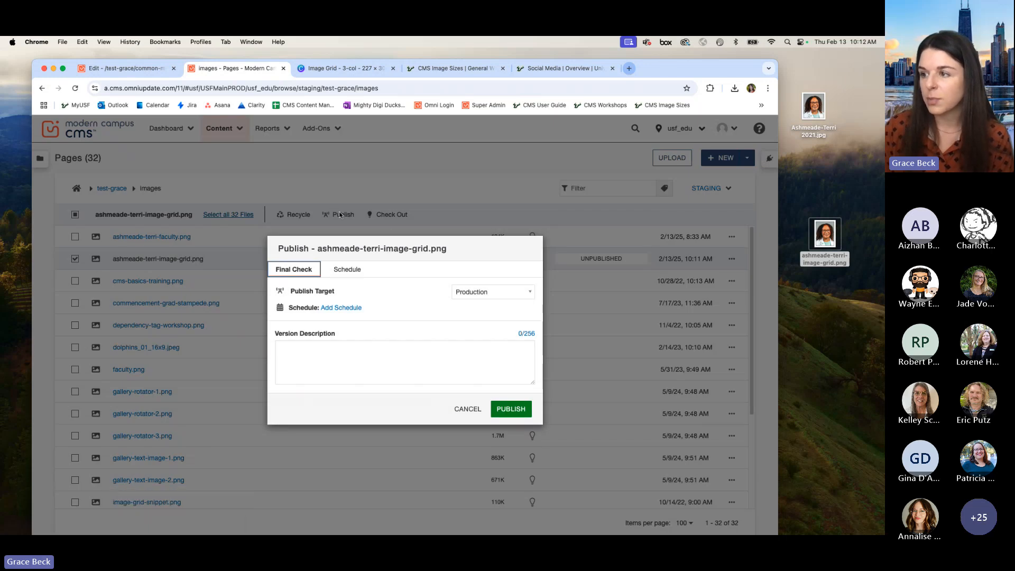
{"action": "left_click", "coordinate": [510, 409]}
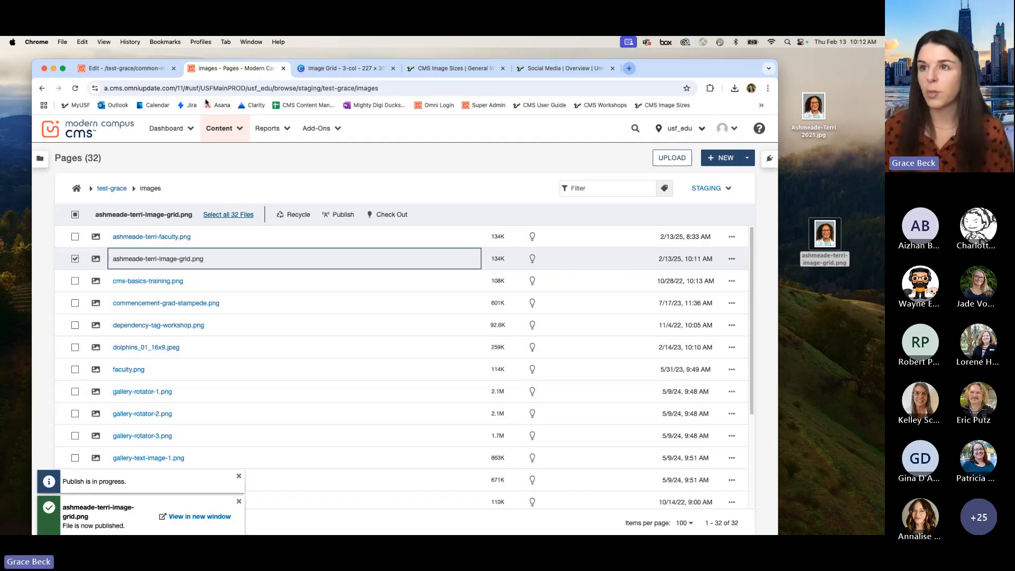
Step: Switch to the index.pcf page in test-grace/common-mistakes-images and check it out for editing
{"action": "left_click", "coordinate": [127, 69]}
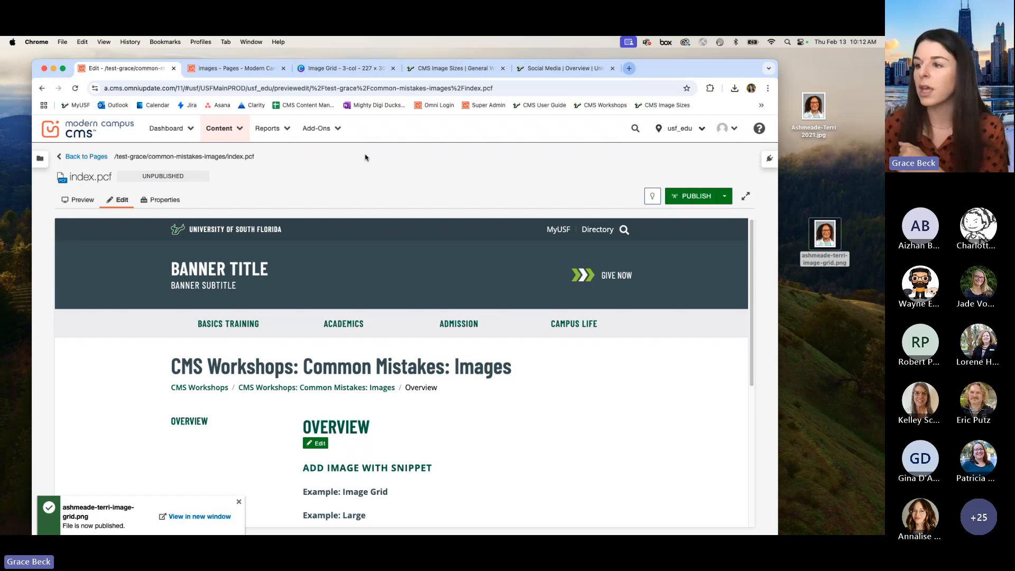
{"action": "left_click_drag", "start_coordinate": [691, 68], "coordinate": [692, 58]}
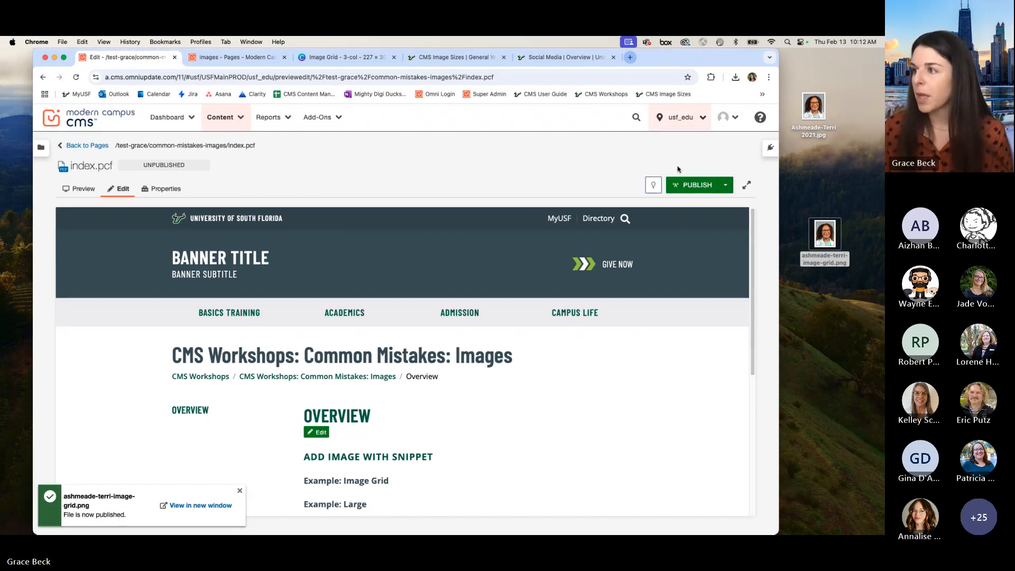
{"action": "left_click", "coordinate": [655, 186]}
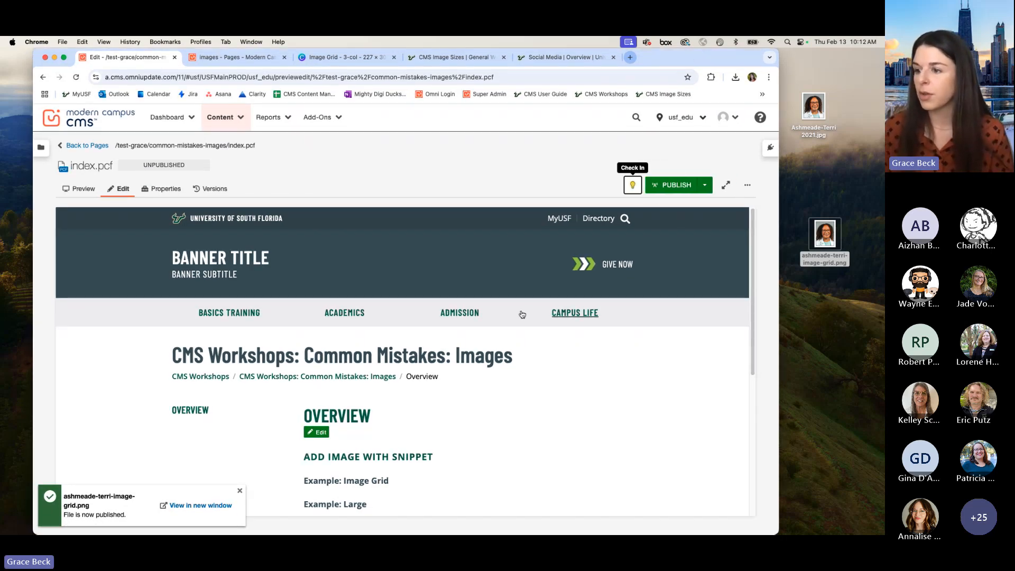
Step: Open the content region under the Overview heading for editing and add an empty paragraph below "Example: Image Grid"
{"action": "scroll", "coordinate": [459, 374], "scroll_direction": "down", "scroll_amount": 5}
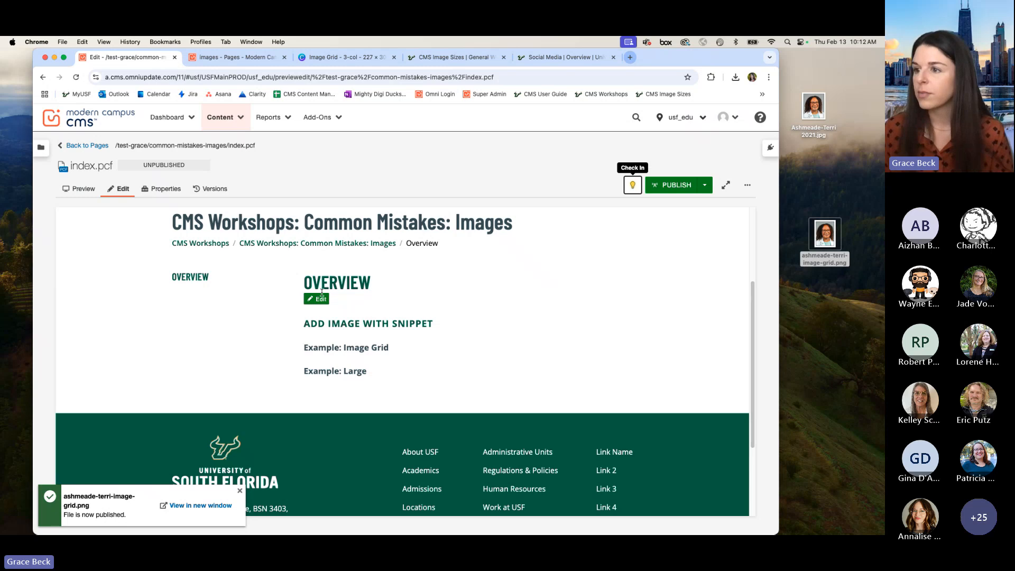
{"action": "left_click", "coordinate": [319, 300]}
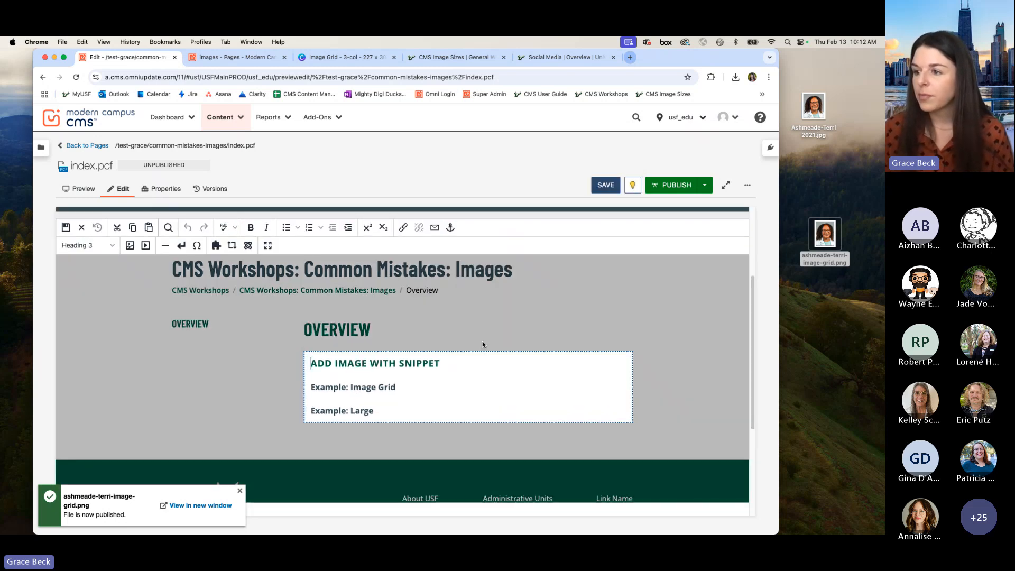
{"action": "left_click", "coordinate": [426, 391]}
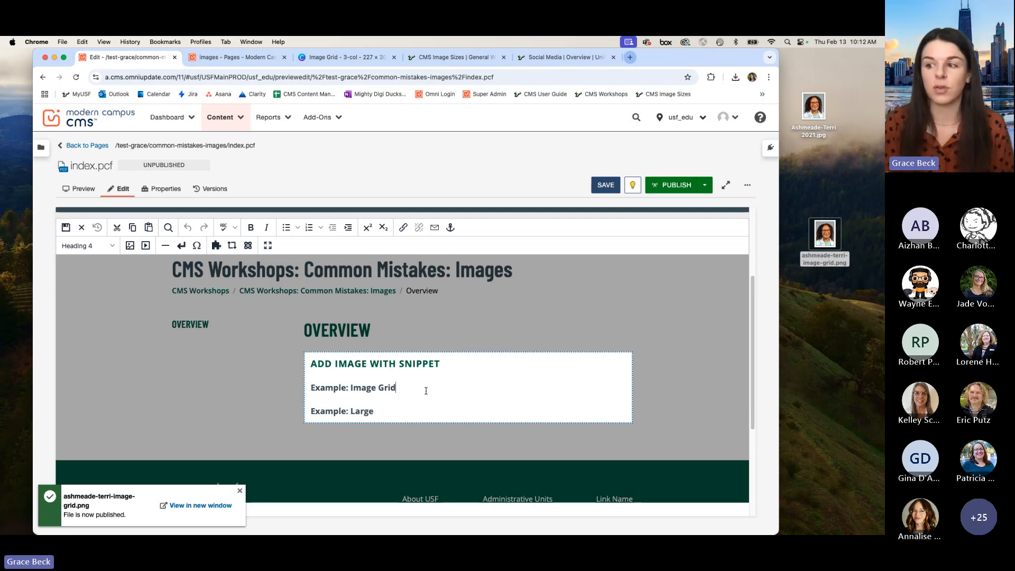
{"action": "key", "text": "Return"}
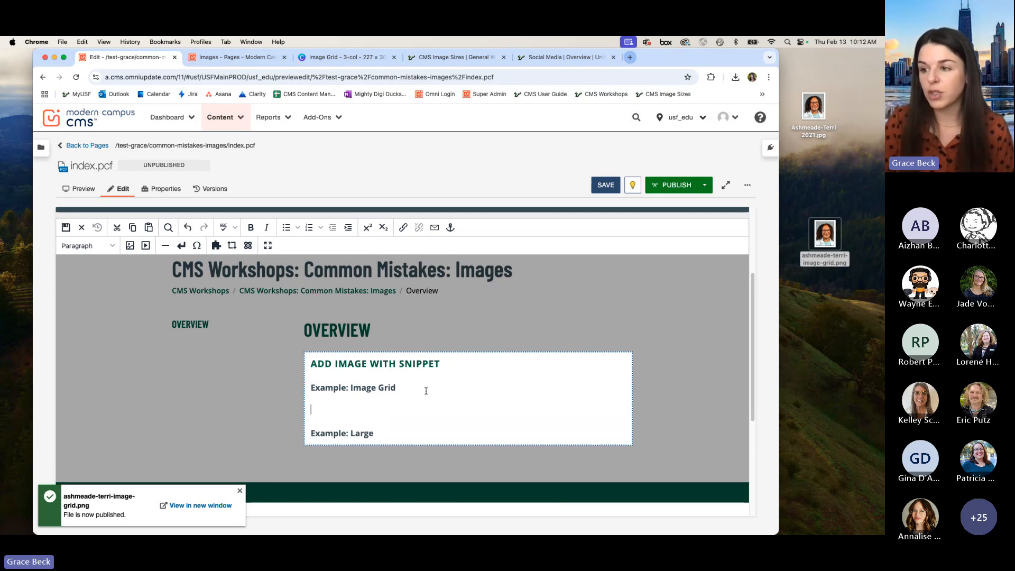
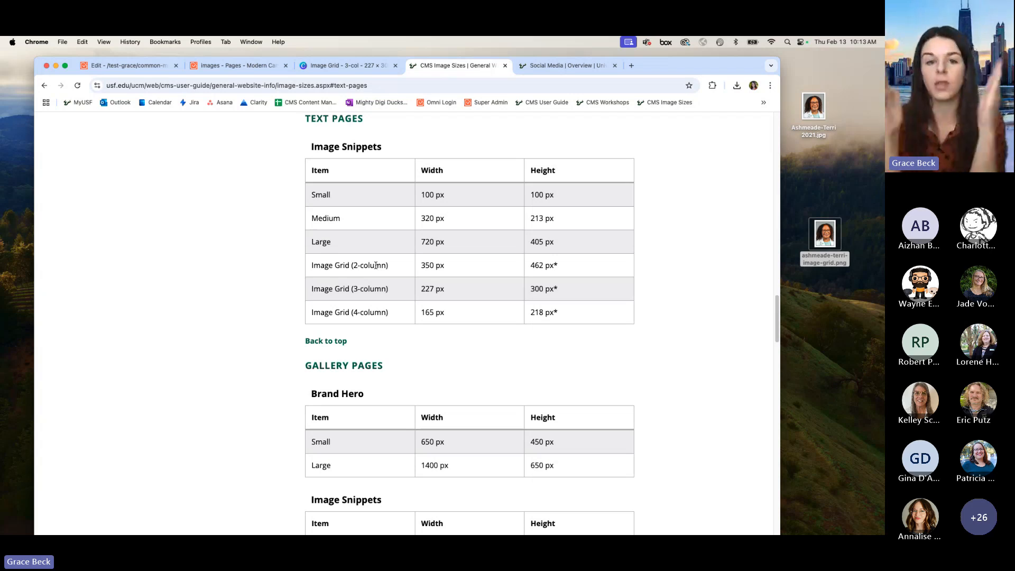
Step: Return to the index.pcf page editor and set the image grid's number of images in a row to 3
{"action": "left_click", "coordinate": [238, 65]}
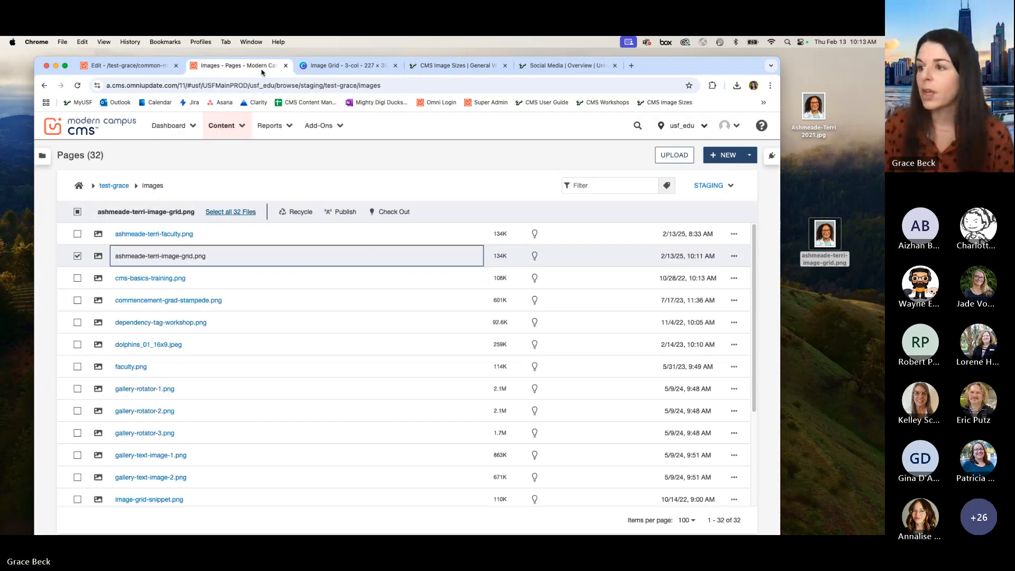
{"action": "left_click", "coordinate": [153, 69]}
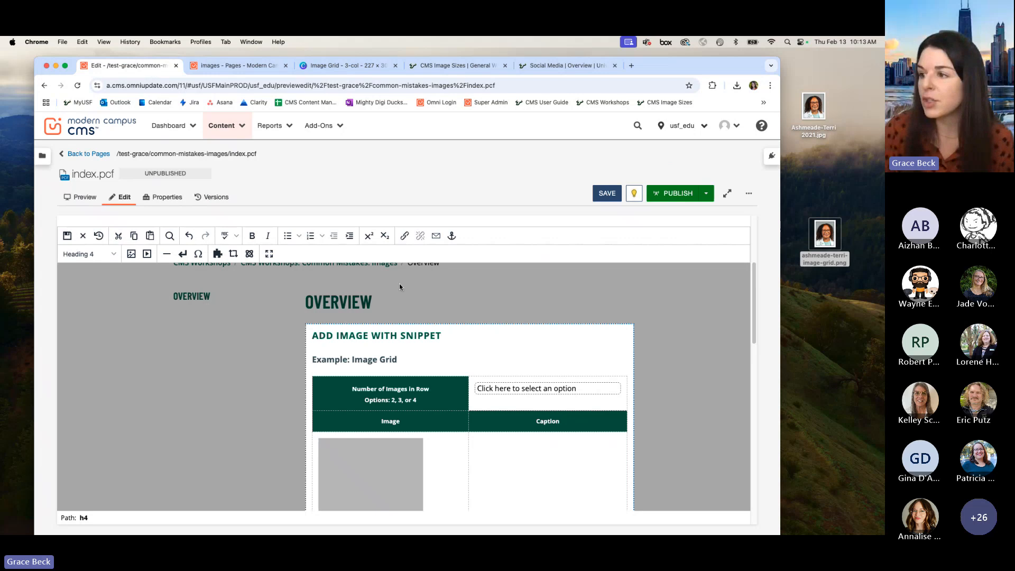
{"action": "left_click", "coordinate": [570, 390]}
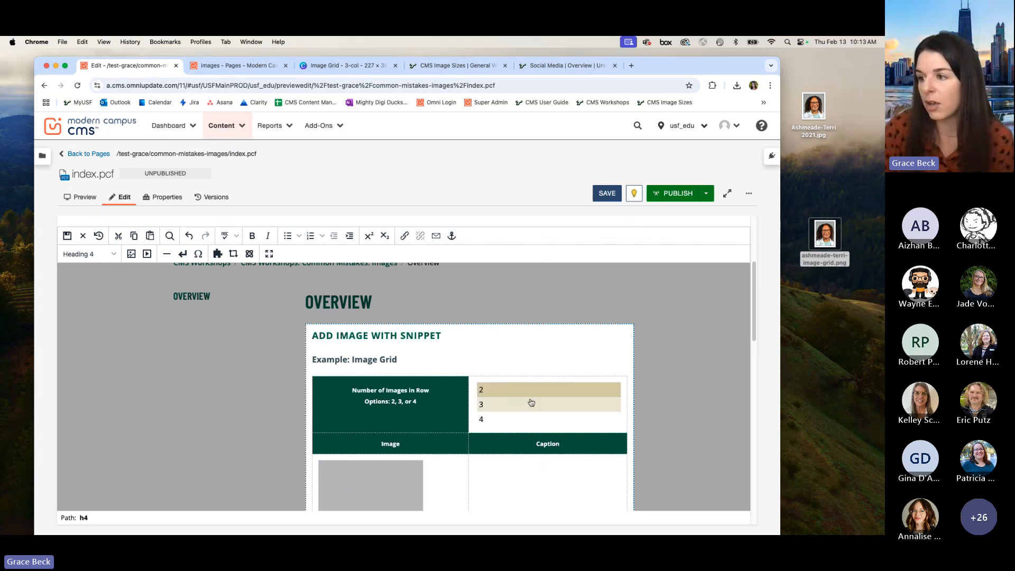
{"action": "left_click", "coordinate": [513, 405]}
Step: Open the image settings of the grid's first placeholder and clear its source path
{"action": "scroll", "coordinate": [551, 379], "scroll_direction": "down", "scroll_amount": 3}
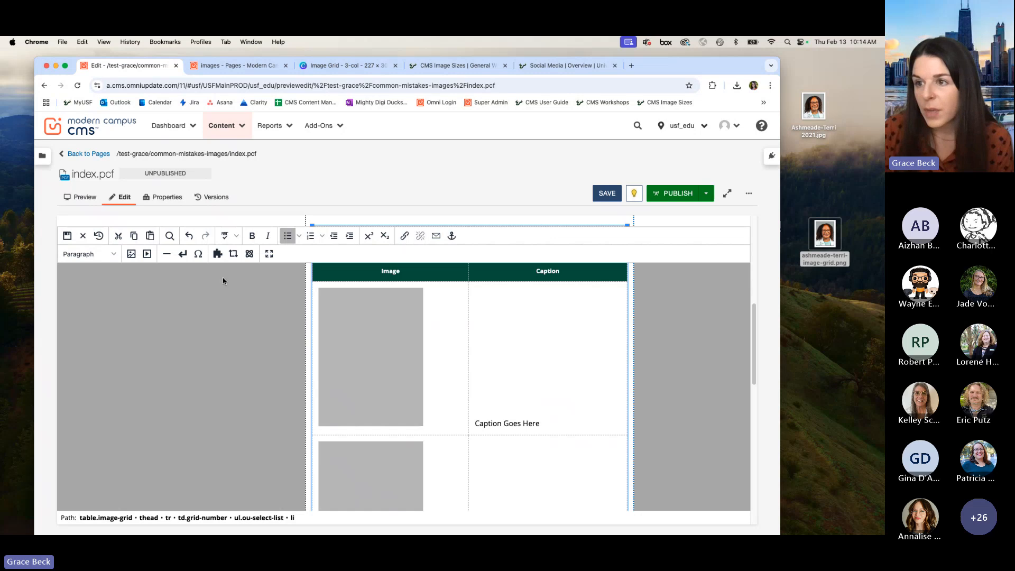
{"action": "left_click", "coordinate": [557, 380]}
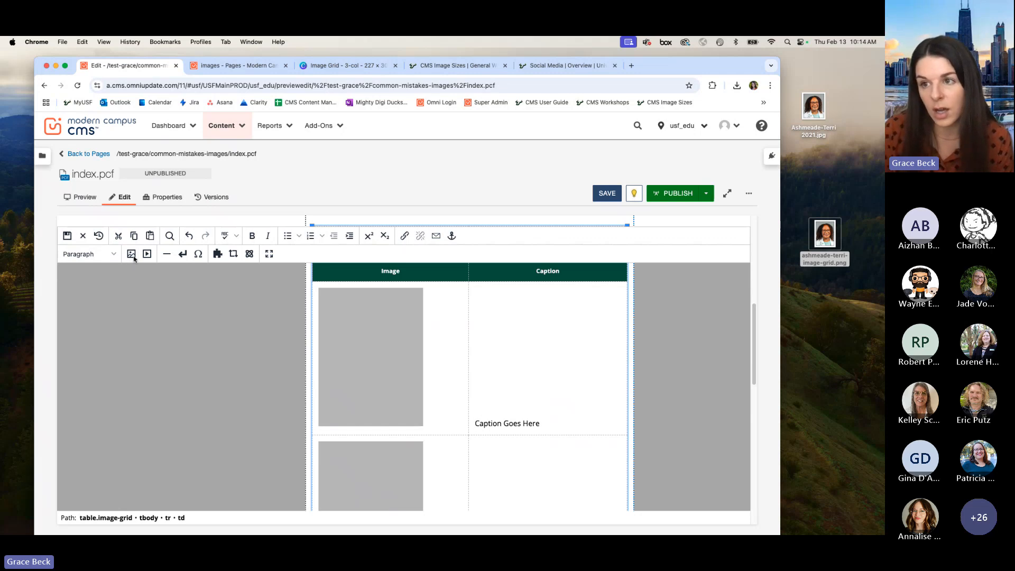
{"action": "left_click", "coordinate": [353, 329]}
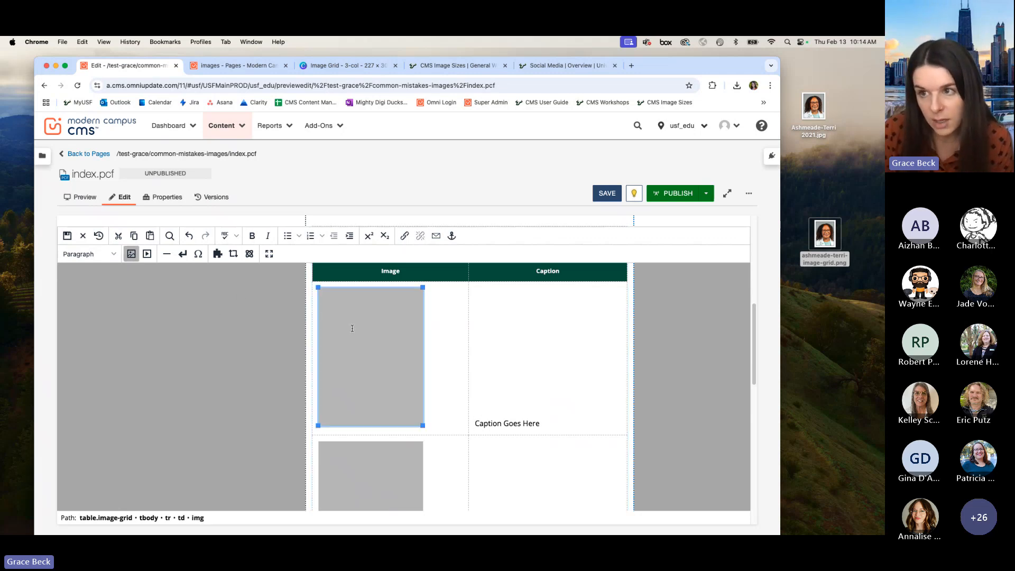
{"action": "left_click", "coordinate": [132, 257]}
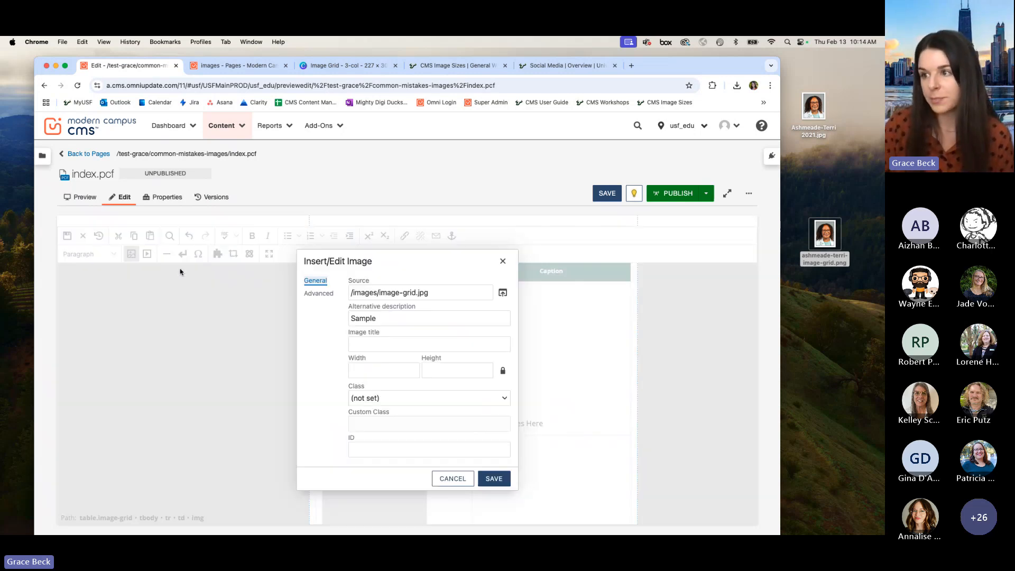
{"action": "left_click", "coordinate": [454, 292]}
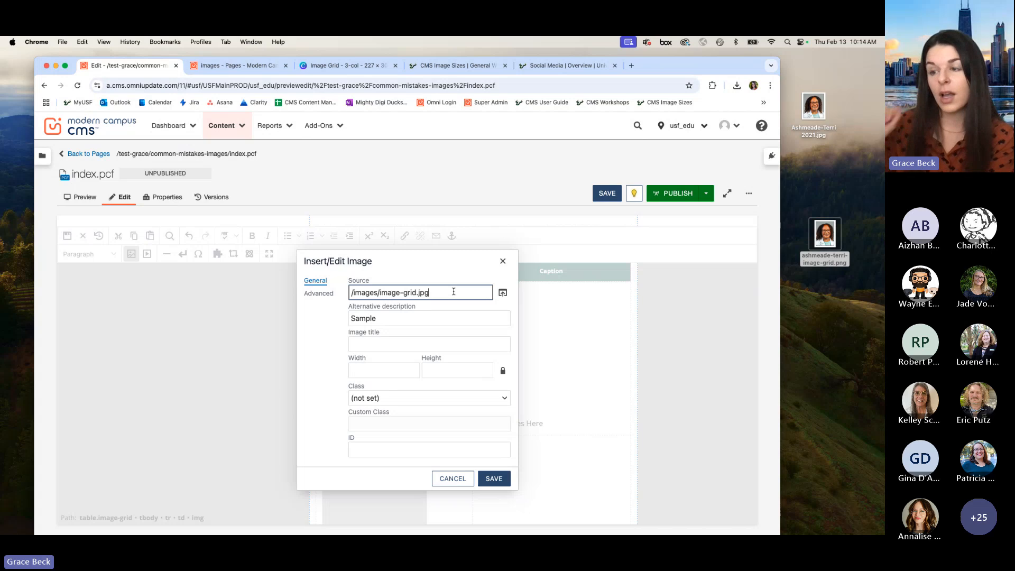
{"action": "left_click_drag", "start_coordinate": [454, 292], "coordinate": [294, 295]}
{"action": "key", "text": "BackSpace"}
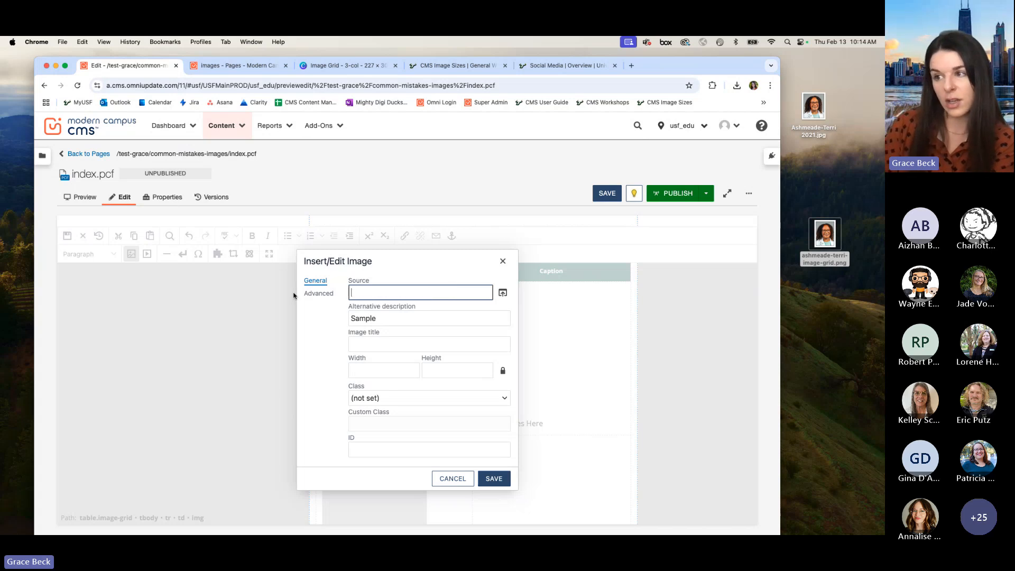
Step: Filter the test-grace/images folder by the start of the person's surname and insert their image-grid PNG as the source
{"action": "left_click", "coordinate": [503, 294]}
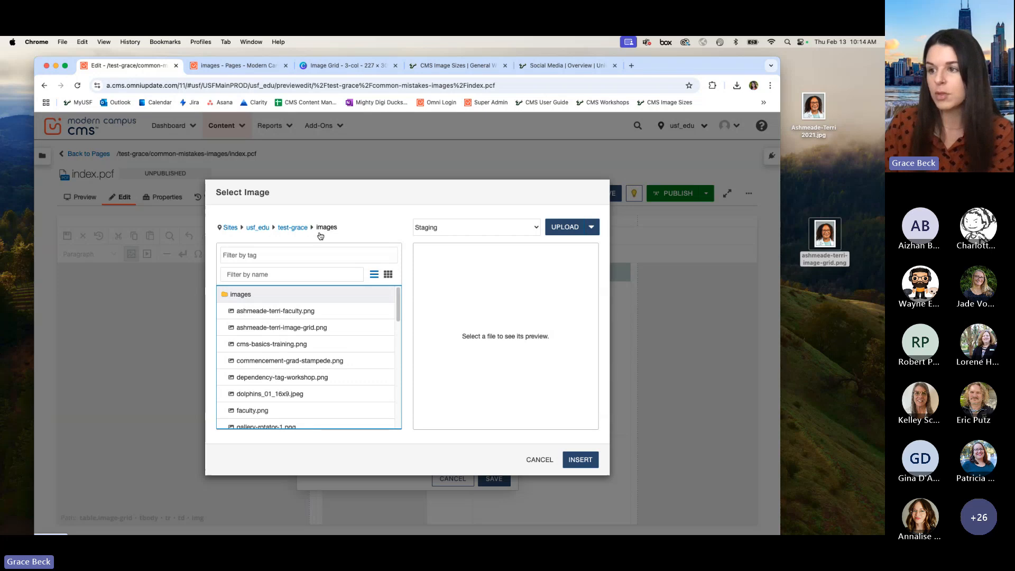
{"action": "left_click", "coordinate": [315, 274]}
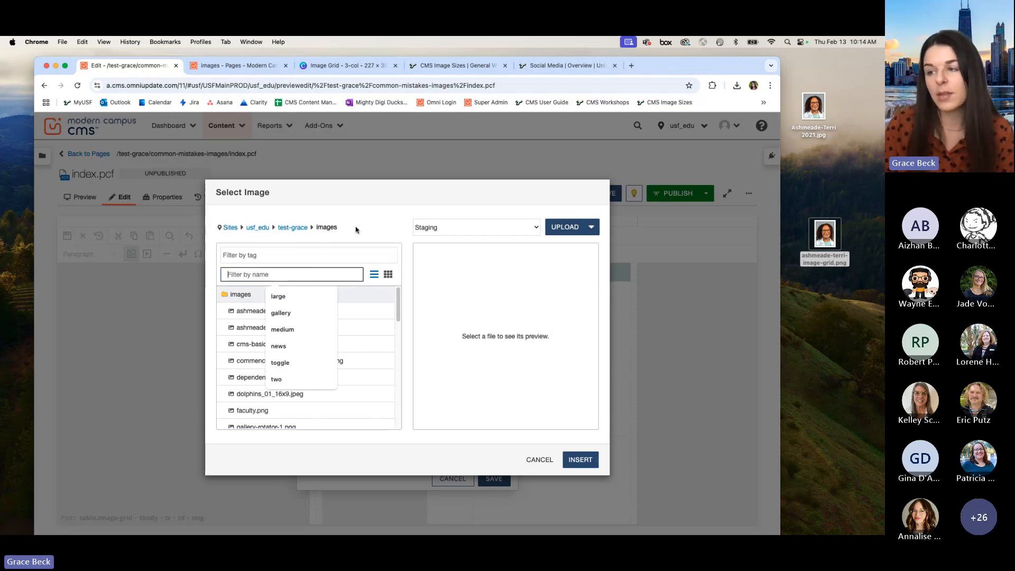
{"action": "left_click", "coordinate": [364, 201]}
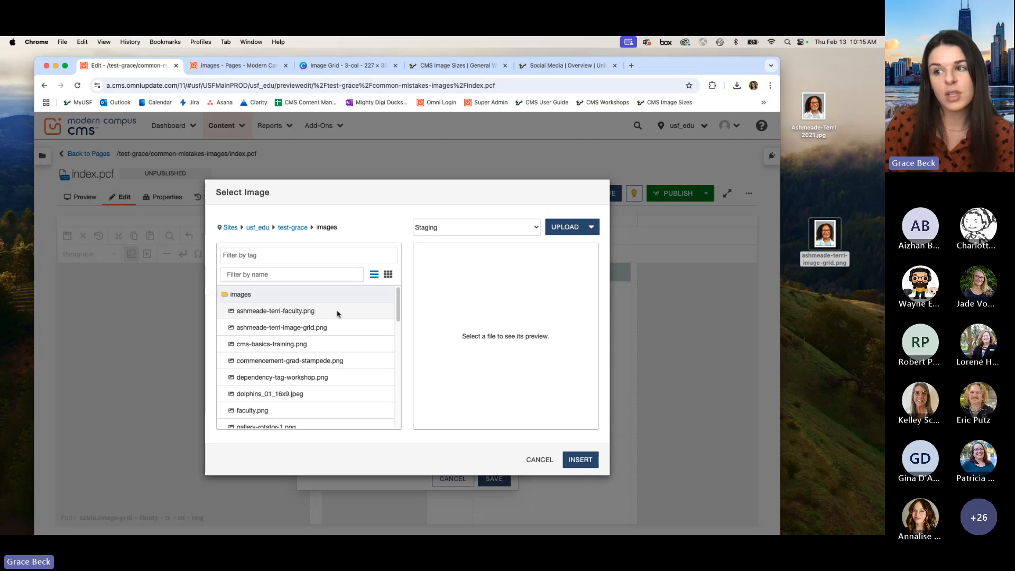
{"action": "left_click", "coordinate": [301, 280]}
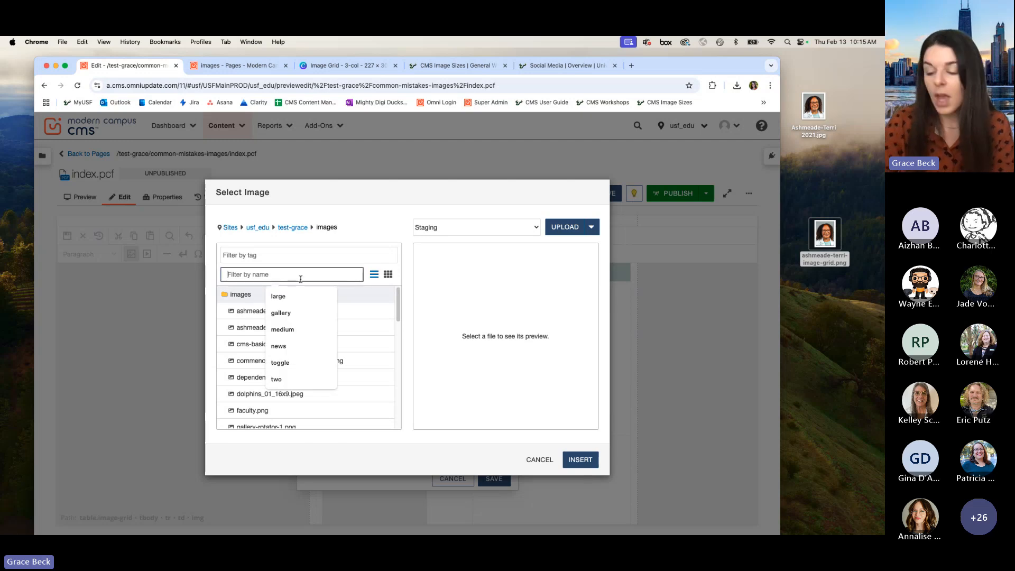
{"action": "type", "text": "ash"}
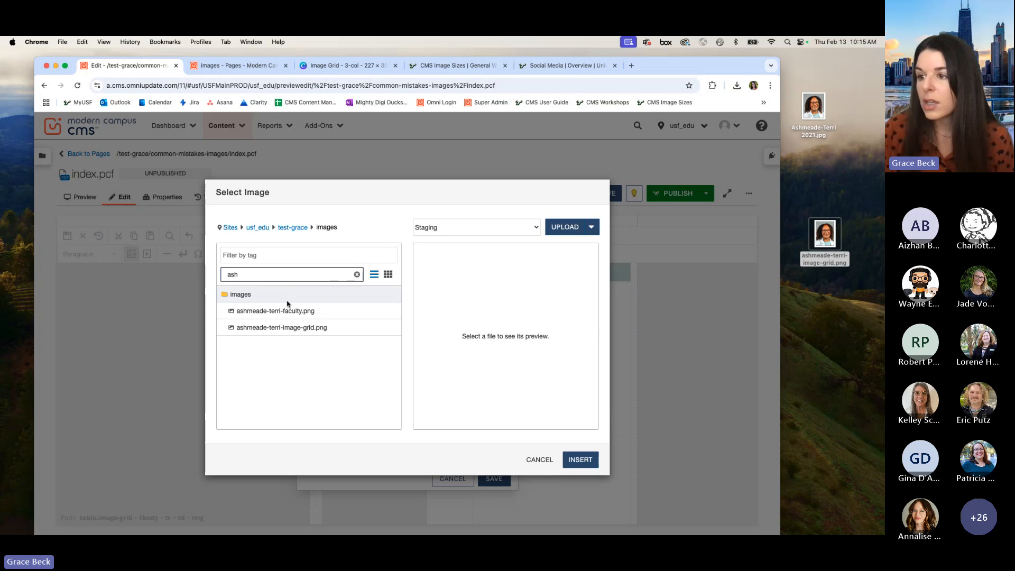
{"action": "left_click", "coordinate": [309, 332]}
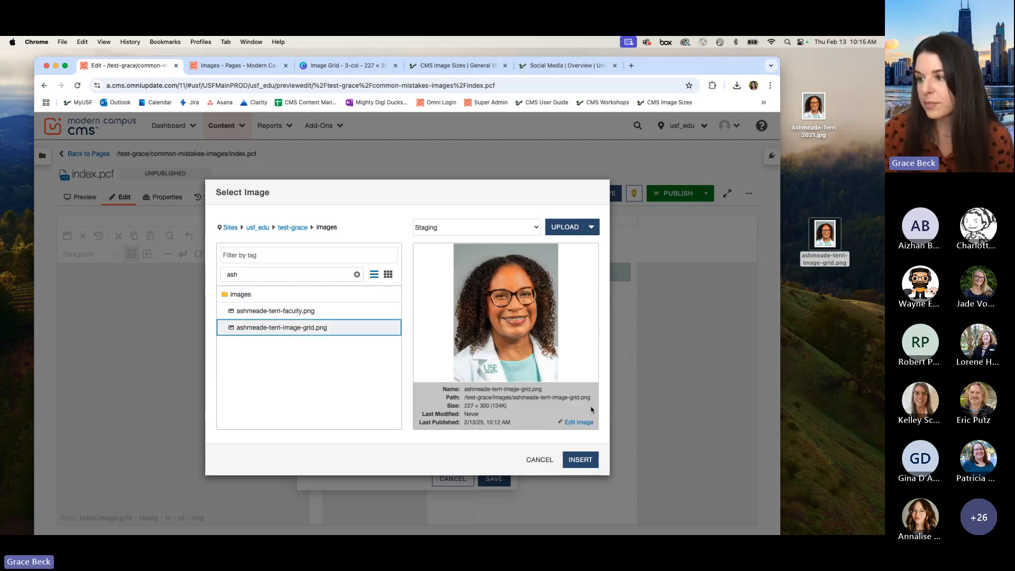
{"action": "left_click", "coordinate": [580, 460]}
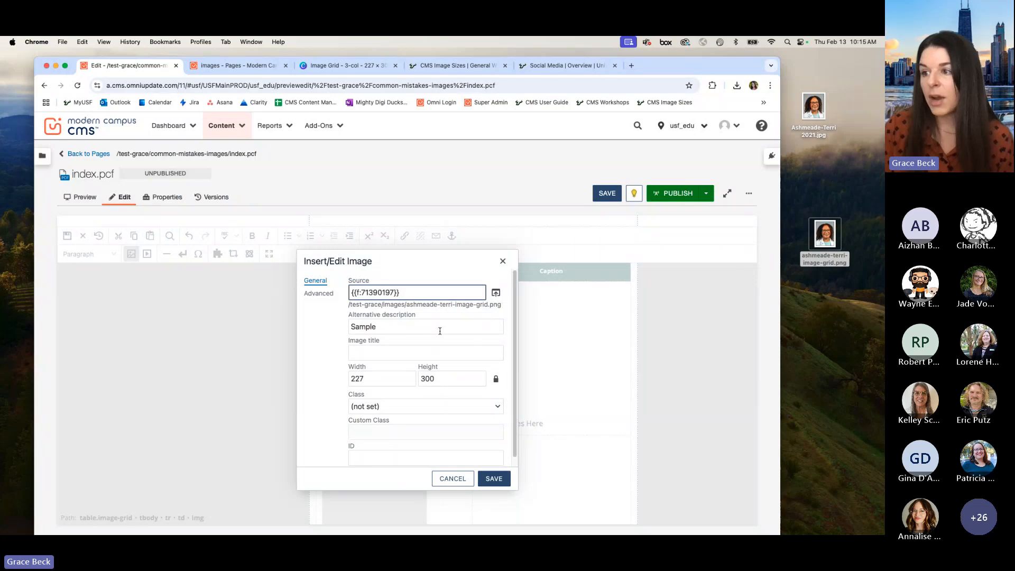
Step: Replace the alternative description "Sample" with the person's name copied from the desktop PNG's file name
{"action": "left_click", "coordinate": [440, 331]}
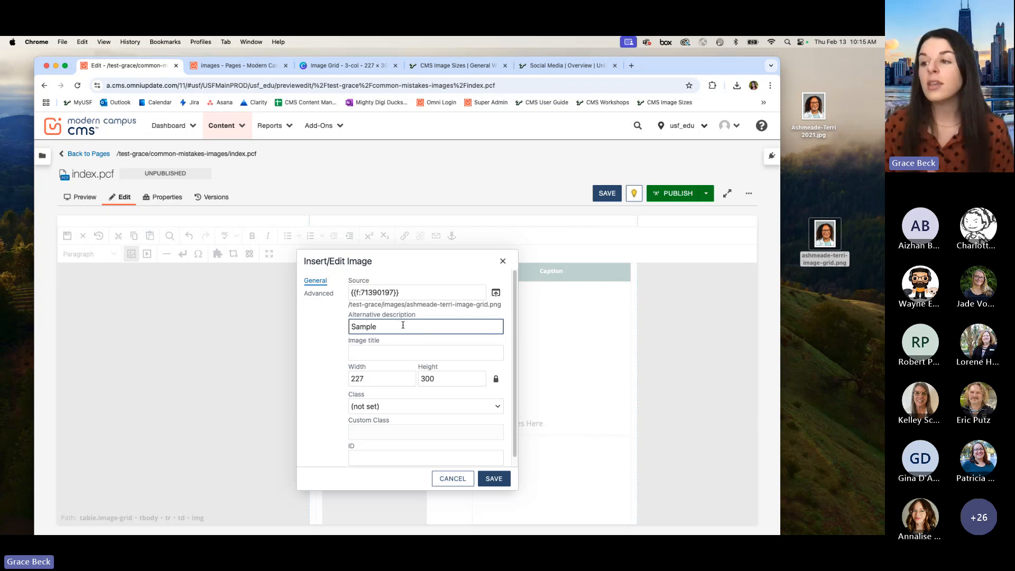
{"action": "left_click_drag", "start_coordinate": [404, 326], "coordinate": [354, 315]}
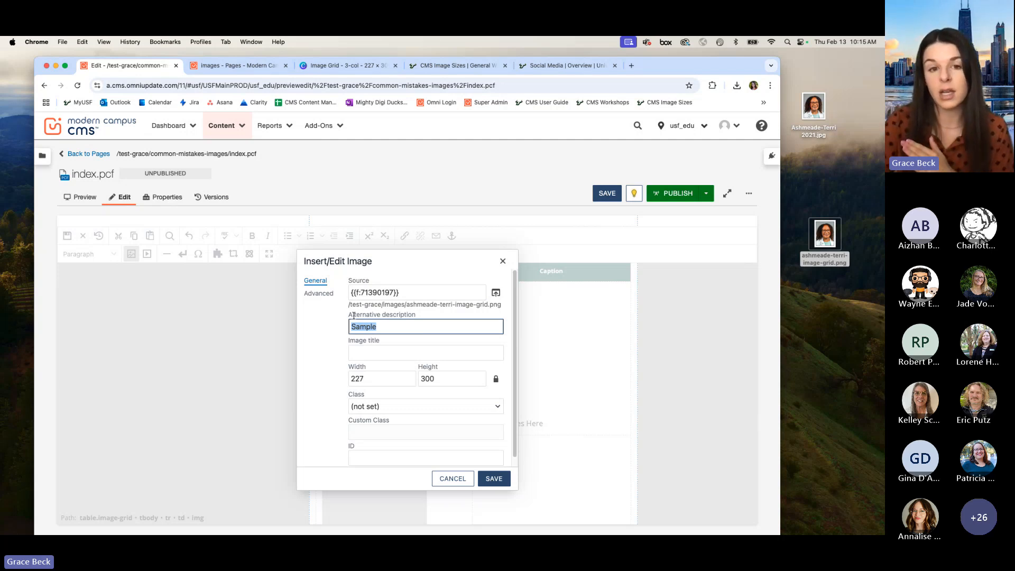
{"action": "key", "text": "BackSpace"}
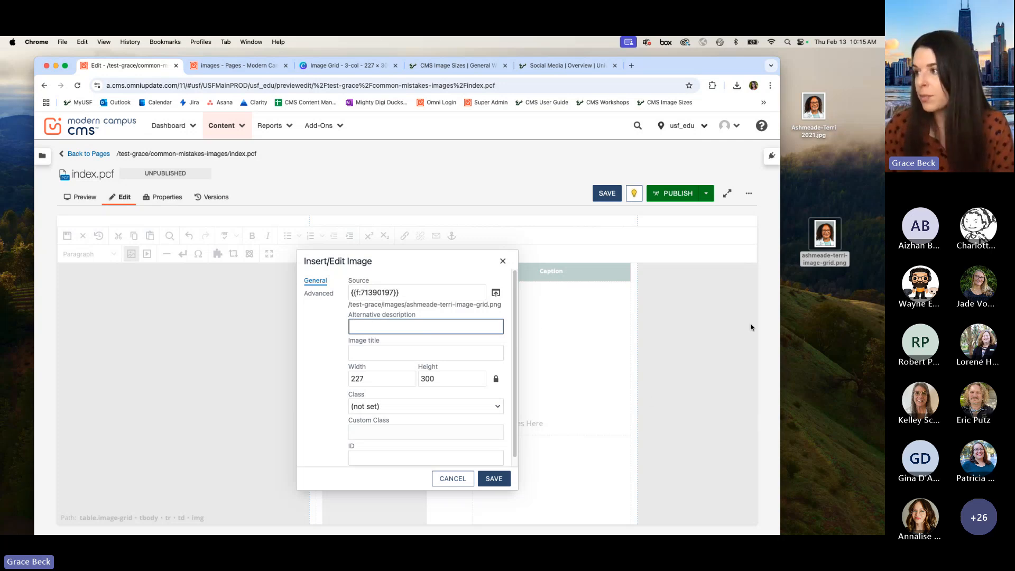
{"action": "left_click", "coordinate": [819, 256]}
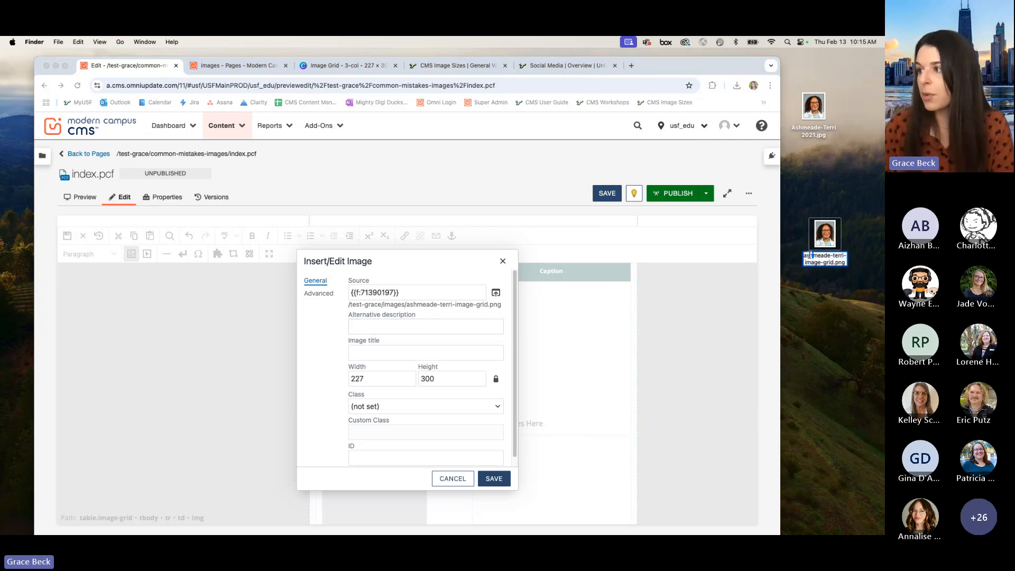
{"action": "left_click_drag", "start_coordinate": [804, 256], "coordinate": [849, 256]}
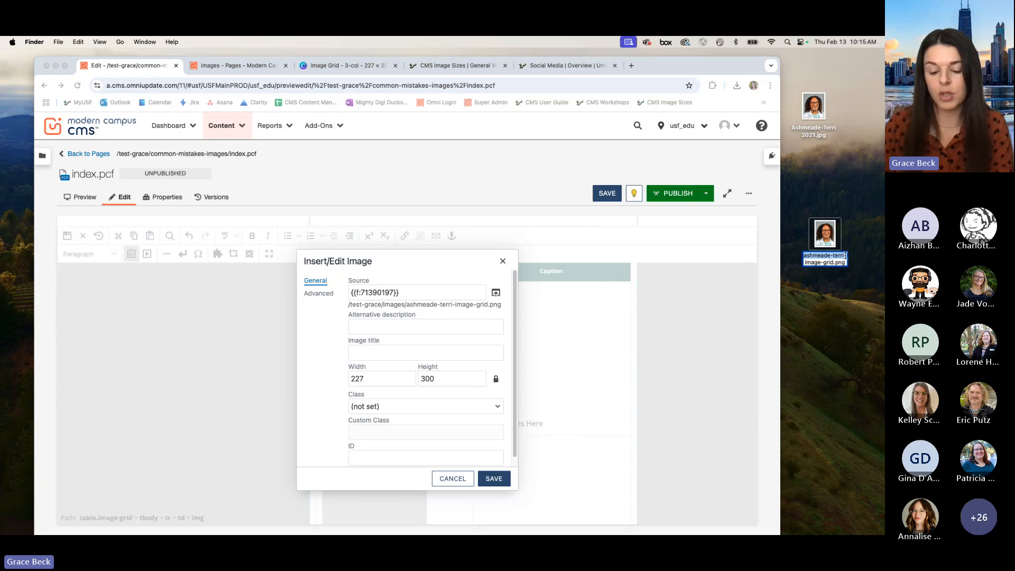
{"action": "key", "text": "super+c"}
{"action": "left_click", "coordinate": [358, 328]}
{"action": "key", "text": "super+v"}
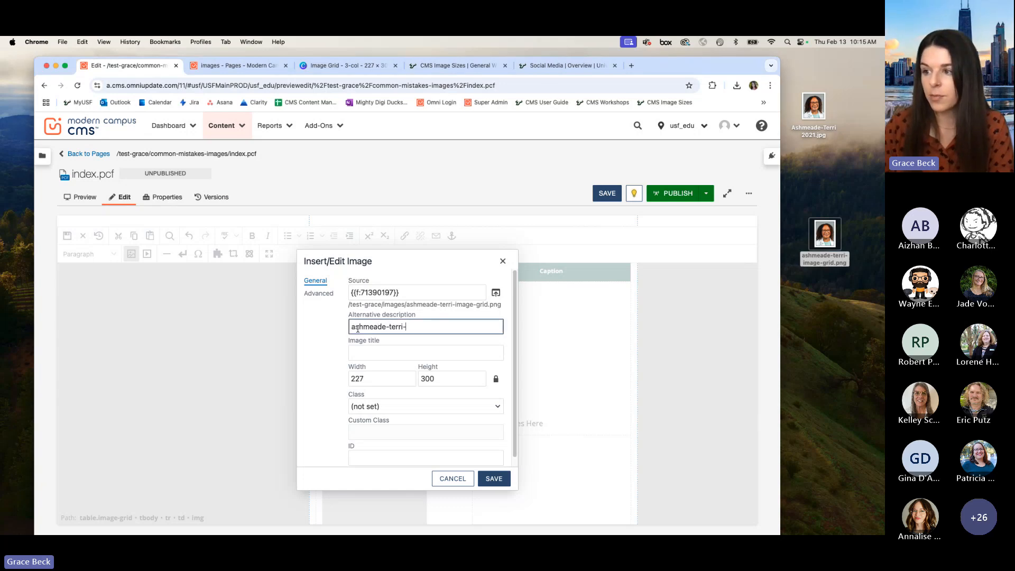
Step: Rewrite the alternative description as the person's capitalized full name followed by "headshot" and save the image settings
{"action": "key", "text": "BackSpace"}
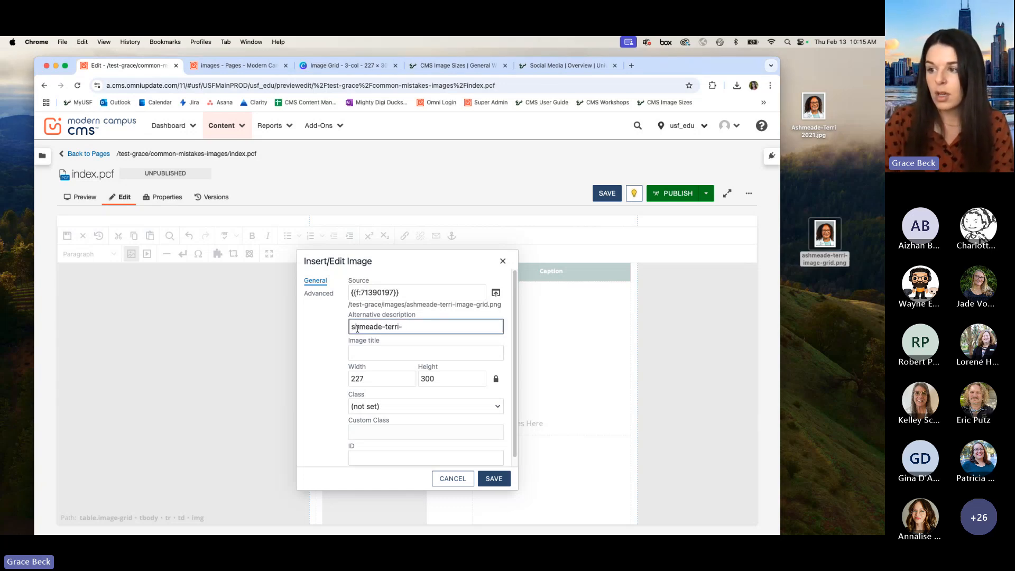
{"action": "type", "text": "A"}
{"action": "type", "text": "Terri"}
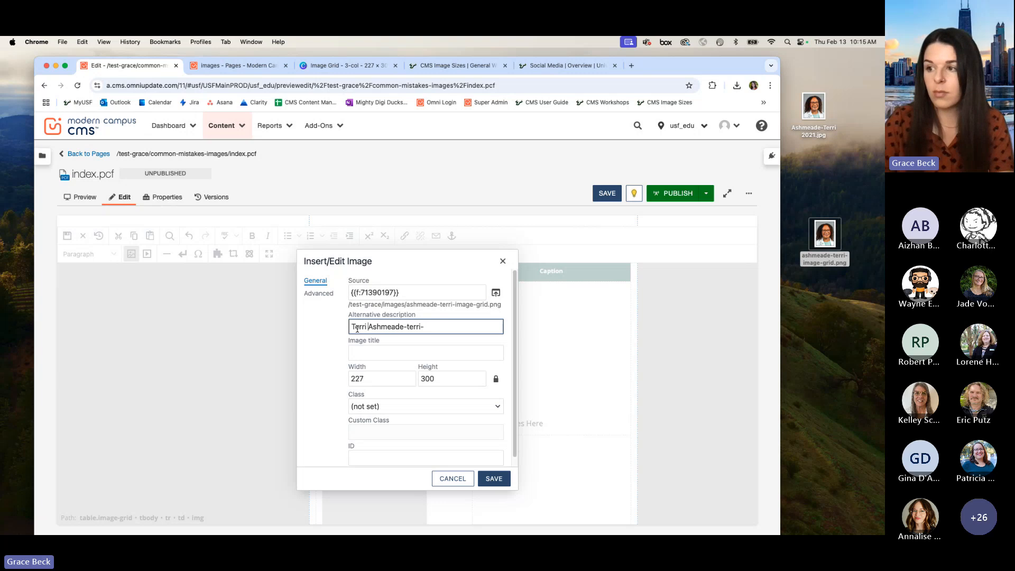
{"action": "left_click", "coordinate": [439, 328]}
{"action": "key", "text": "BackSpace"}
{"action": "key", "text": "BackSpace"}
{"action": "key", "text": "BackSpace"}
{"action": "key", "text": "BackSpace"}
{"action": "key", "text": "BackSpace"}
{"action": "key", "text": "BackSpace"}
{"action": "key", "text": "BackSpace"}
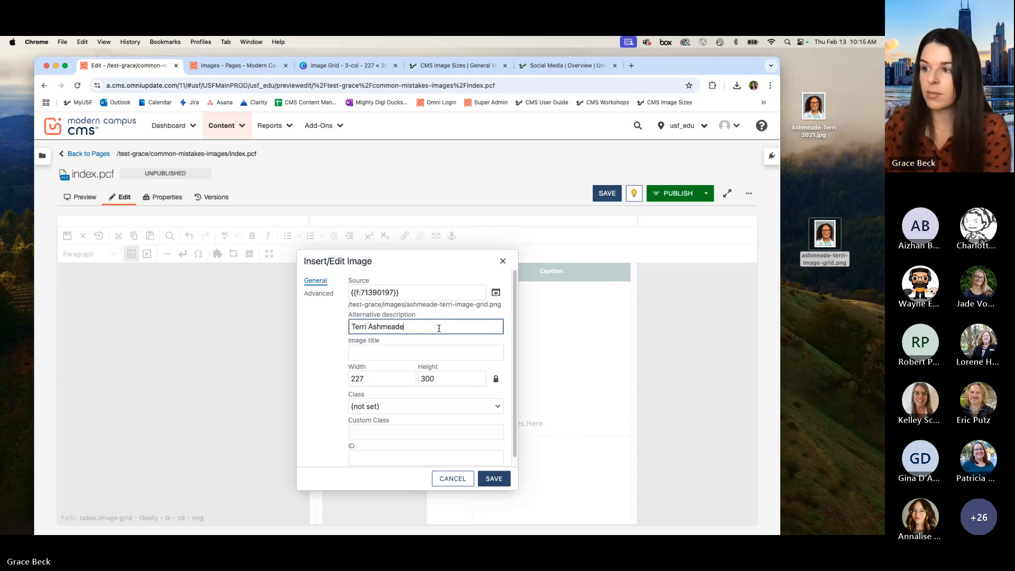
{"action": "type", "text": "headshot"}
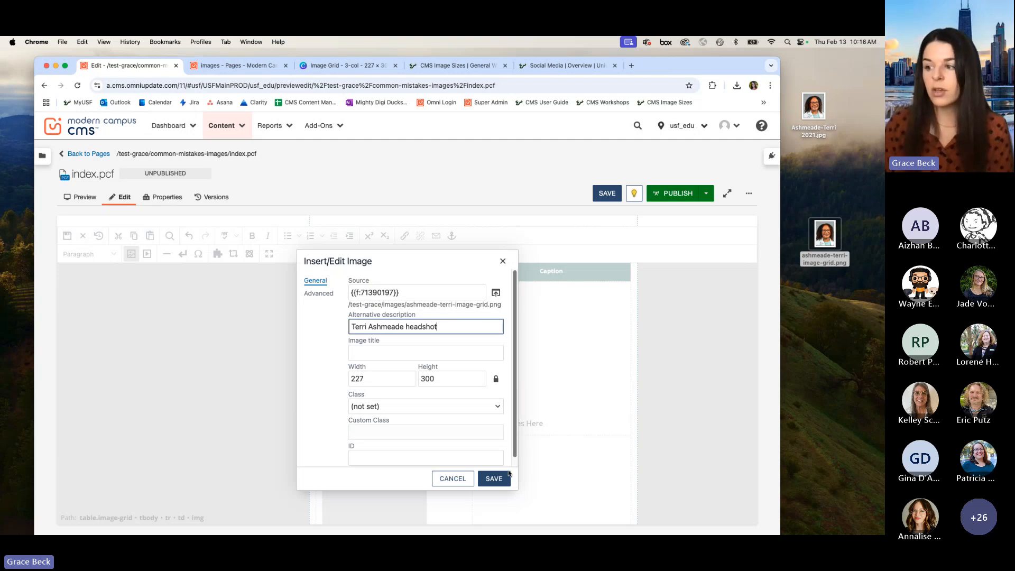
{"action": "left_click", "coordinate": [494, 479]}
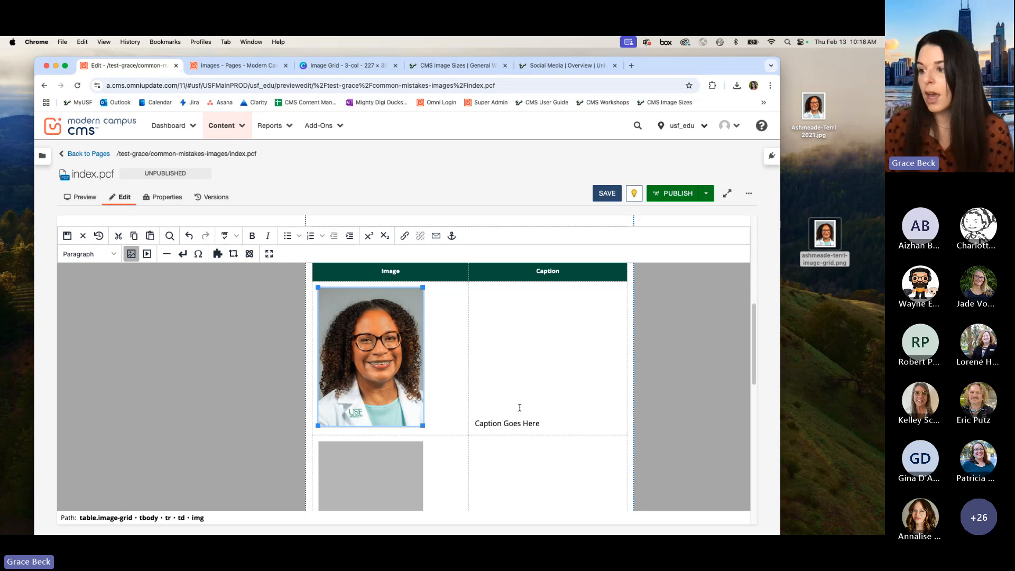
Step: Replace the first "Caption Goes Here" text beside the portrait with the copied name from the file name
{"action": "left_click", "coordinate": [498, 423]}
{"action": "left_click_drag", "start_coordinate": [476, 423], "coordinate": [533, 423]}
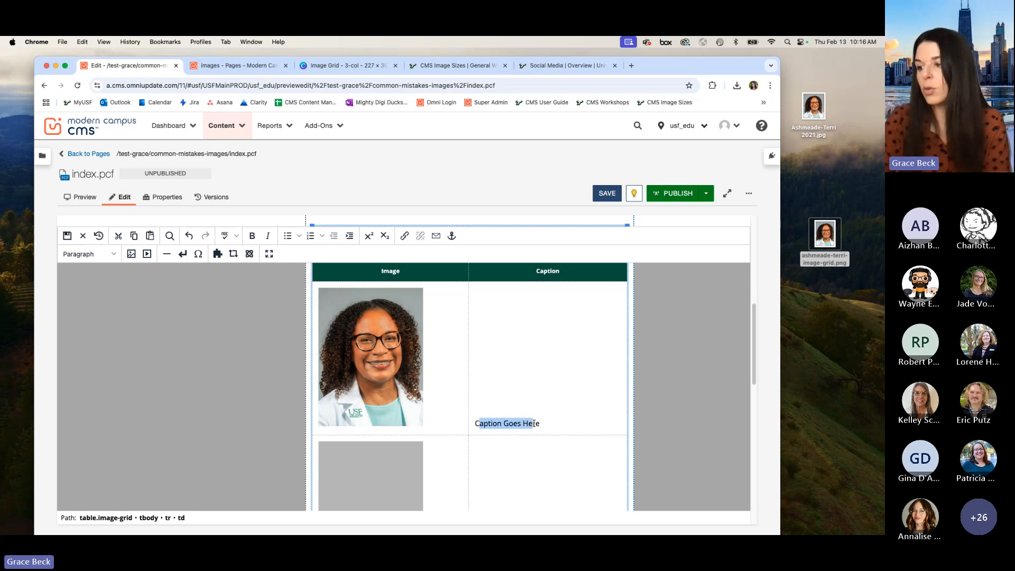
{"action": "key", "text": "BackSpace"}
{"action": "left_click", "coordinate": [534, 423]}
{"action": "key", "text": "BackSpace"}
{"action": "key", "text": "BackSpace"}
{"action": "key", "text": "BackSpace"}
{"action": "key", "text": "super+v"}
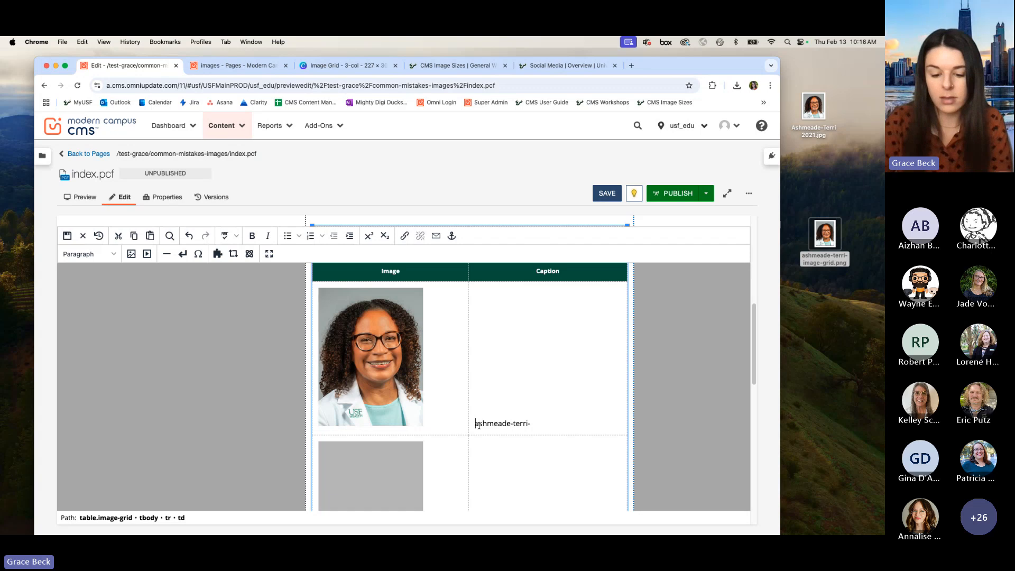
Step: Rewrite the portrait's caption as the person's capitalized first name and surname, and save the page content
{"action": "type", "text": "Terri"}
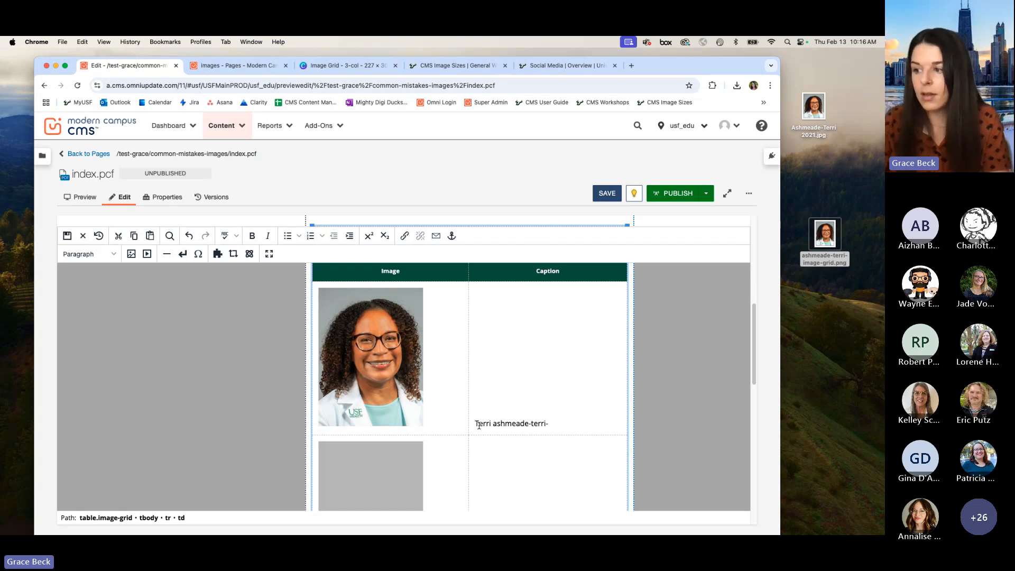
{"action": "key", "text": "shift+Right"}
{"action": "type", "text": "A"}
{"action": "left_click", "coordinate": [560, 424]}
{"action": "key", "text": "BackSpace"}
{"action": "key", "text": "BackSpace"}
{"action": "key", "text": "BackSpace"}
{"action": "key", "text": "BackSpace"}
{"action": "key", "text": "BackSpace"}
{"action": "key", "text": "BackSpace"}
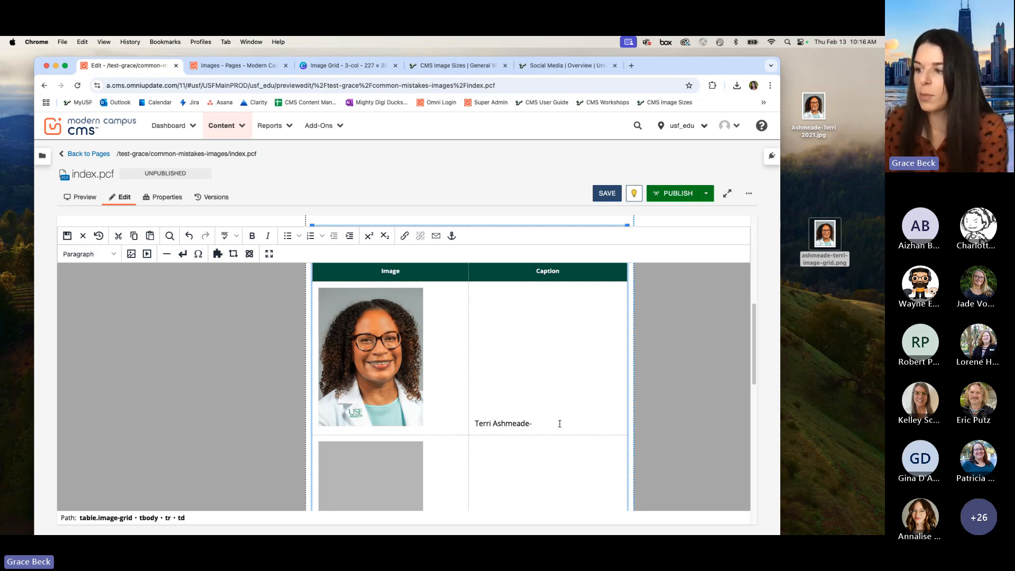
{"action": "left_click", "coordinate": [597, 194]}
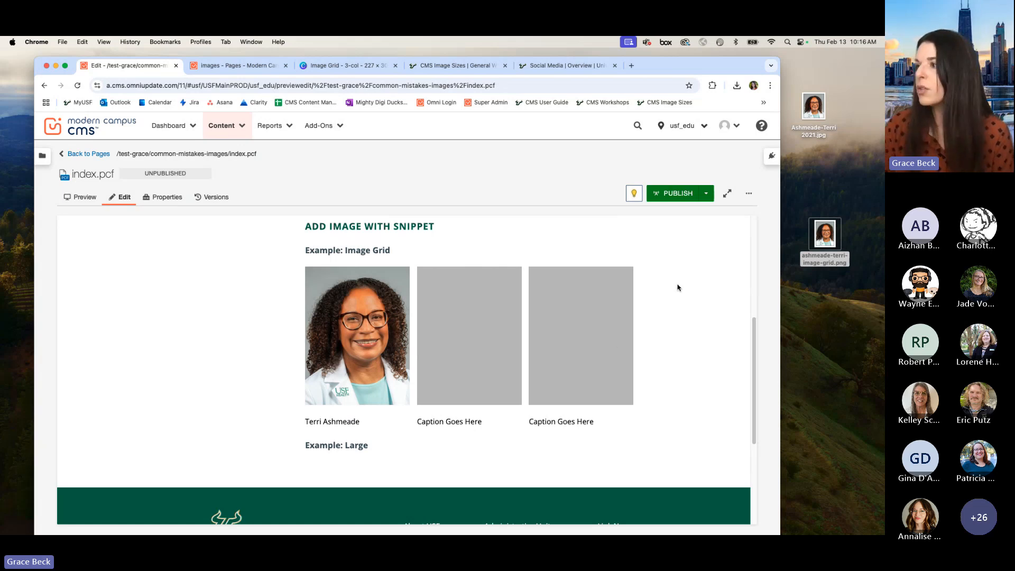
Step: Publish index.pcf with Test as the publish target
{"action": "left_click", "coordinate": [680, 195]}
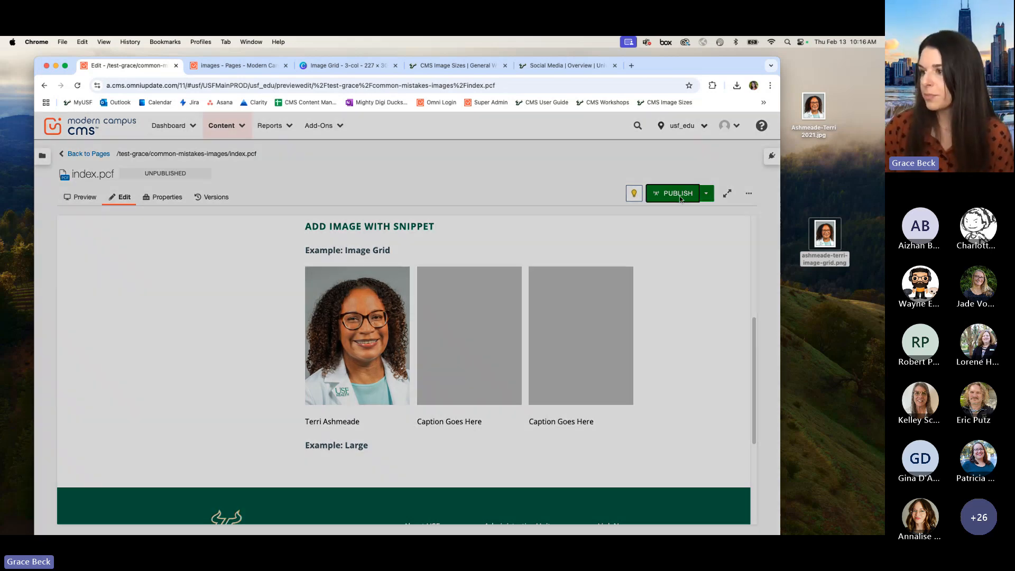
{"action": "left_click", "coordinate": [497, 337]}
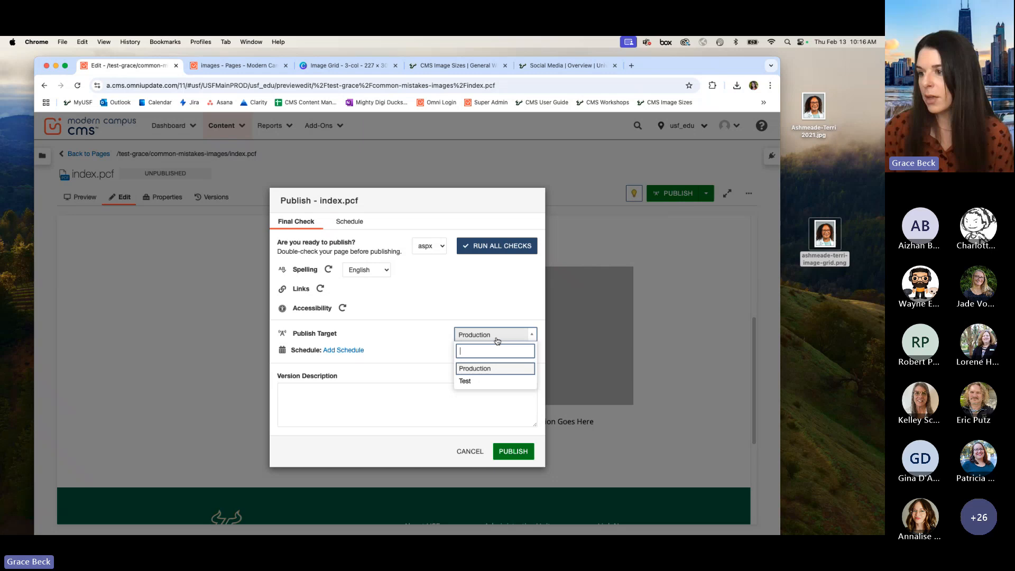
{"action": "left_click", "coordinate": [484, 380]}
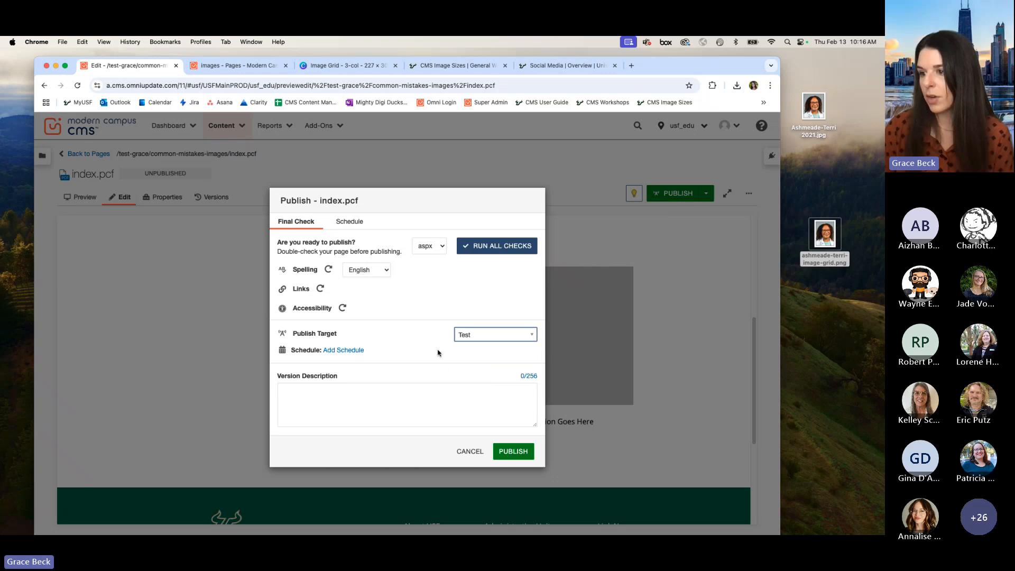
{"action": "left_click", "coordinate": [511, 454]}
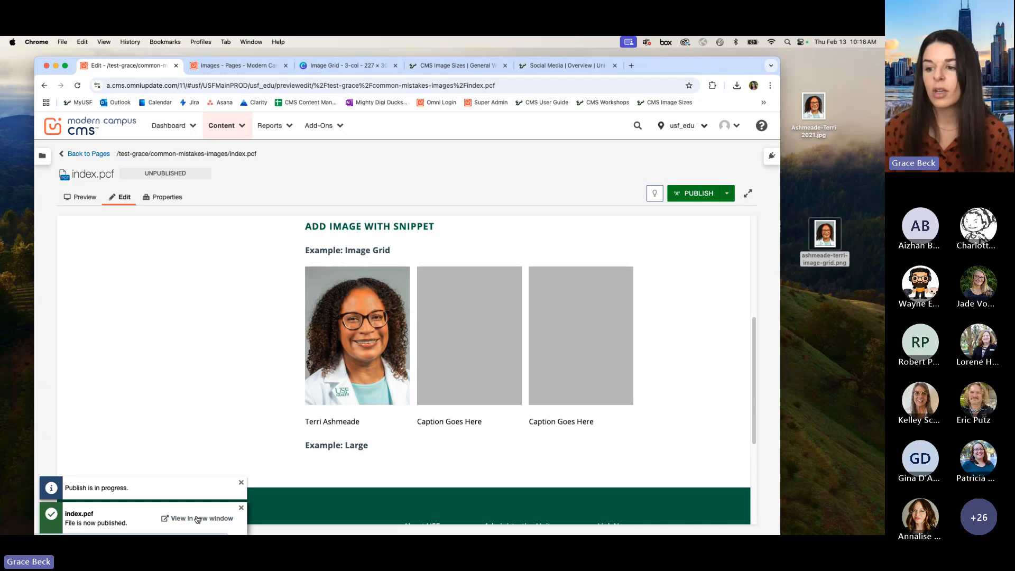
Step: View the published test page and compare its image grid with the CMS edit view of index.pcf
{"action": "left_click", "coordinate": [198, 519]}
{"action": "scroll", "coordinate": [686, 374], "scroll_direction": "down", "scroll_amount": 4}
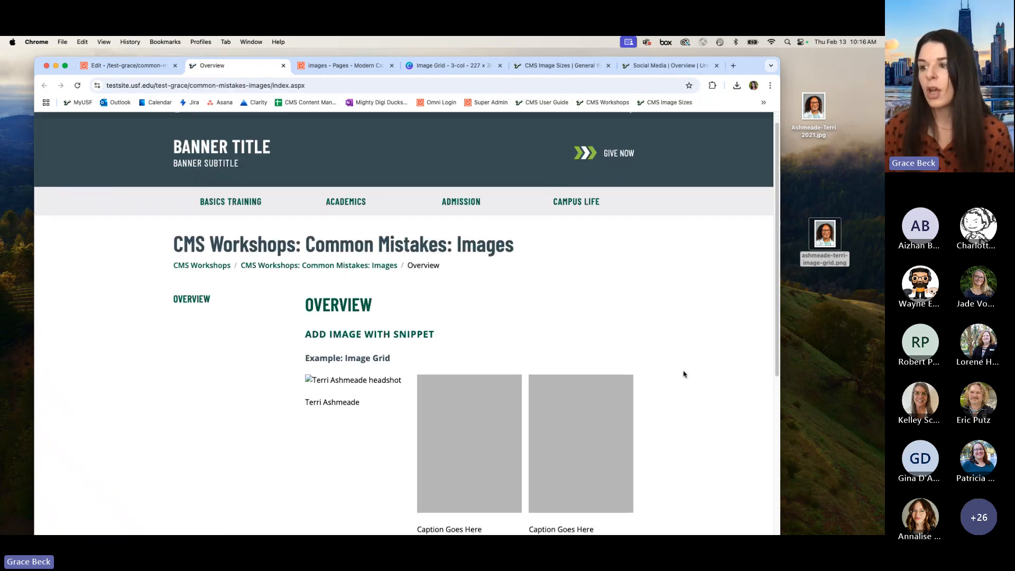
{"action": "scroll", "coordinate": [677, 377], "scroll_direction": "up", "scroll_amount": 1}
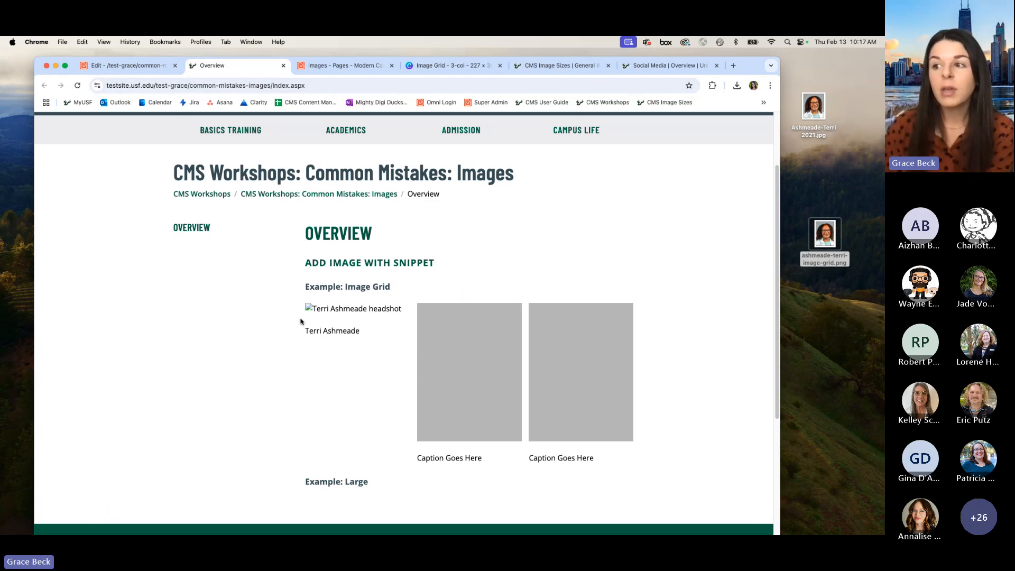
{"action": "left_click", "coordinate": [132, 66]}
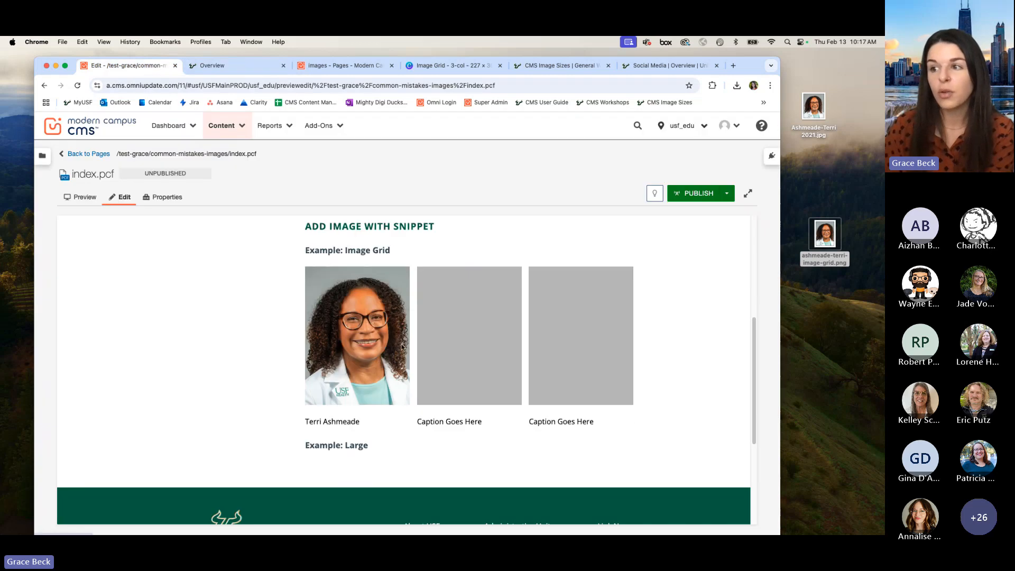
{"action": "left_click", "coordinate": [227, 66]}
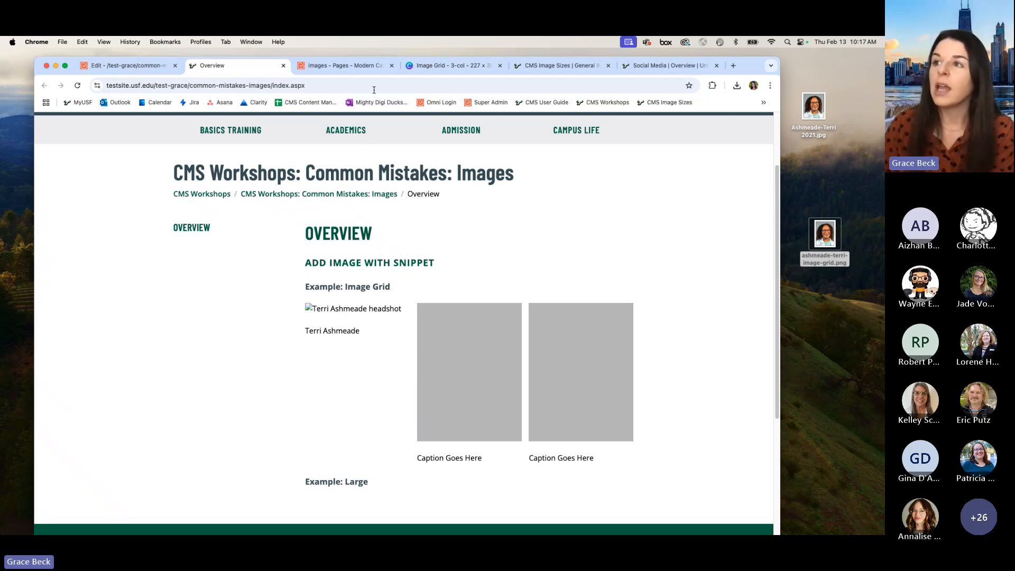
Step: Publish the selected image-grid portrait PNG in the images folder to Test, and reload the published test page
{"action": "left_click", "coordinate": [329, 68]}
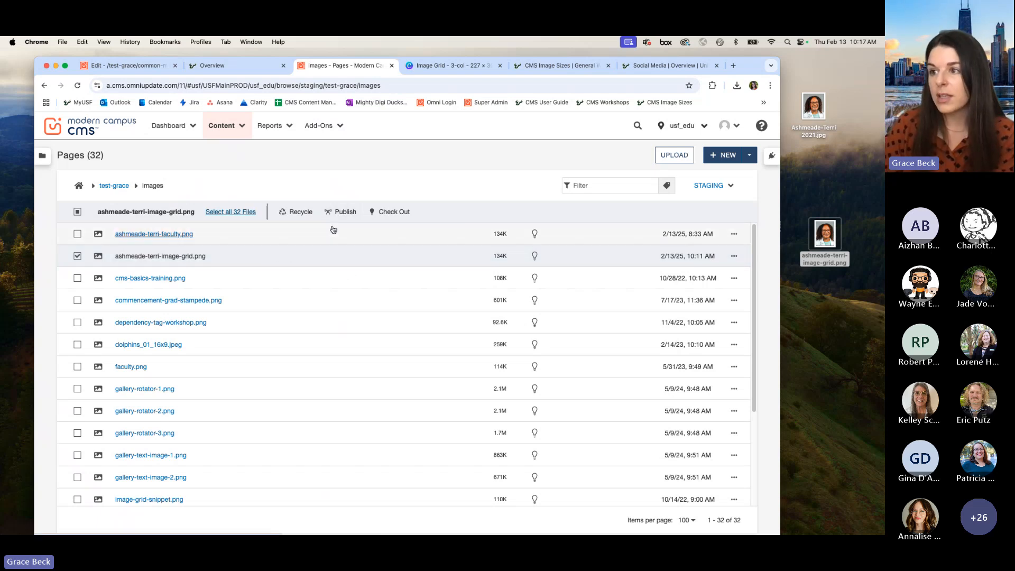
{"action": "left_click", "coordinate": [340, 212]}
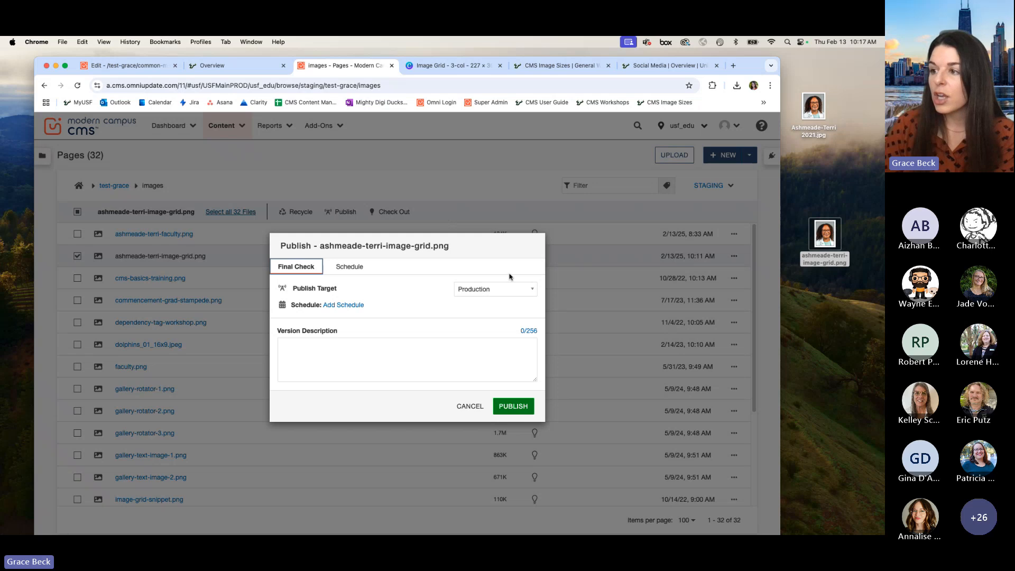
{"action": "left_click", "coordinate": [490, 289]}
{"action": "left_click", "coordinate": [486, 332]}
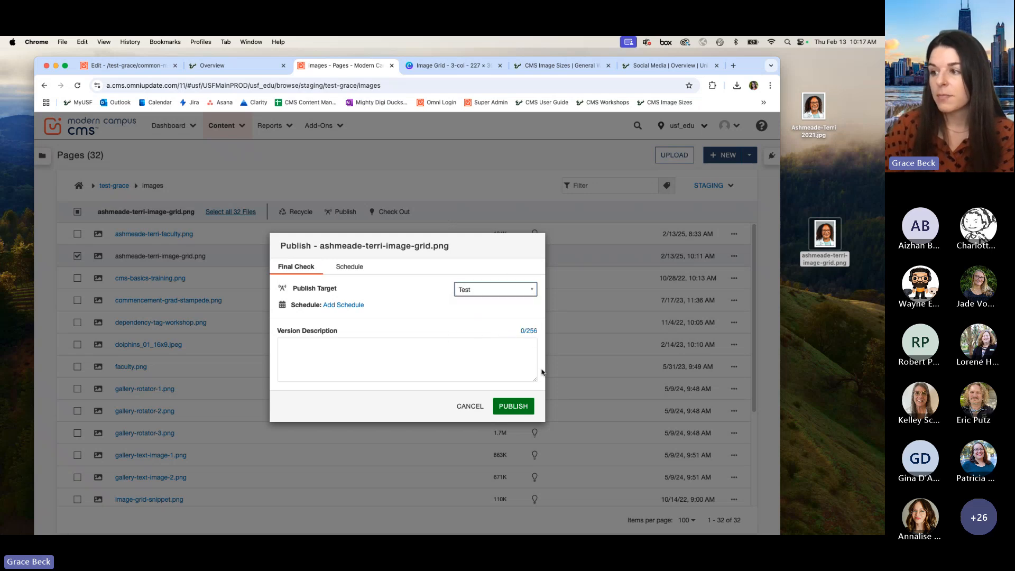
{"action": "left_click", "coordinate": [522, 408]}
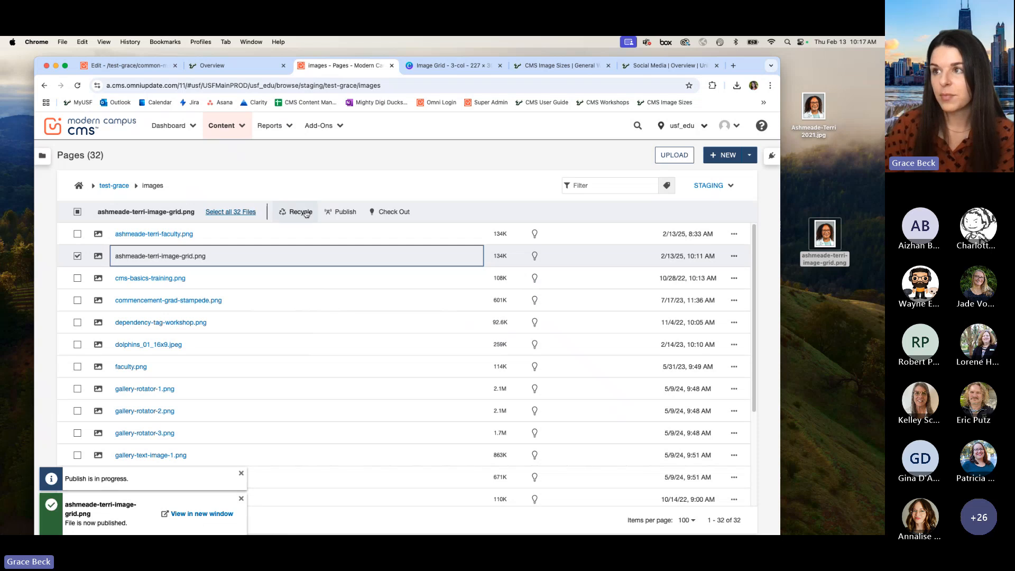
{"action": "left_click", "coordinate": [210, 66]}
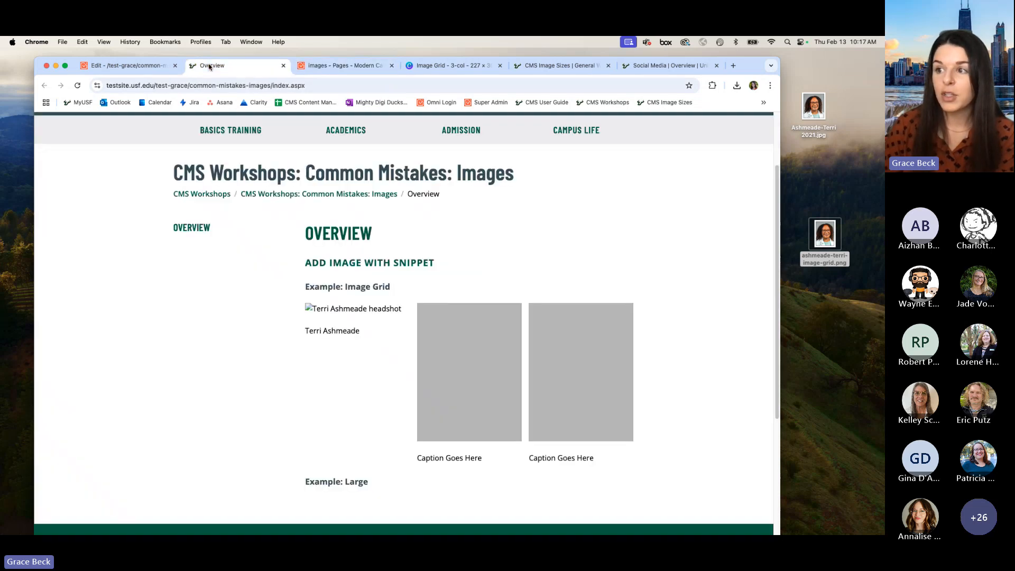
{"action": "left_click", "coordinate": [77, 86]}
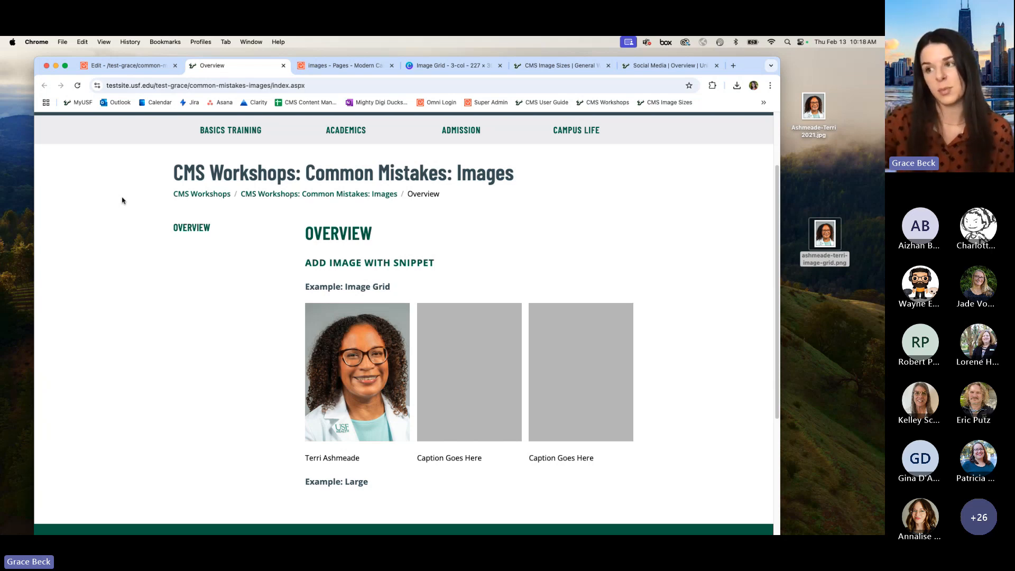
Step: Return from index.pcf in the CMS to the common-mistakes-images folder listing and dismiss the publish notification
{"action": "left_click", "coordinate": [147, 68]}
{"action": "scroll", "coordinate": [262, 295], "scroll_direction": "up", "scroll_amount": 1}
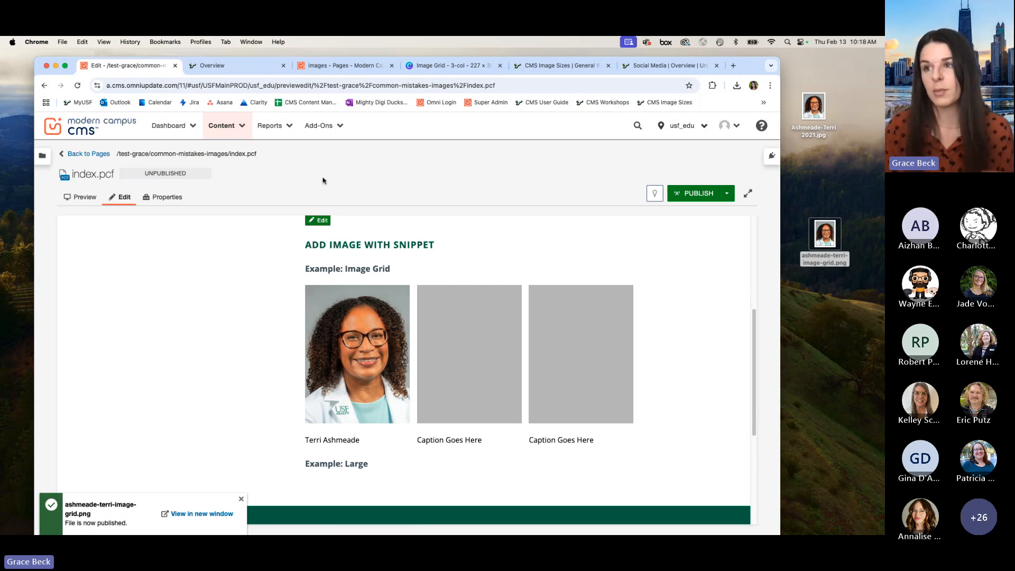
{"action": "left_click", "coordinate": [92, 155]}
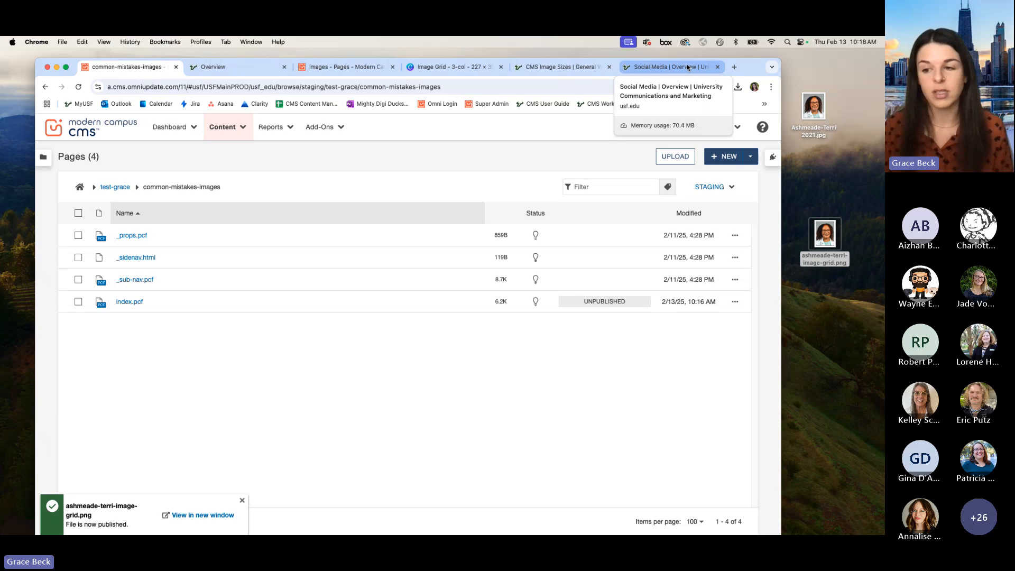
{"action": "left_click", "coordinate": [243, 500]}
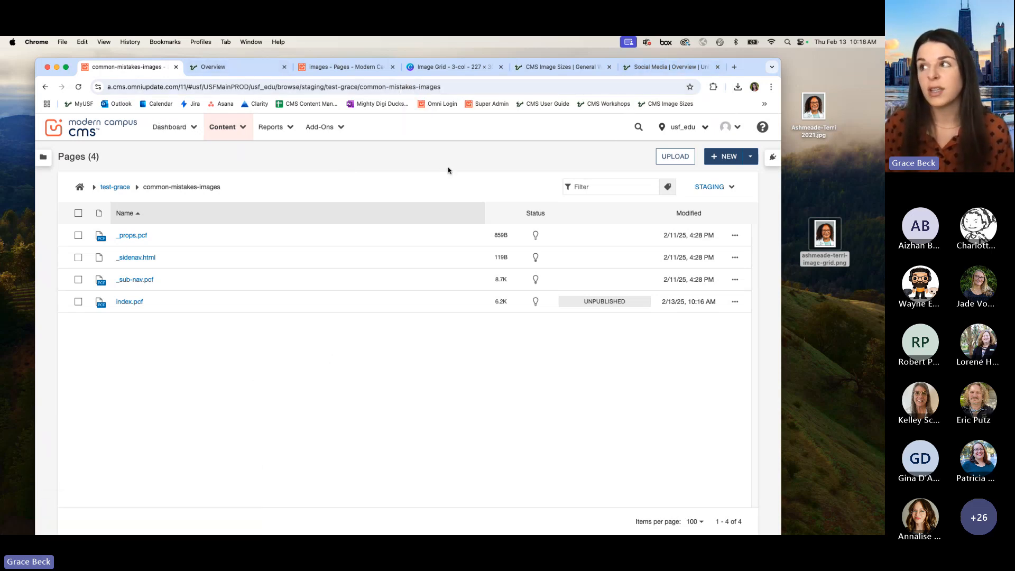
Step: Move the two portrait files out of the way and save the Social Media overview page's two-student selfie photo to the desktop
{"action": "left_click", "coordinate": [660, 72]}
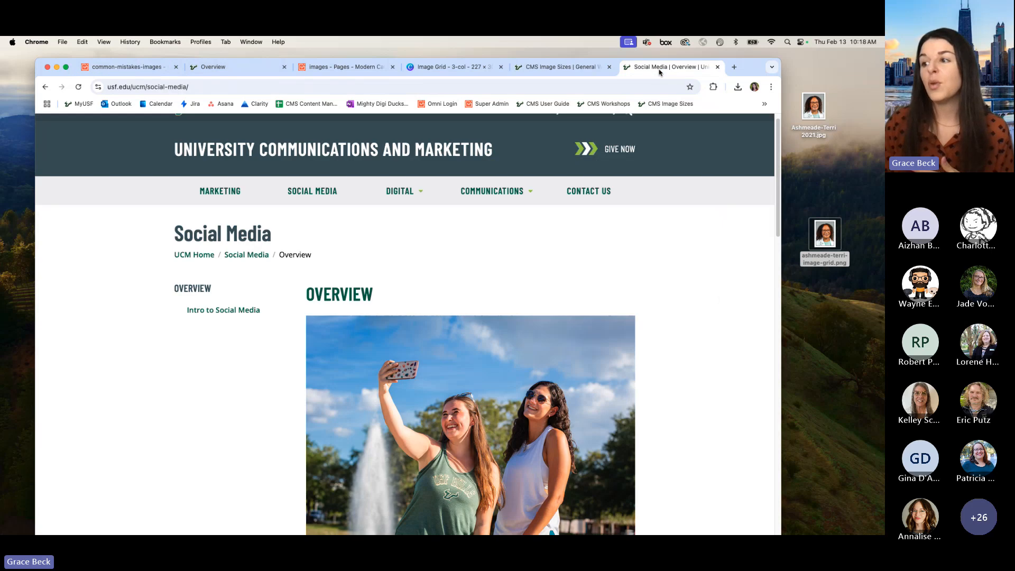
{"action": "scroll", "coordinate": [712, 303], "scroll_direction": "down", "scroll_amount": 2}
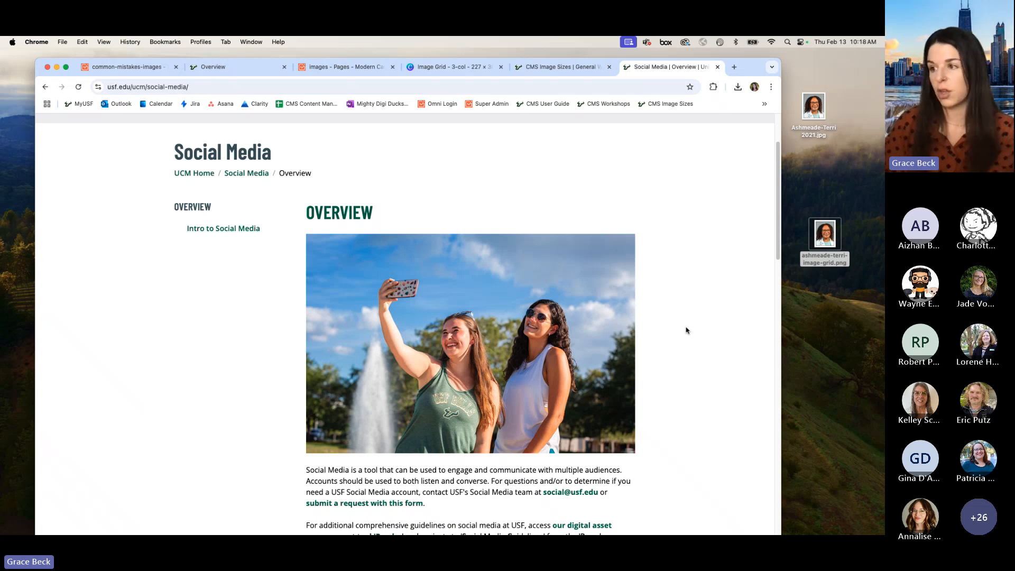
{"action": "left_click_drag", "start_coordinate": [827, 247], "coordinate": [822, 179]}
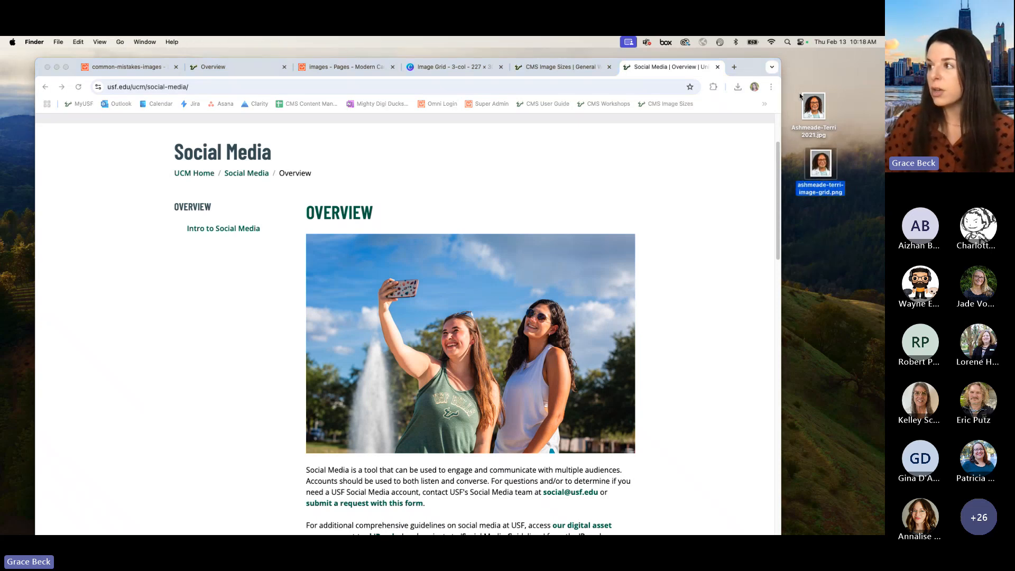
{"action": "left_click_drag", "start_coordinate": [797, 92], "coordinate": [0, 388]}
{"action": "left_click", "coordinate": [205, 296]}
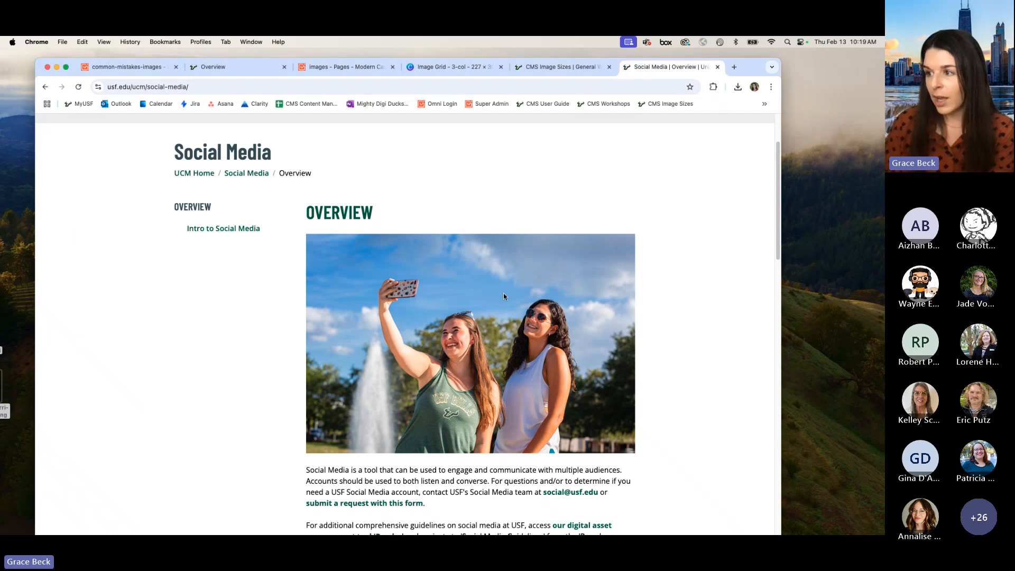
{"action": "left_click_drag", "start_coordinate": [504, 293], "coordinate": [846, 314]}
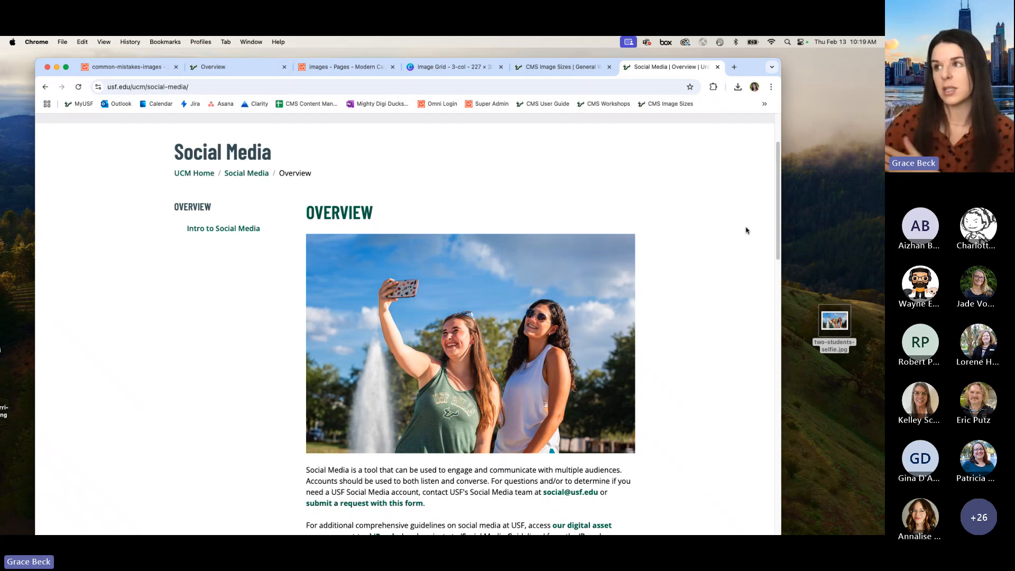
Step: Switch to Canva, reposition the browser window, and go back from the Image Grid - 3-col design to the Projects overview
{"action": "left_click", "coordinate": [467, 71]}
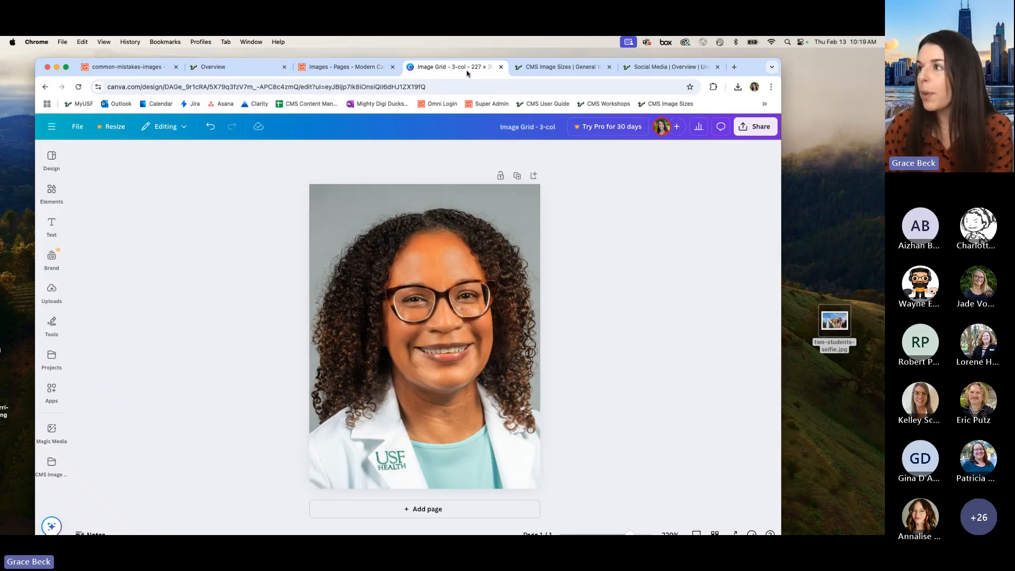
{"action": "left_click_drag", "start_coordinate": [758, 73], "coordinate": [771, 49]}
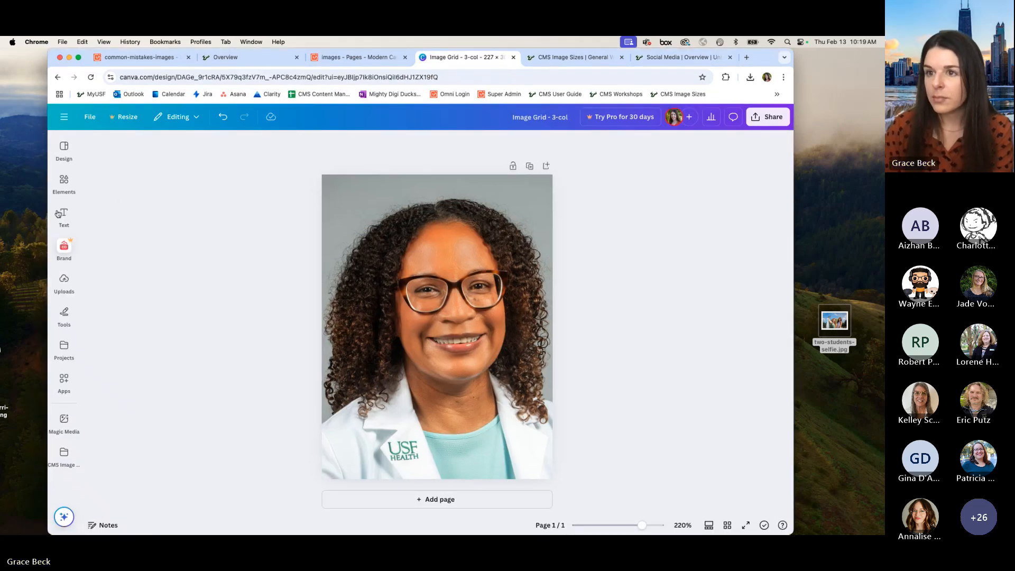
{"action": "left_click", "coordinate": [66, 150]}
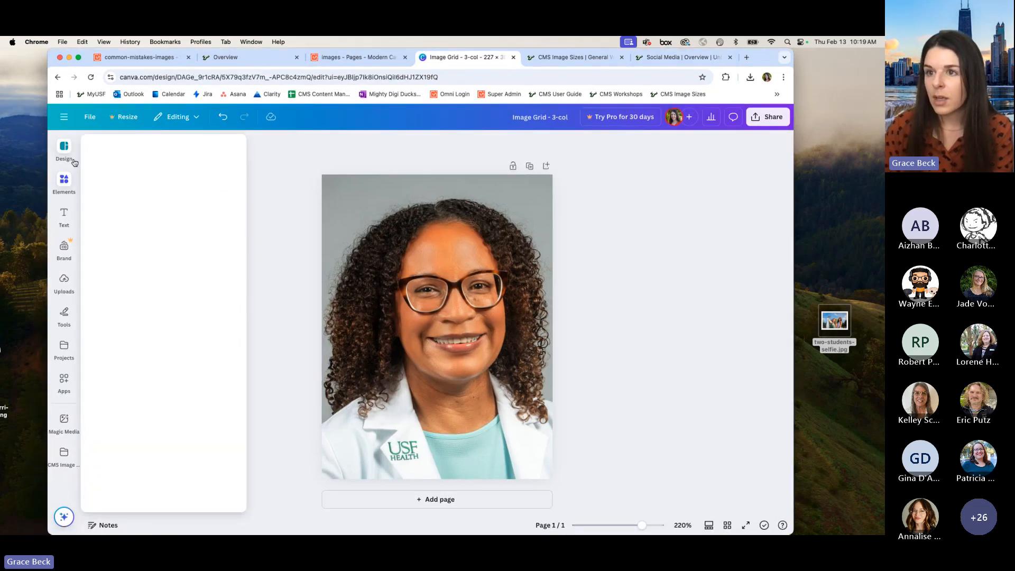
{"action": "left_click", "coordinate": [58, 77]}
{"action": "left_click", "coordinate": [57, 77]}
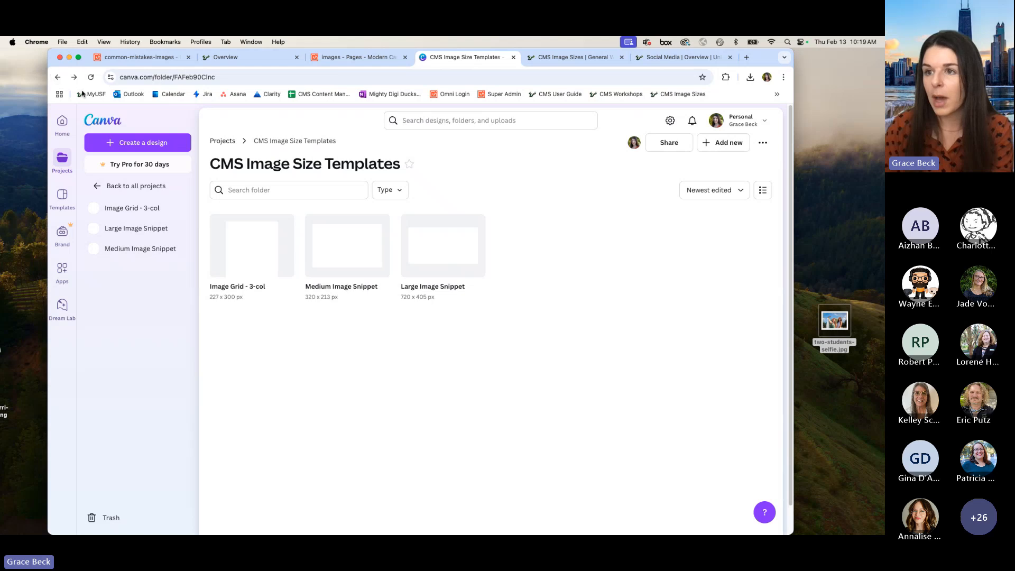
{"action": "left_click", "coordinate": [58, 78]}
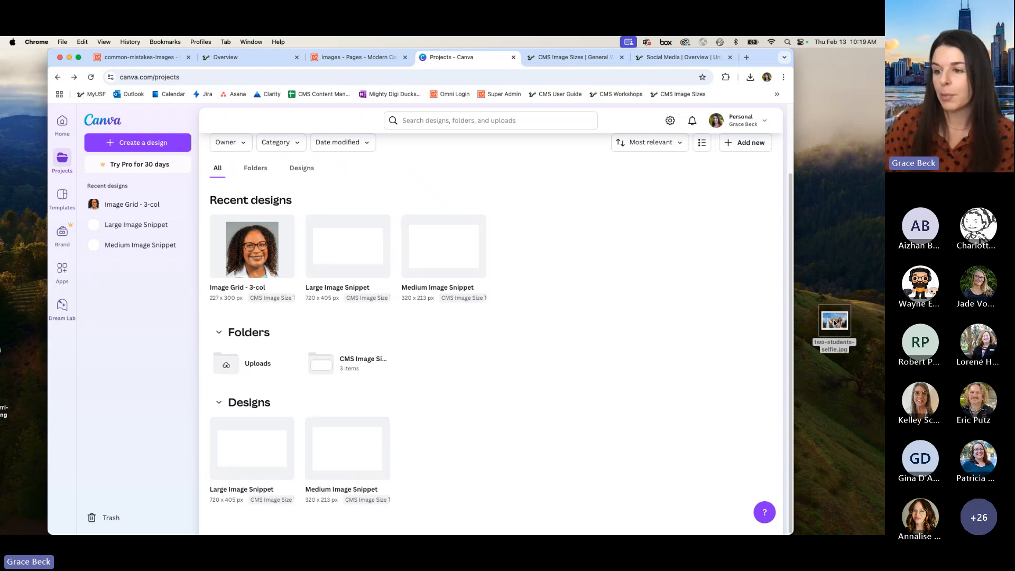
Step: Upload two-students-selfie.jpg from the desktop to the Canva projects and use it in a new design
{"action": "left_click_drag", "start_coordinate": [834, 320], "coordinate": [559, 382]}
{"action": "scroll", "coordinate": [536, 400], "scroll_direction": "down", "scroll_amount": 1}
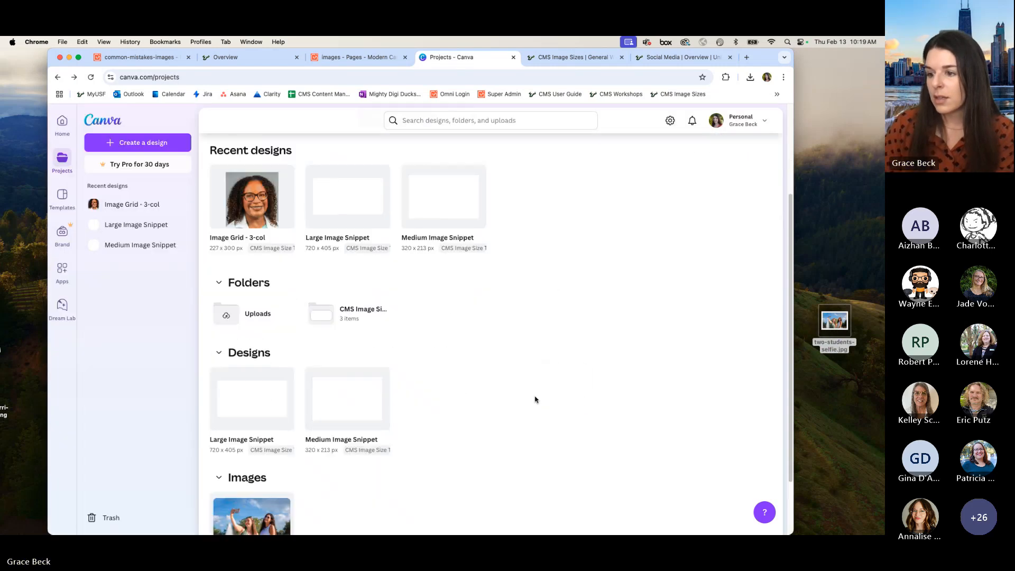
{"action": "scroll", "coordinate": [536, 400], "scroll_direction": "down", "scroll_amount": 2}
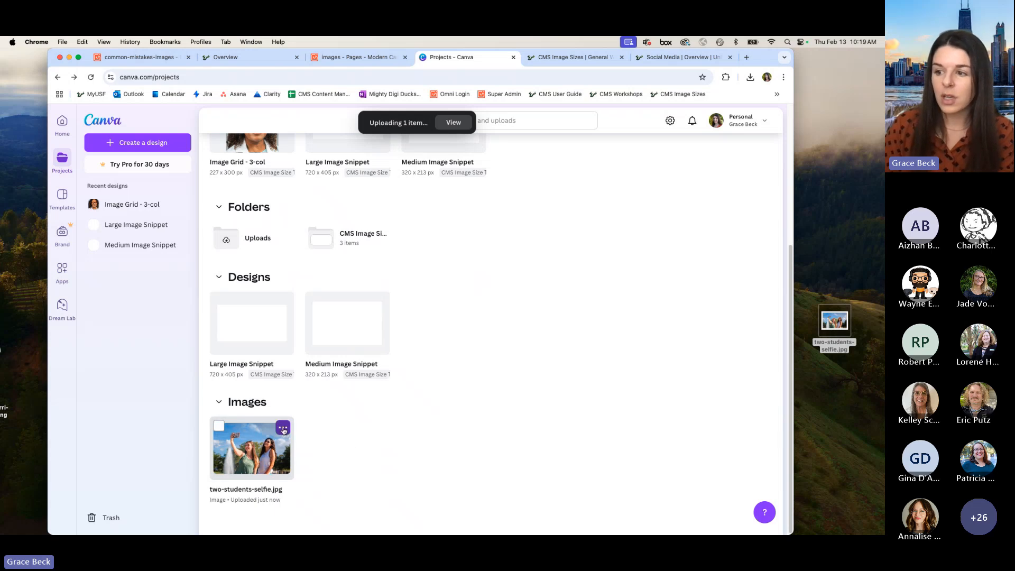
{"action": "left_click", "coordinate": [283, 430]}
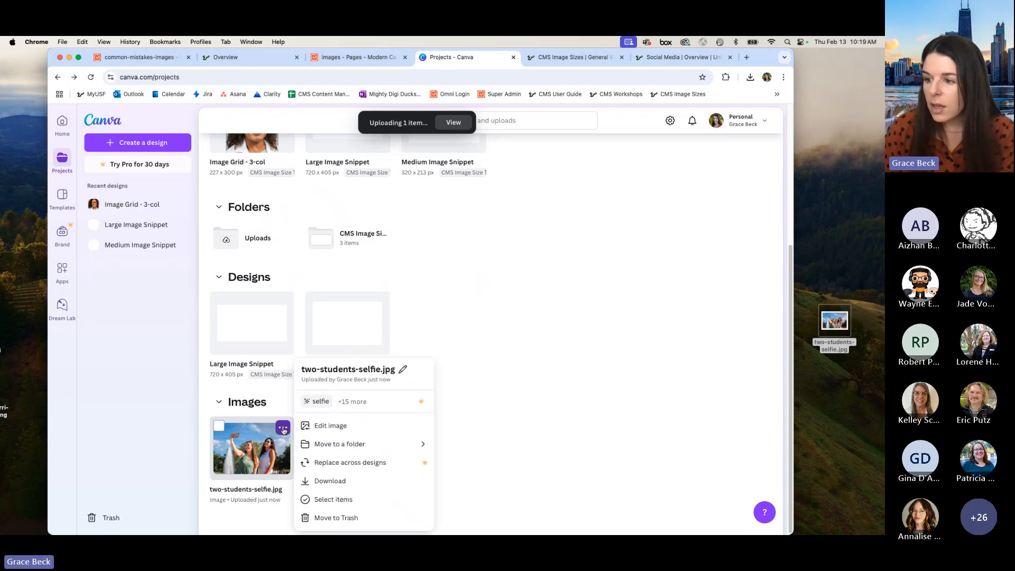
{"action": "left_click", "coordinate": [324, 426]}
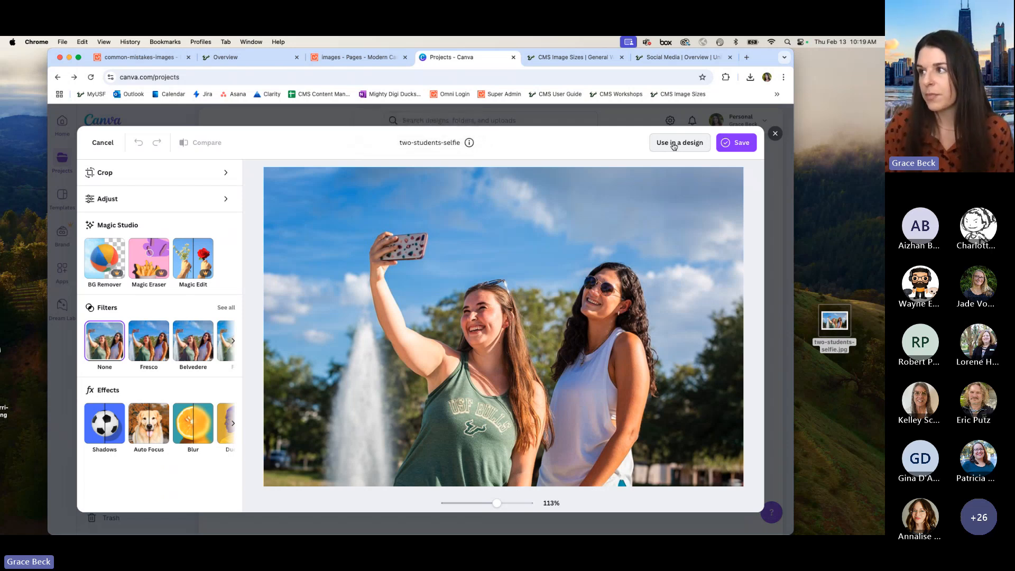
{"action": "left_click", "coordinate": [674, 146]}
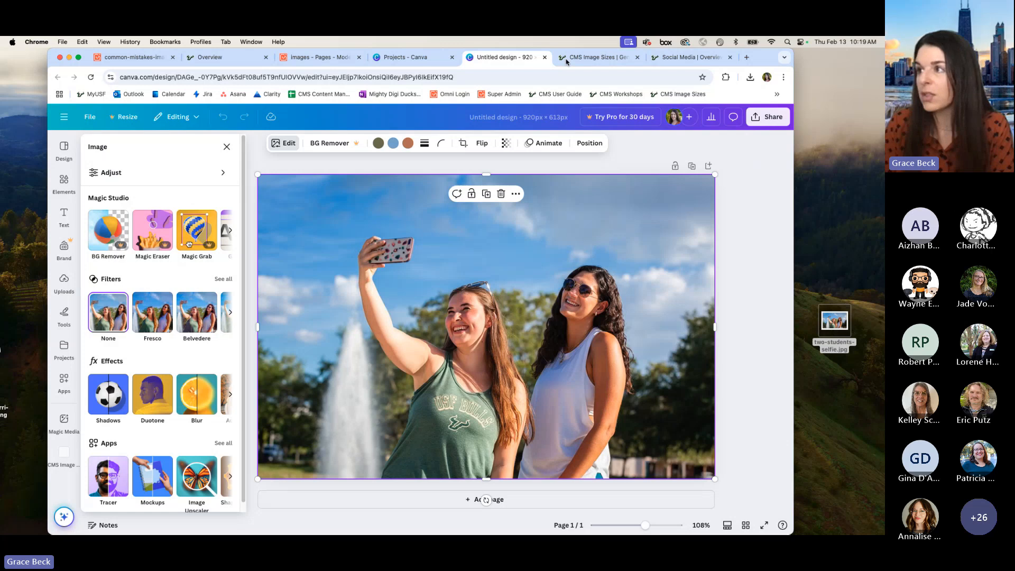
Step: Check the Image Snippets size table for text pages against the file info of two-students-selfie.jpg on the desktop
{"action": "left_click", "coordinate": [612, 60]}
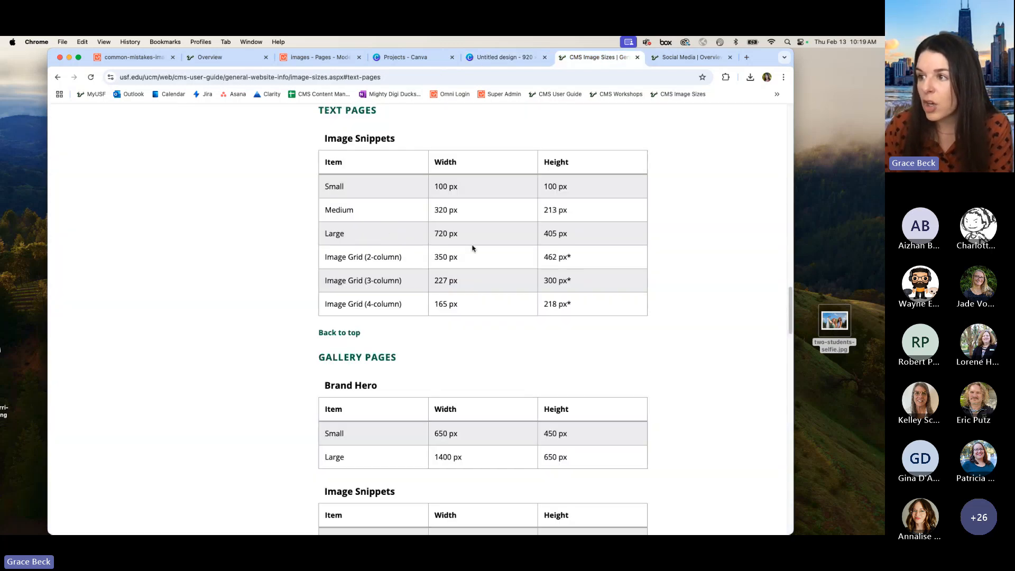
{"action": "left_click", "coordinate": [841, 327]}
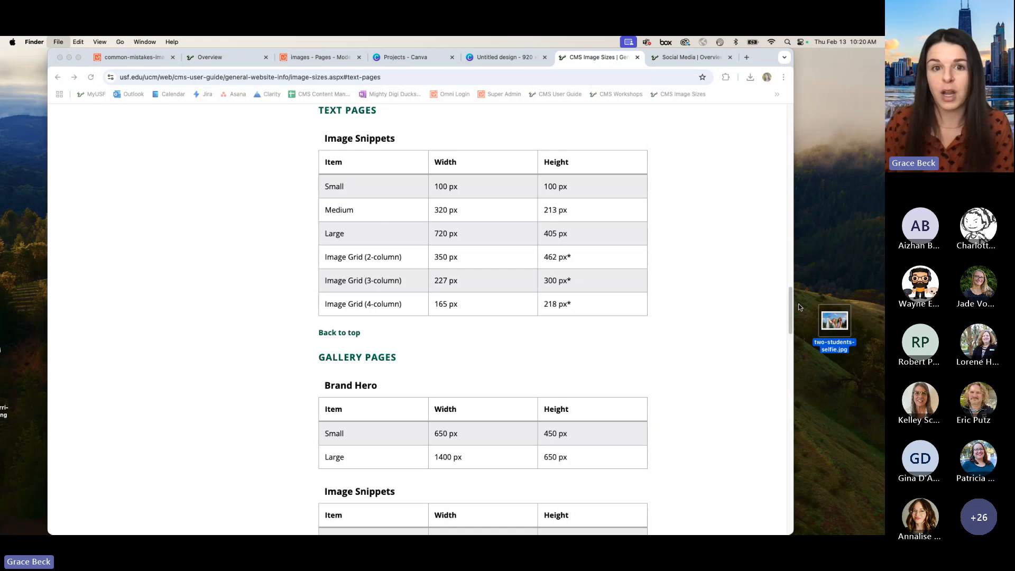
{"action": "key", "text": "super+i"}
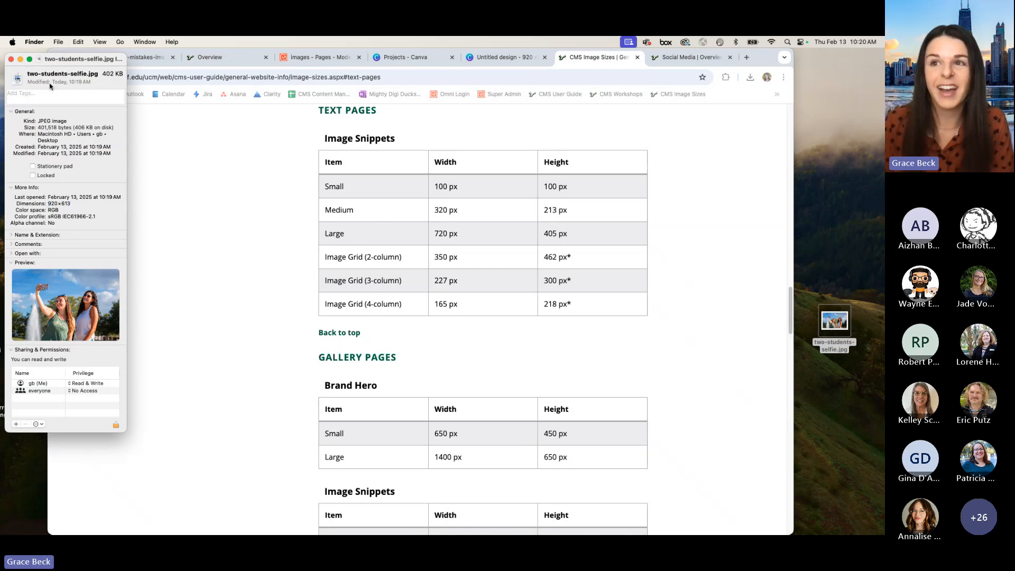
Step: Close the selfie photo's file info, reposition the browser window, and look over the untitled 920 × 613 px Canva design
{"action": "left_click", "coordinate": [12, 60]}
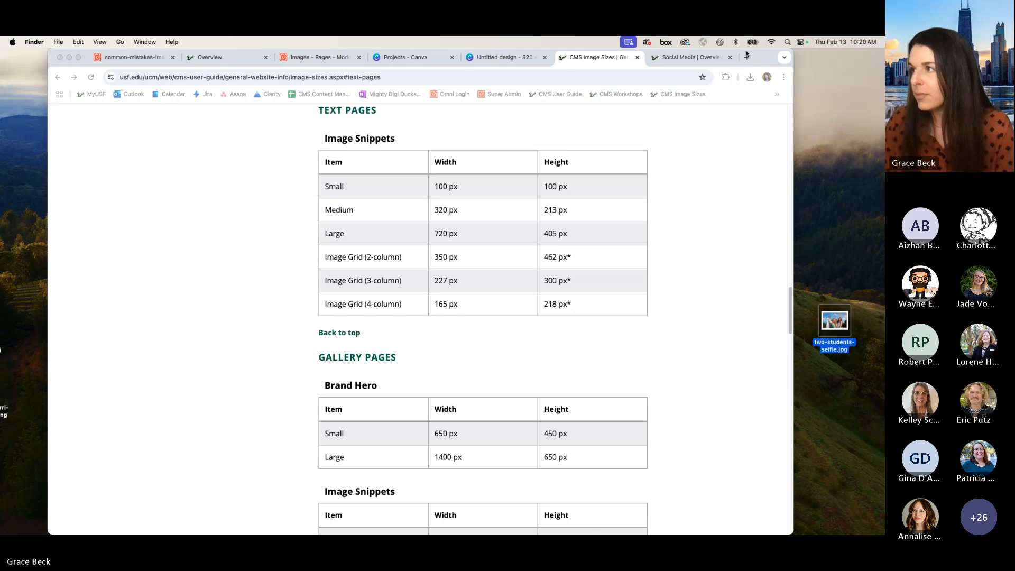
{"action": "left_click_drag", "start_coordinate": [763, 56], "coordinate": [764, 69]}
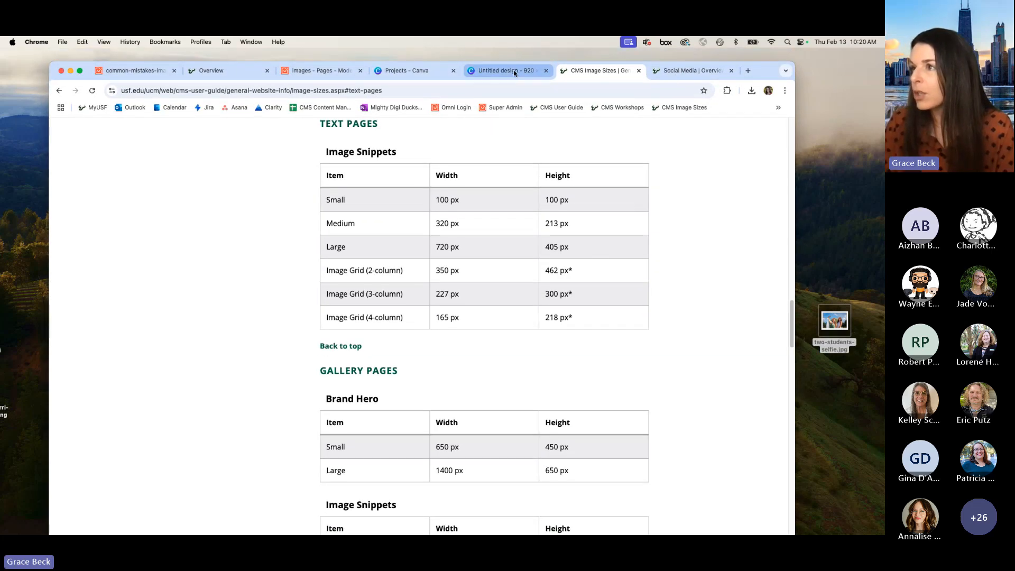
{"action": "left_click", "coordinate": [508, 71]}
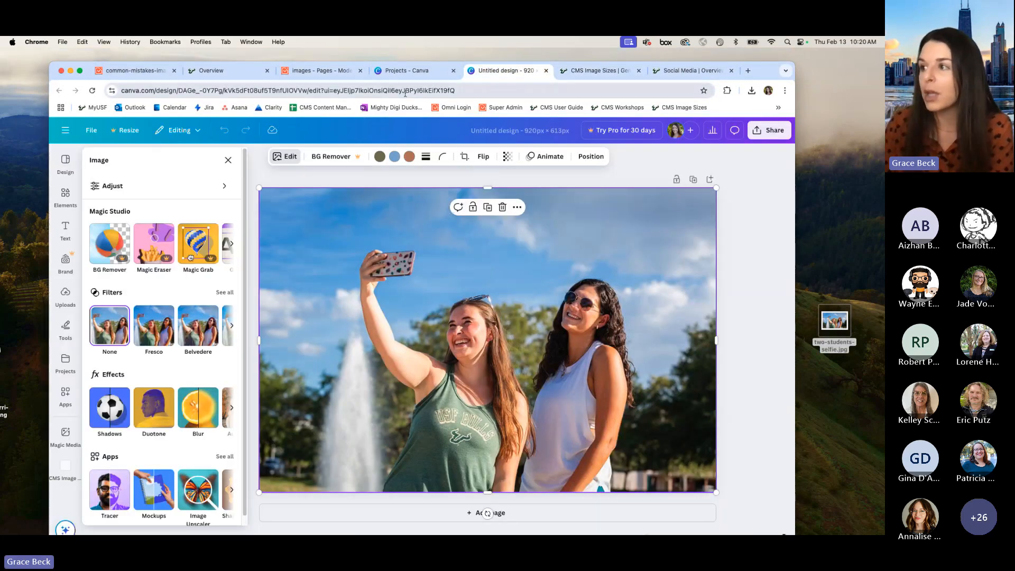
{"action": "left_click", "coordinate": [743, 207]}
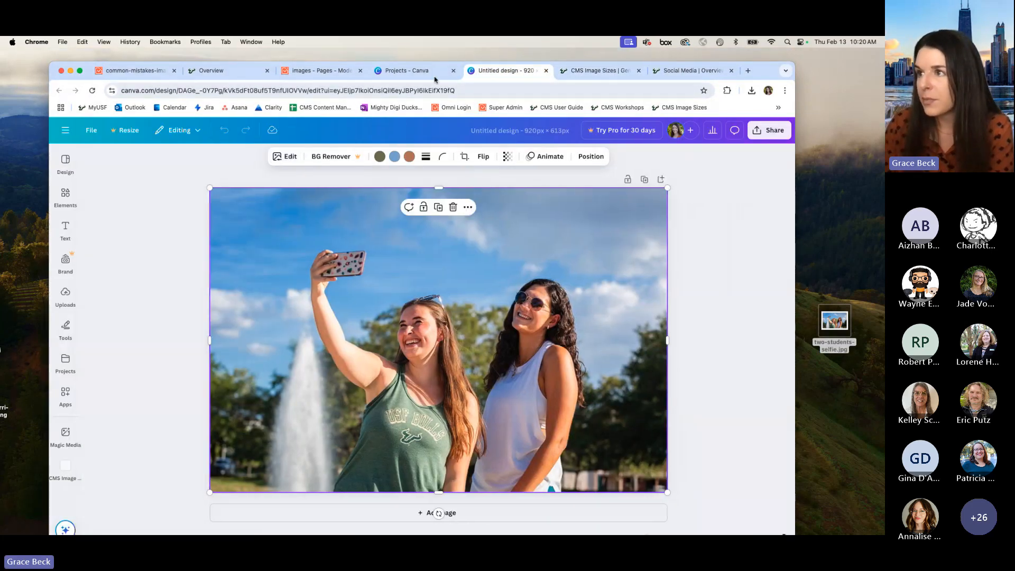
{"action": "left_click", "coordinate": [145, 204]}
{"action": "left_click", "coordinate": [63, 160]}
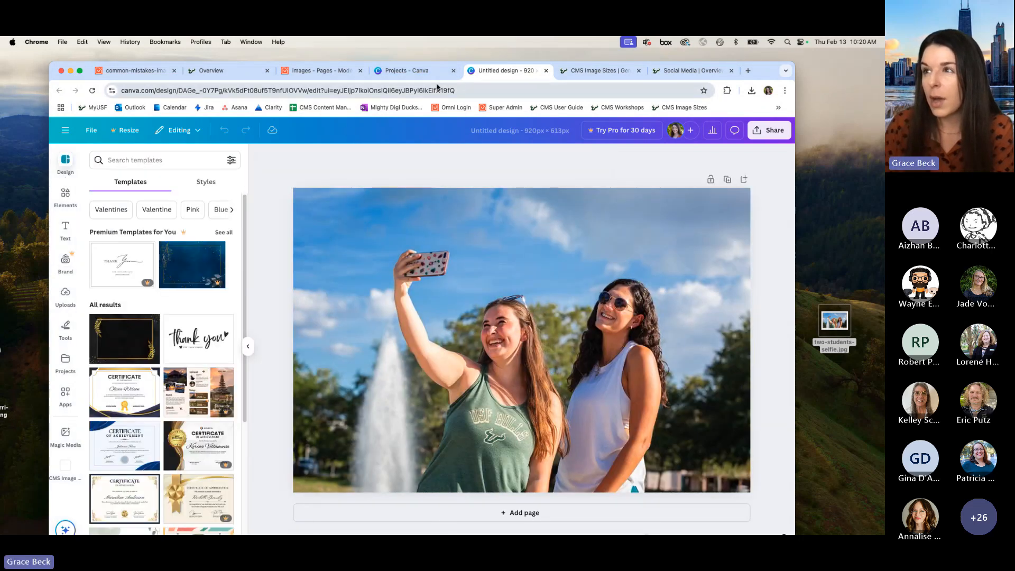
Step: Return to the Canva Projects overview and open the Large Image Snippet design
{"action": "left_click", "coordinate": [406, 71]}
{"action": "scroll", "coordinate": [469, 336], "scroll_direction": "down", "scroll_amount": 3}
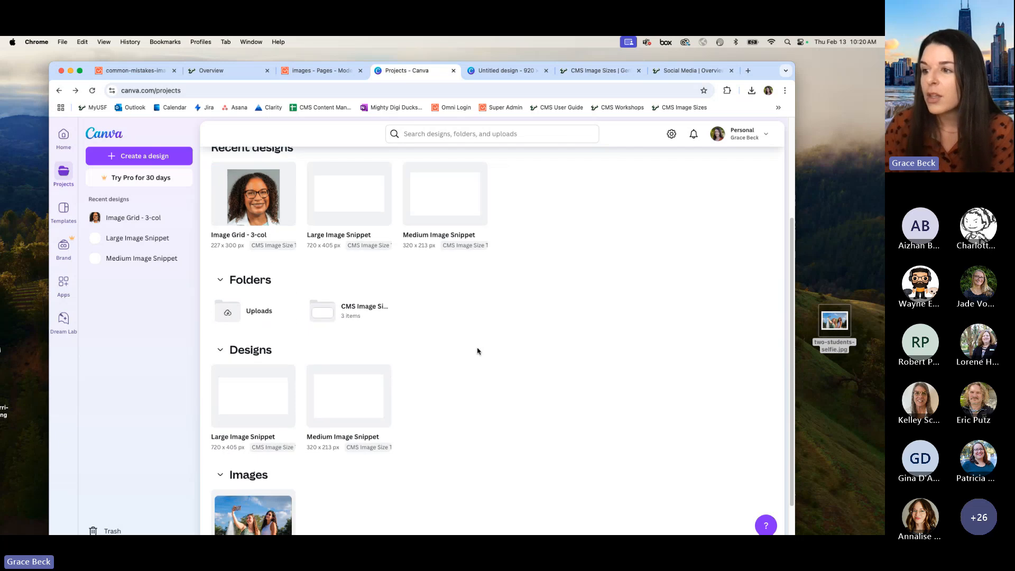
{"action": "left_click", "coordinate": [271, 404]}
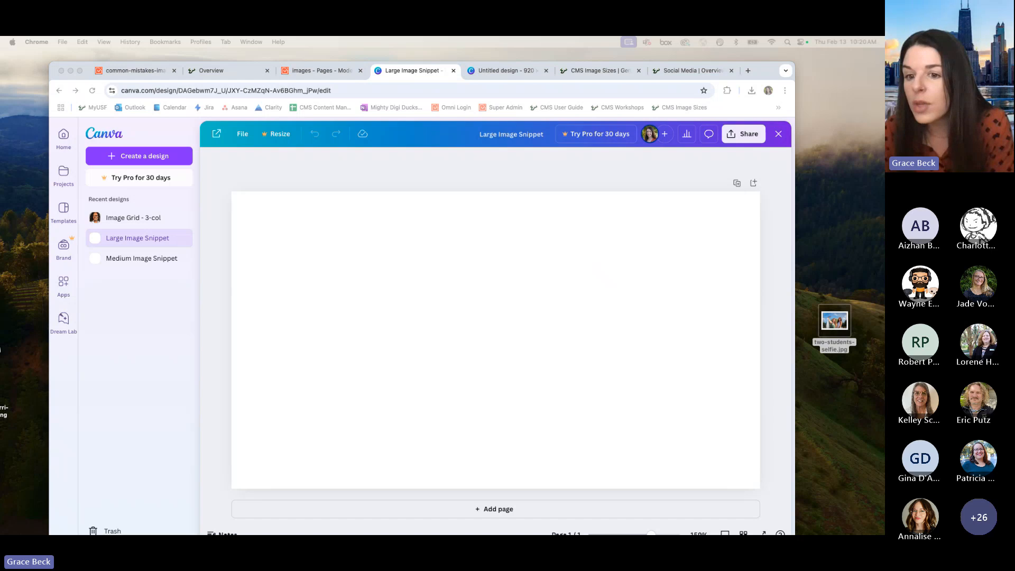
Step: Add the group photo with the $1,000,000 check from the desktop, scale it to the canvas width, and shift it up to frame the people
{"action": "left_click_drag", "start_coordinate": [18, 299], "coordinate": [410, 272]}
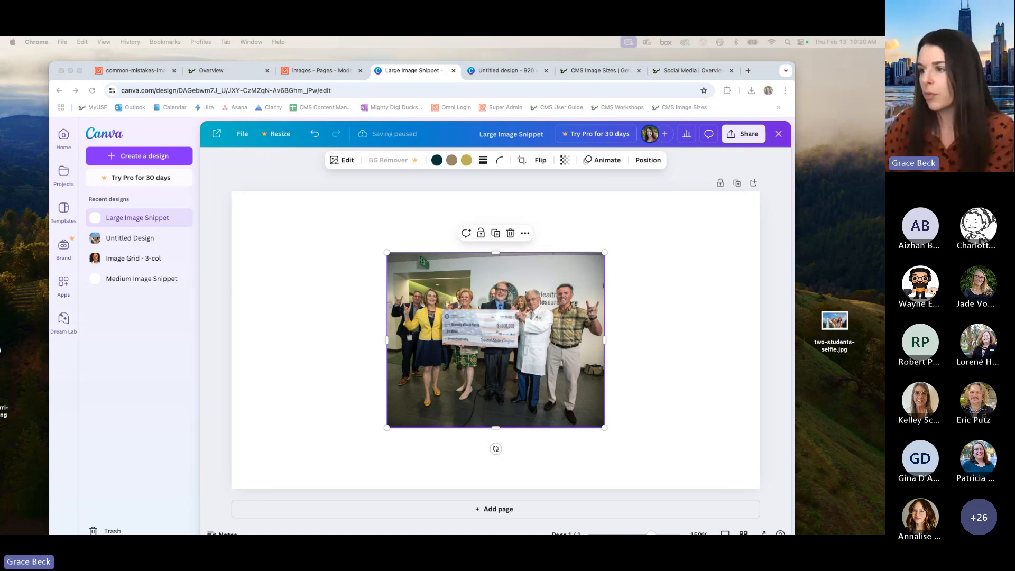
{"action": "left_click", "coordinate": [475, 296]}
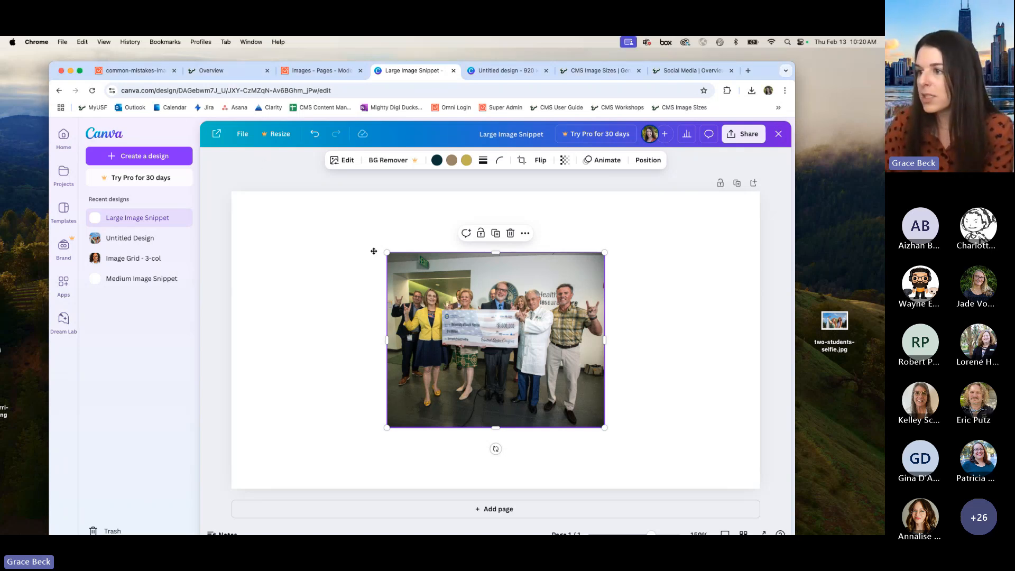
{"action": "left_click_drag", "start_coordinate": [463, 282], "coordinate": [250, 219]}
{"action": "left_click_drag", "start_coordinate": [392, 372], "coordinate": [770, 512]}
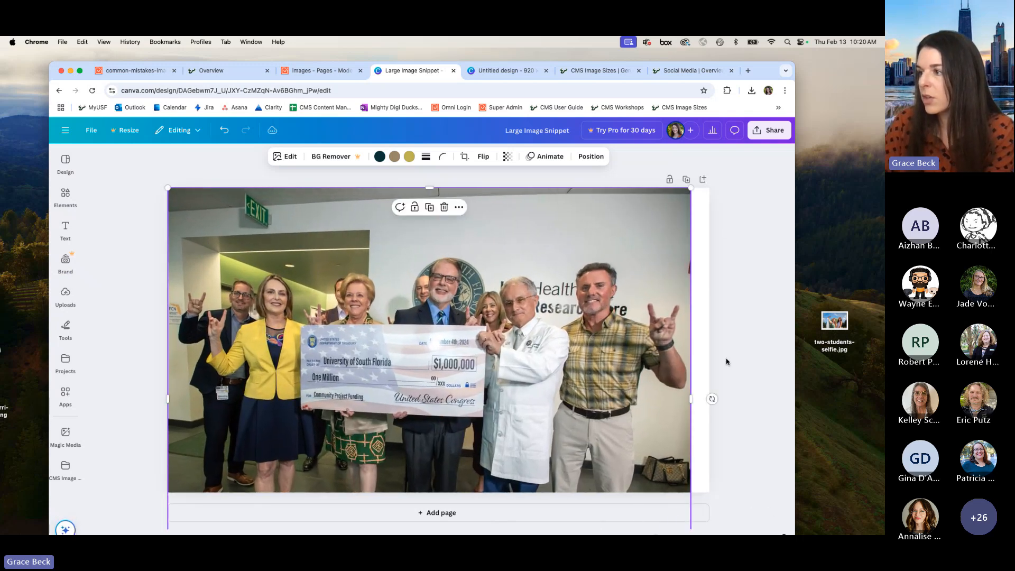
{"action": "scroll", "coordinate": [723, 385], "scroll_direction": "down", "scroll_amount": 3}
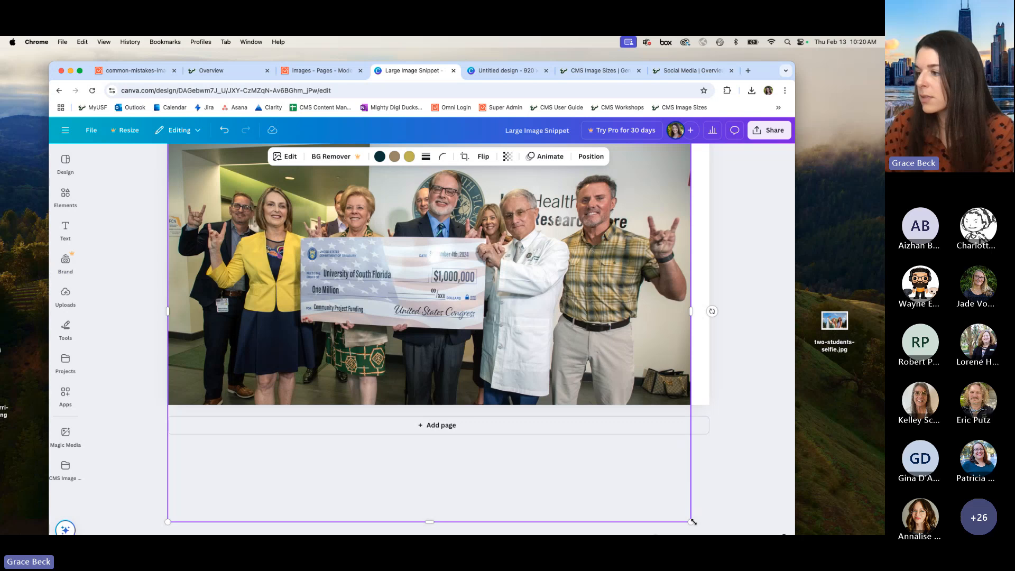
{"action": "left_click_drag", "start_coordinate": [693, 522], "coordinate": [709, 530]}
{"action": "scroll", "coordinate": [710, 494], "scroll_direction": "up", "scroll_amount": 3}
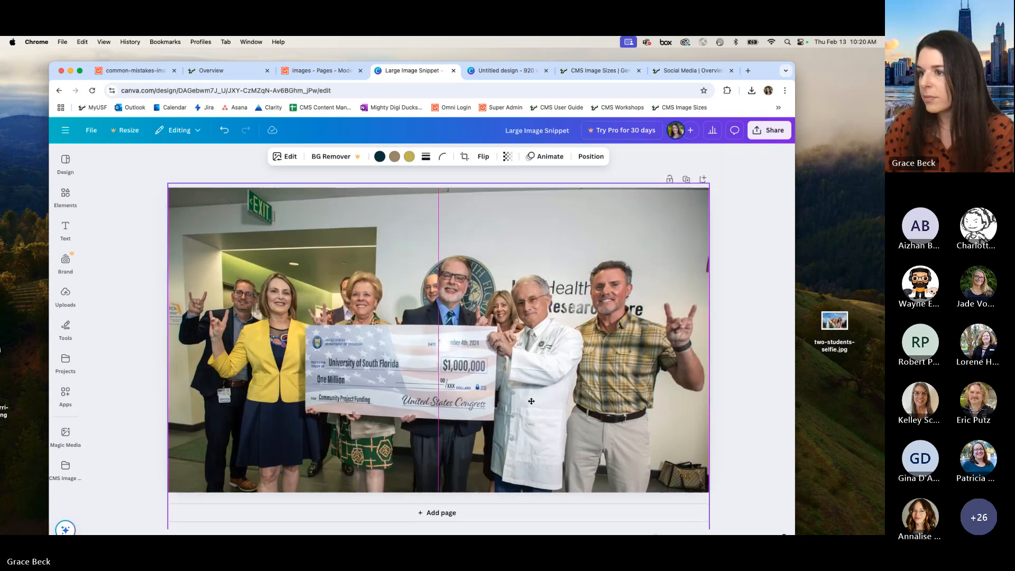
{"action": "left_click_drag", "start_coordinate": [531, 402], "coordinate": [536, 360]}
{"action": "left_click", "coordinate": [744, 268]}
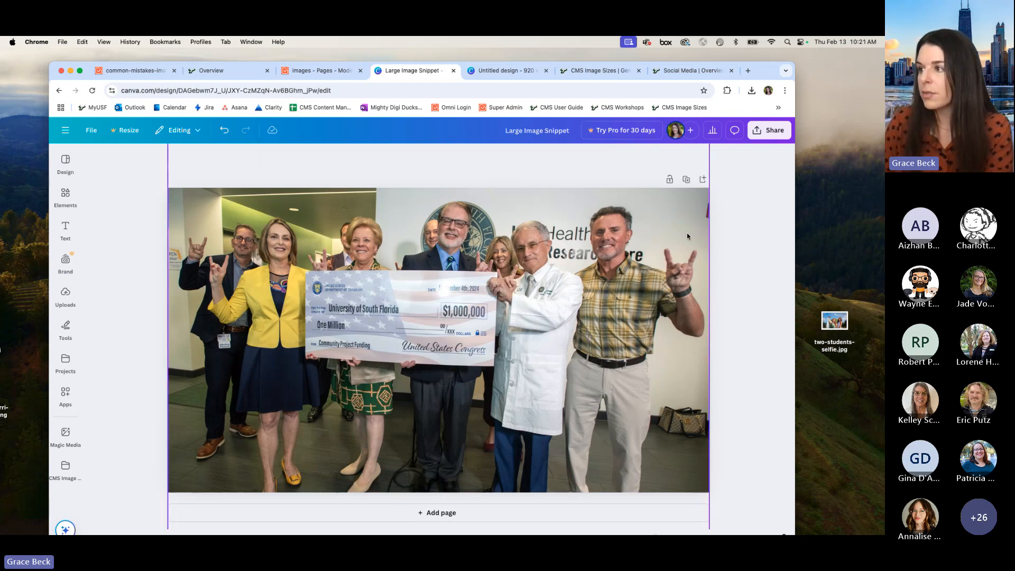
Step: Download the Large Image Snippet design as a PNG and place the downloaded file on the desktop
{"action": "left_click", "coordinate": [781, 131]}
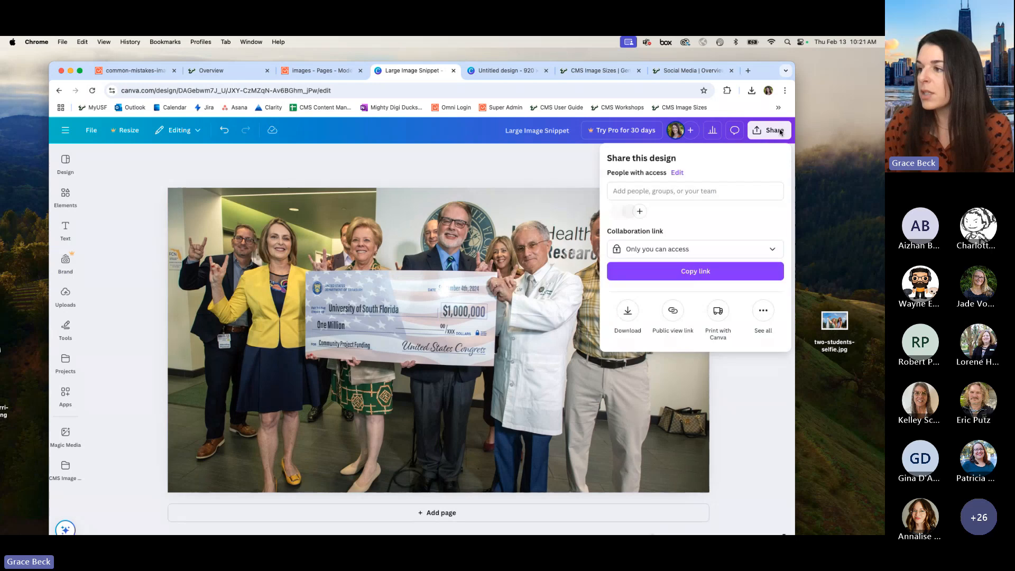
{"action": "left_click", "coordinate": [628, 312]}
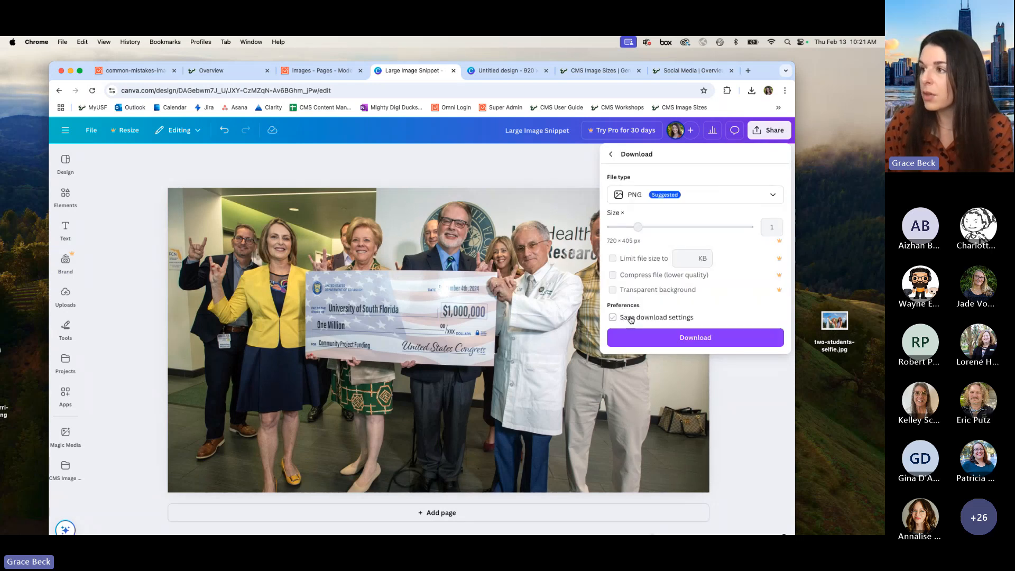
{"action": "left_click", "coordinate": [687, 340]}
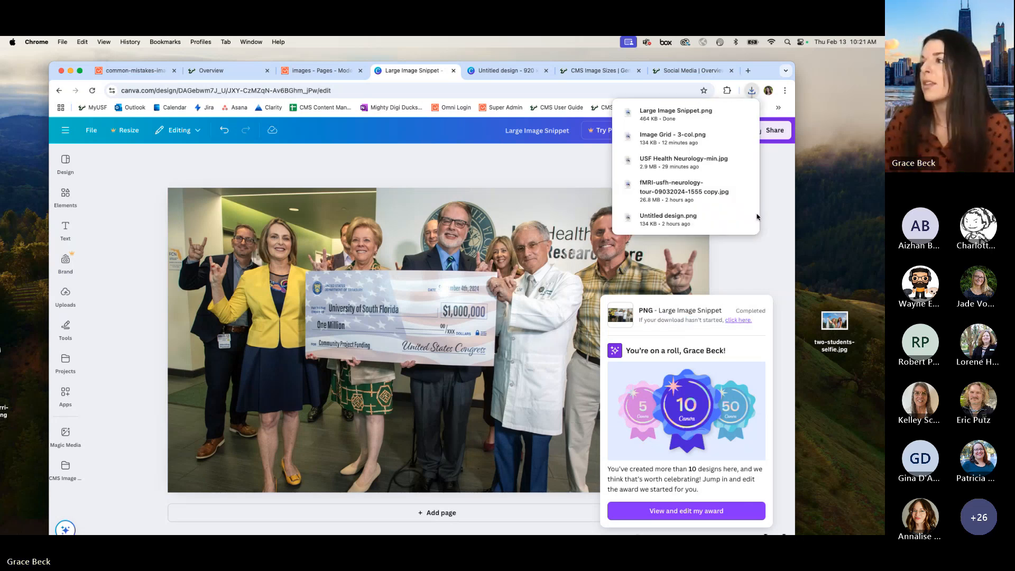
{"action": "left_click_drag", "start_coordinate": [794, 116], "coordinate": [852, 186]}
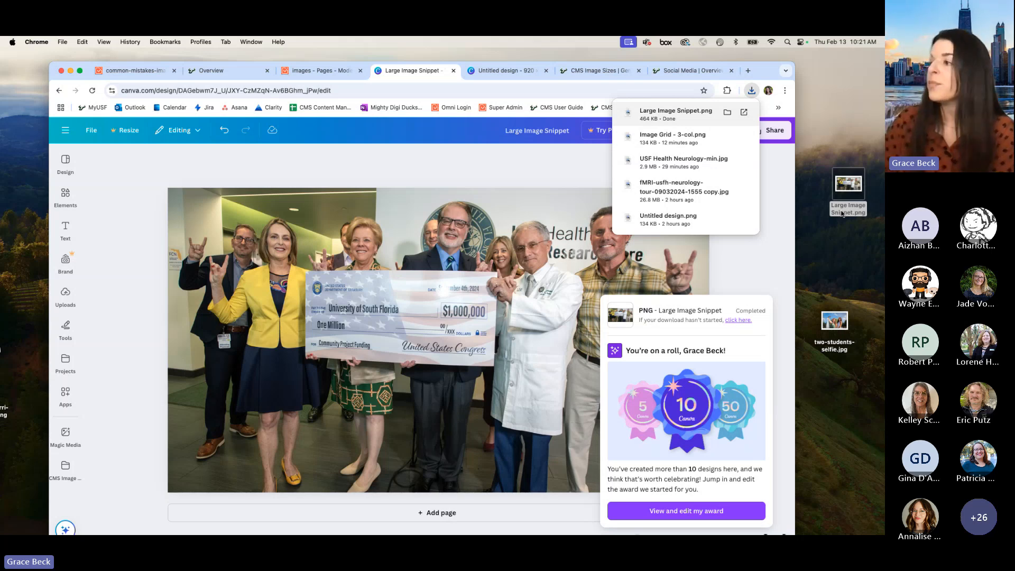
Step: Go back to the Projects overview and move the uploaded two-students-selfie.jpg to the trash
{"action": "left_click", "coordinate": [563, 168]}
{"action": "left_click", "coordinate": [59, 91]}
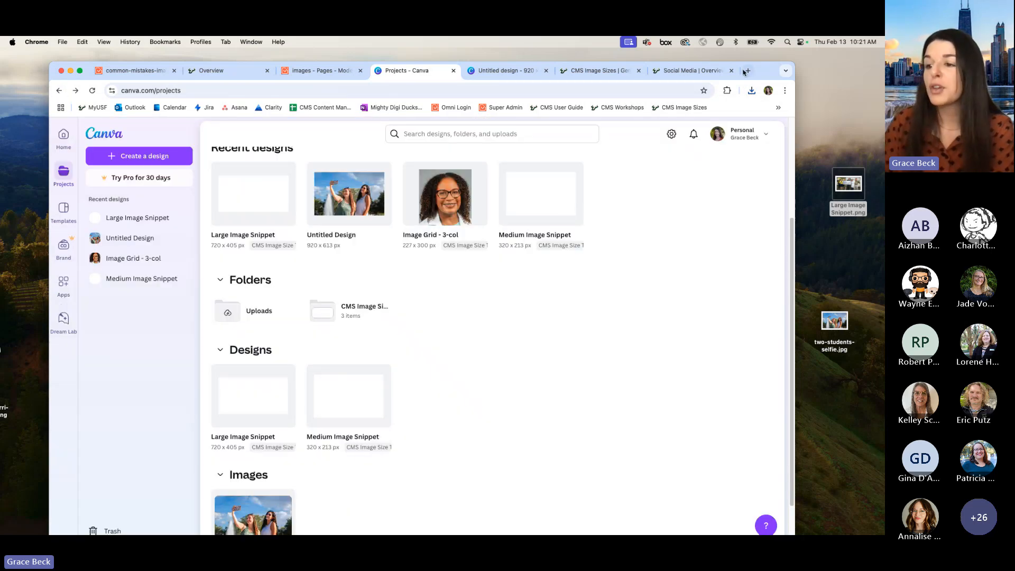
{"action": "scroll", "coordinate": [320, 444], "scroll_direction": "down", "scroll_amount": 2}
{"action": "left_click", "coordinate": [283, 441]}
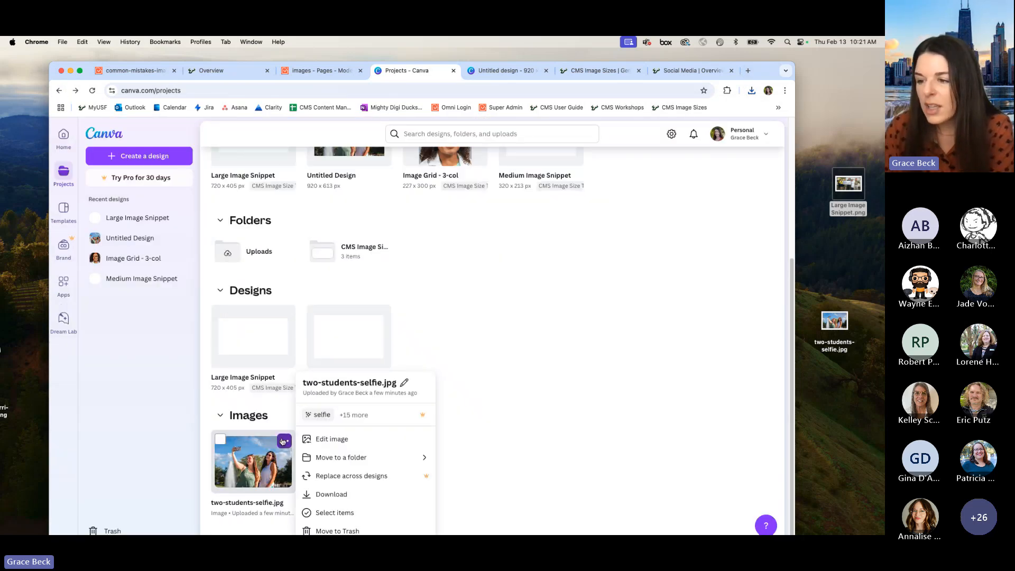
{"action": "left_click", "coordinate": [334, 530]}
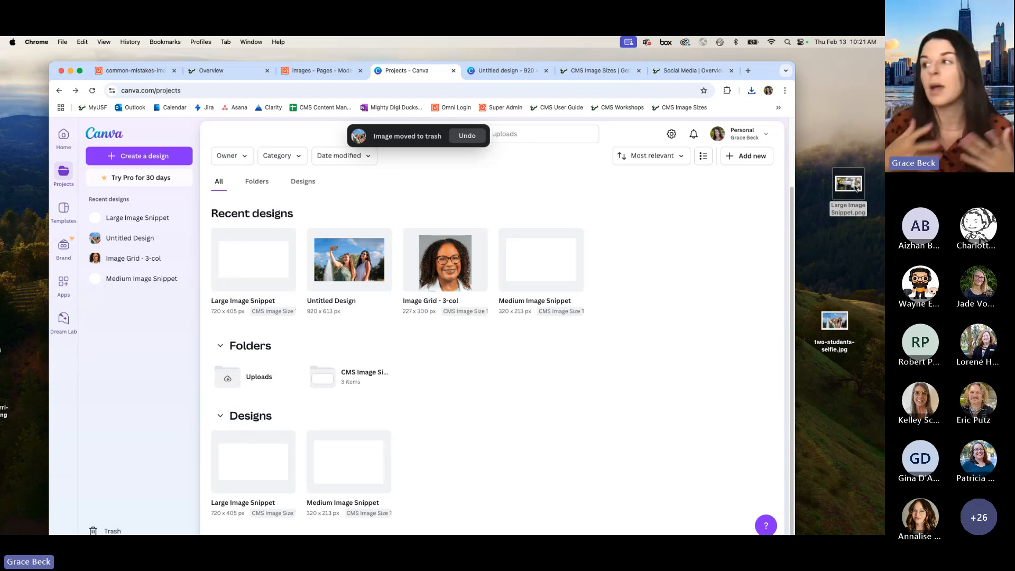
Step: Rename the desktop file Large Image Snippet.png as Large Image Template.png
{"action": "left_click", "coordinate": [843, 211]}
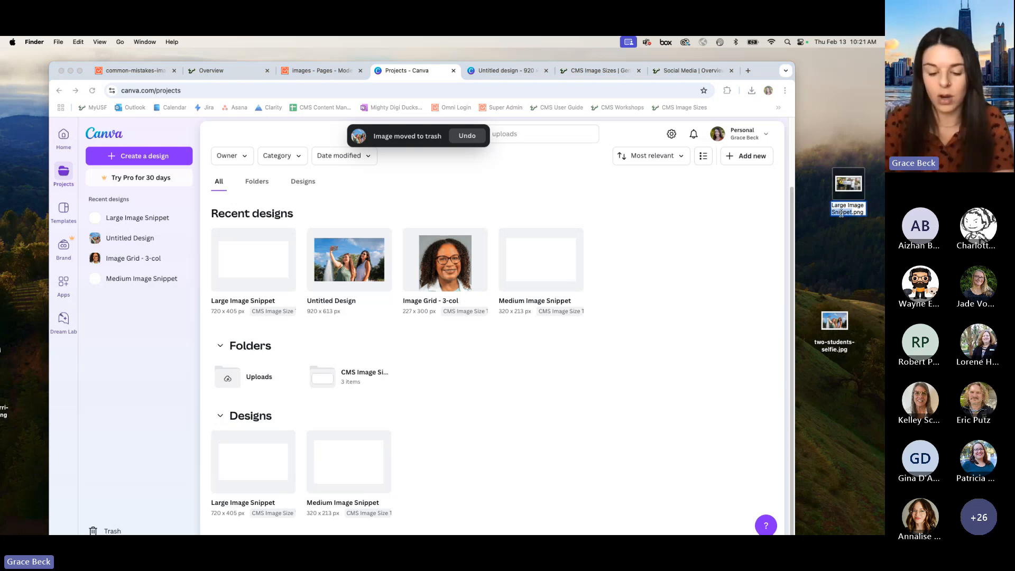
{"action": "double_click", "coordinate": [842, 212]}
{"action": "type", "text": "Template"}
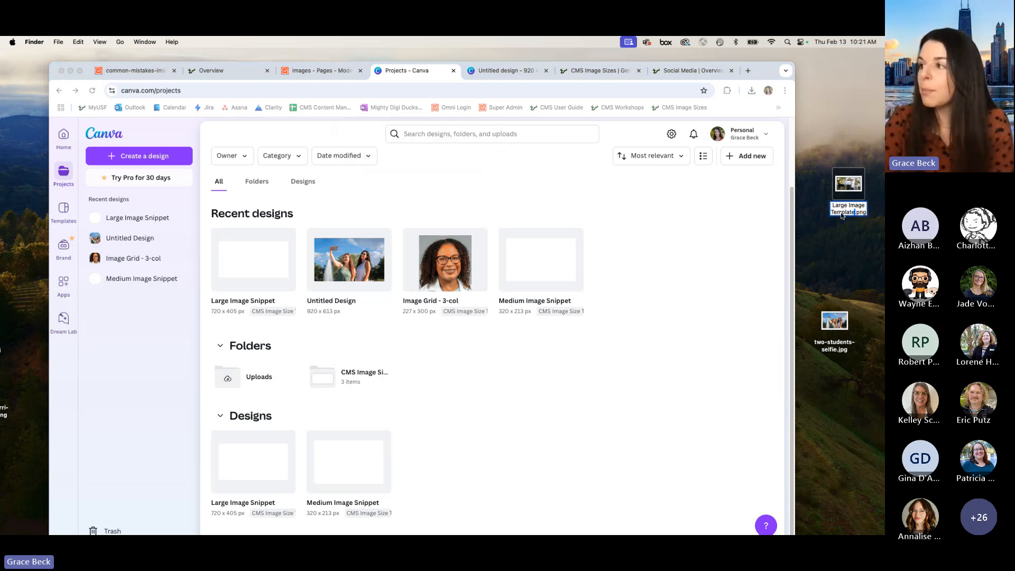
{"action": "key", "text": "Return"}
Step: Upload Large Image Template.png from the desktop to the Canva projects and use it in a new design
{"action": "left_click_drag", "start_coordinate": [845, 212], "coordinate": [447, 424]}
{"action": "scroll", "coordinate": [448, 425], "scroll_direction": "down", "scroll_amount": 3}
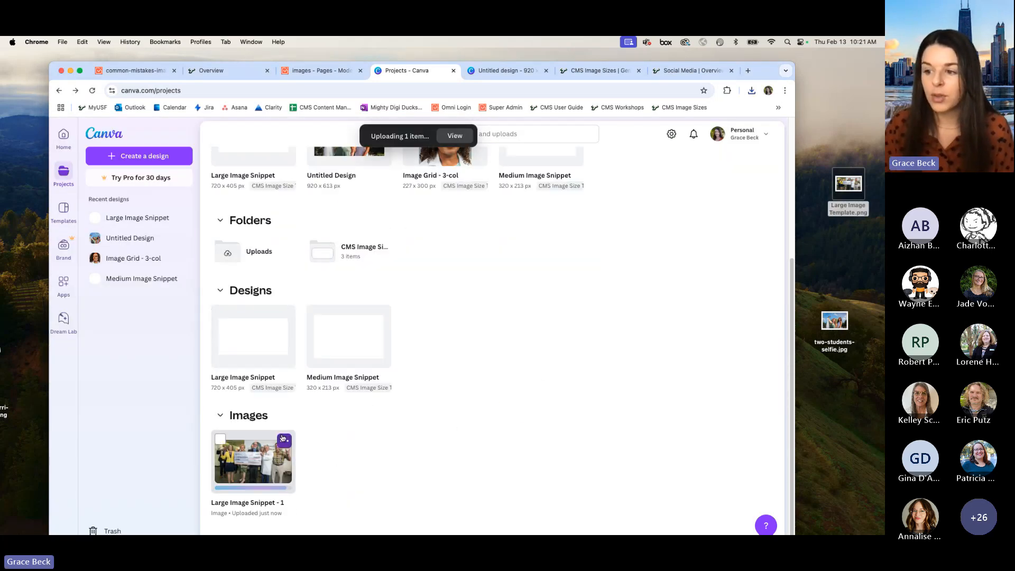
{"action": "left_click", "coordinate": [255, 437]}
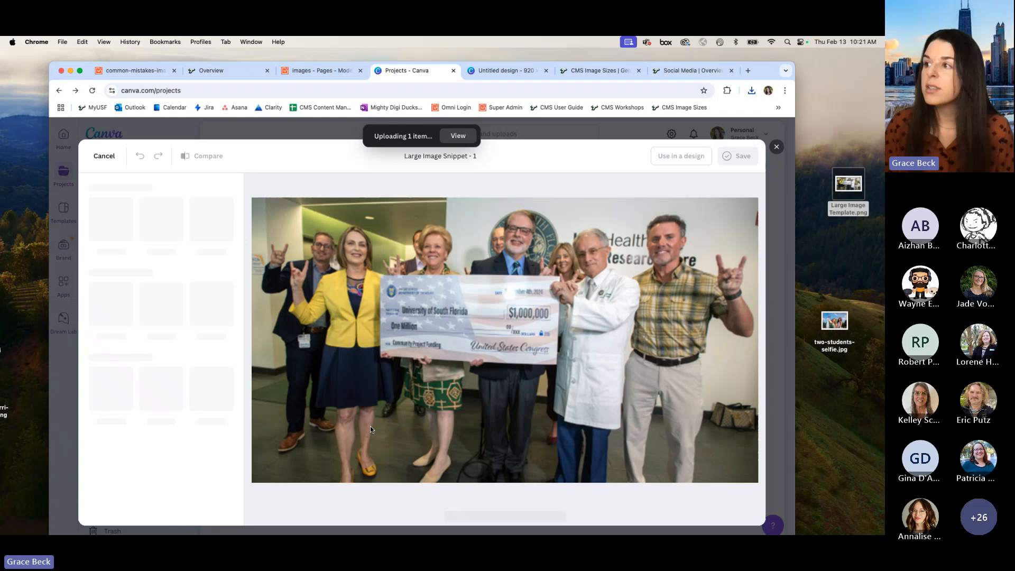
{"action": "left_click", "coordinate": [665, 159]}
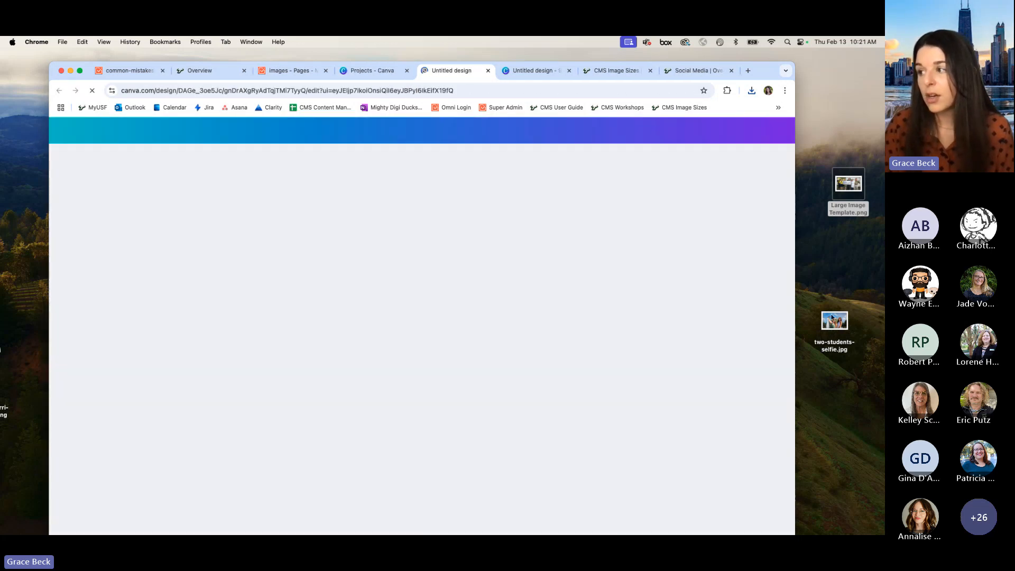
Step: Shift the selfie file slightly on the desktop and delete the check photo from the new 720 × 405 px design
{"action": "mouse_move", "coordinate": [823, 312]}
{"action": "left_mouse_down"}
{"action": "mouse_move", "coordinate": [844, 305]}
{"action": "mouse_move", "coordinate": [835, 305]}
{"action": "left_mouse_up"}
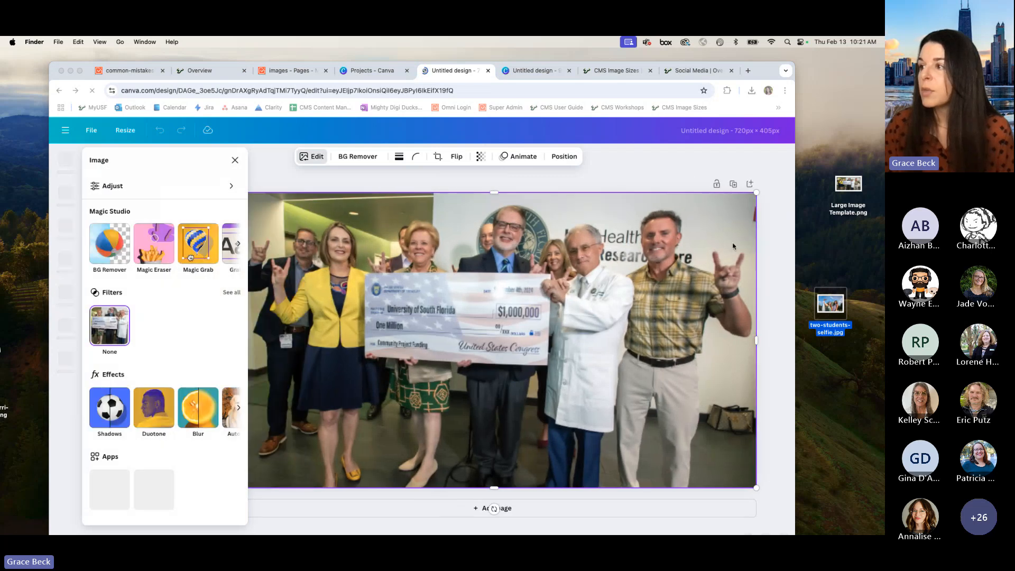
{"action": "left_click", "coordinate": [639, 167]}
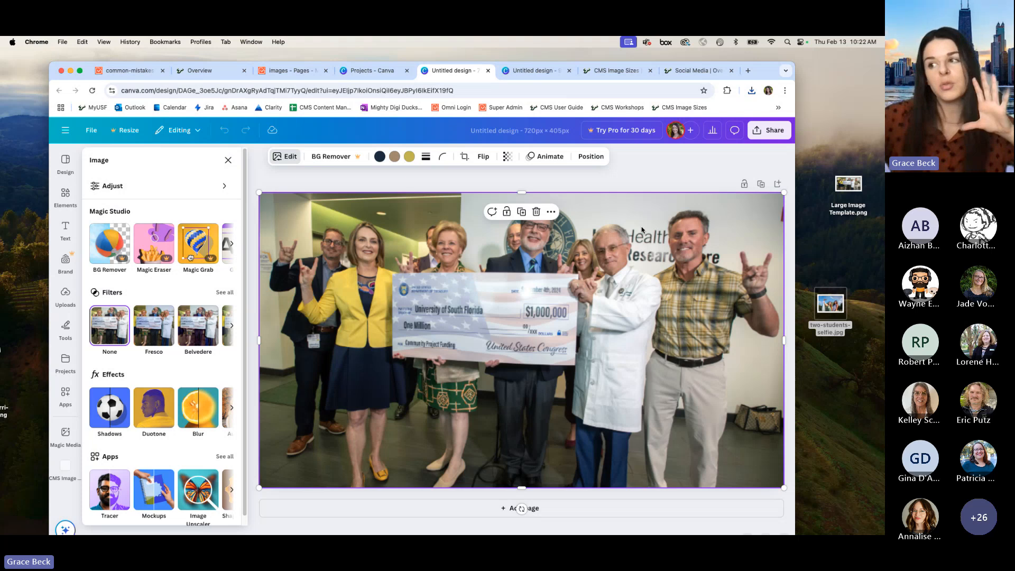
{"action": "left_click", "coordinate": [537, 212]}
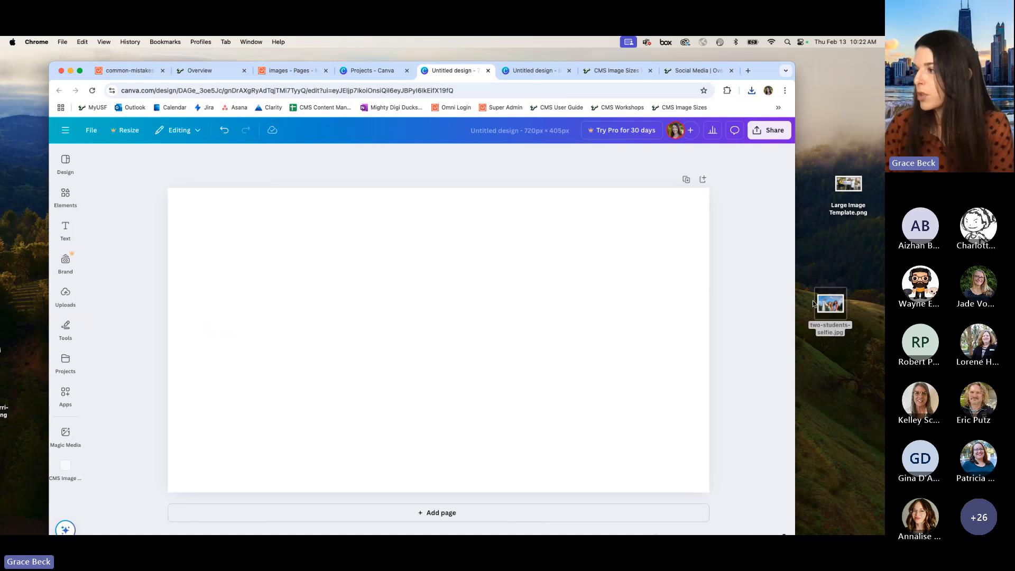
Step: Place two-students-selfie.jpg on the blank canvas, scale it to the full canvas width, and move it up to frame both students
{"action": "left_click_drag", "start_coordinate": [839, 306], "coordinate": [482, 288]}
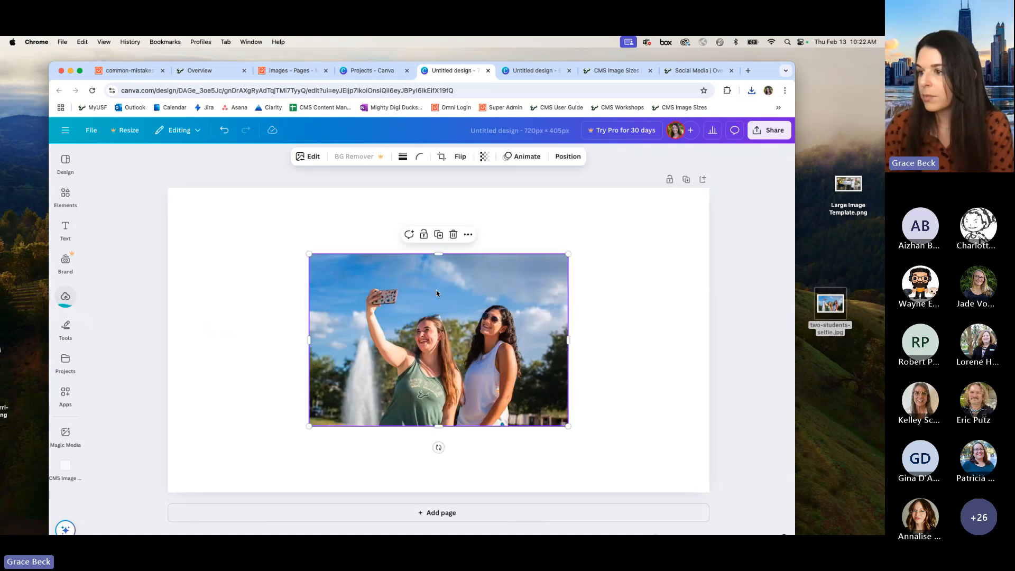
{"action": "left_click_drag", "start_coordinate": [349, 257], "coordinate": [207, 191]}
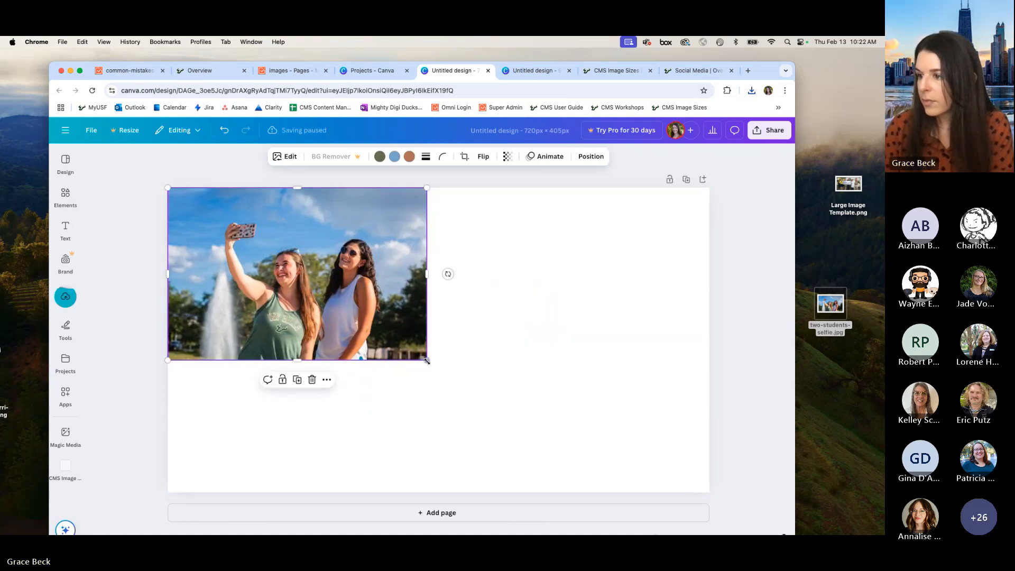
{"action": "left_click_drag", "start_coordinate": [426, 358], "coordinate": [735, 484]}
{"action": "left_click_drag", "start_coordinate": [466, 413], "coordinate": [466, 358]}
{"action": "left_click", "coordinate": [738, 268]}
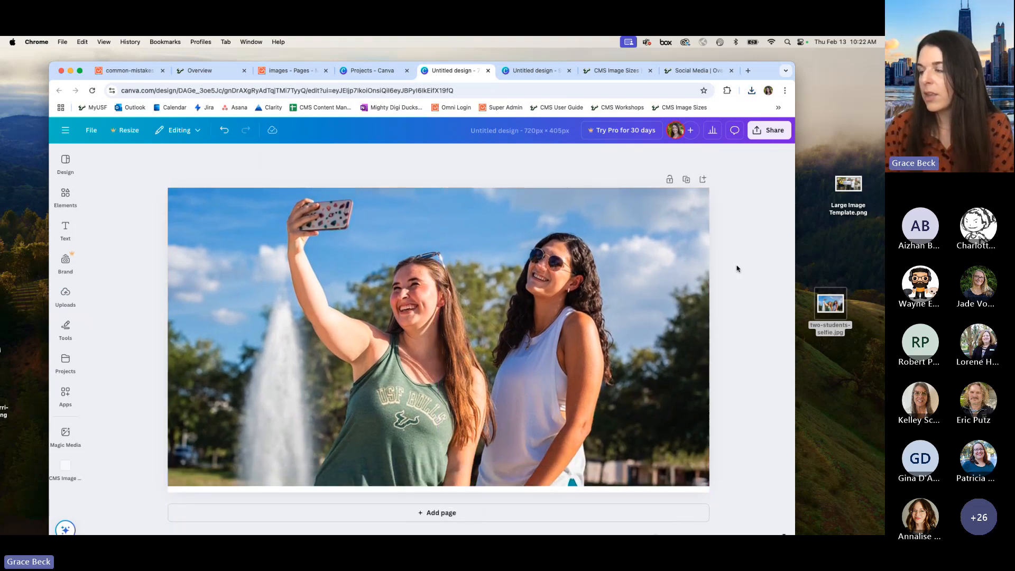
Step: Download the selfie design as a PNG and place the downloaded file on the desktop
{"action": "left_click", "coordinate": [771, 130]}
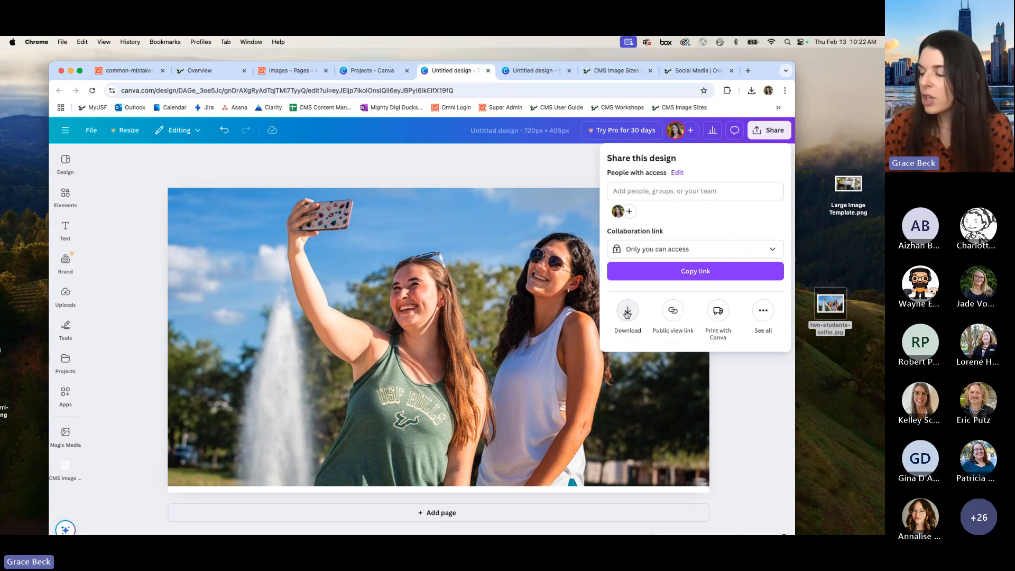
{"action": "left_click", "coordinate": [628, 312]}
{"action": "left_click", "coordinate": [732, 339]}
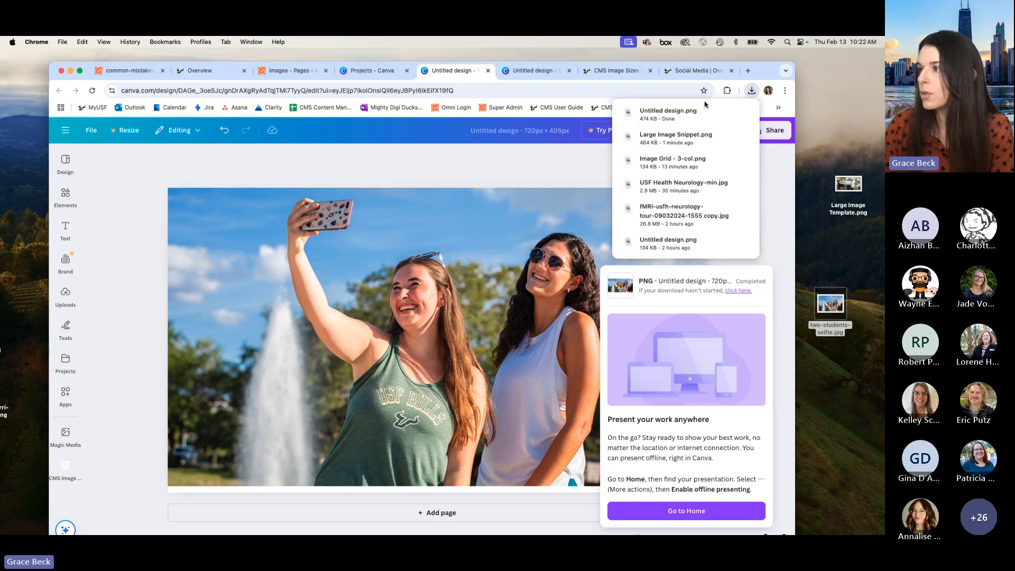
{"action": "left_click_drag", "start_coordinate": [704, 112], "coordinate": [850, 244]}
Step: Rename the downloaded Untitled design.png on the desktop to social-media-selfie
{"action": "left_click_drag", "start_coordinate": [827, 419], "coordinate": [843, 342]}
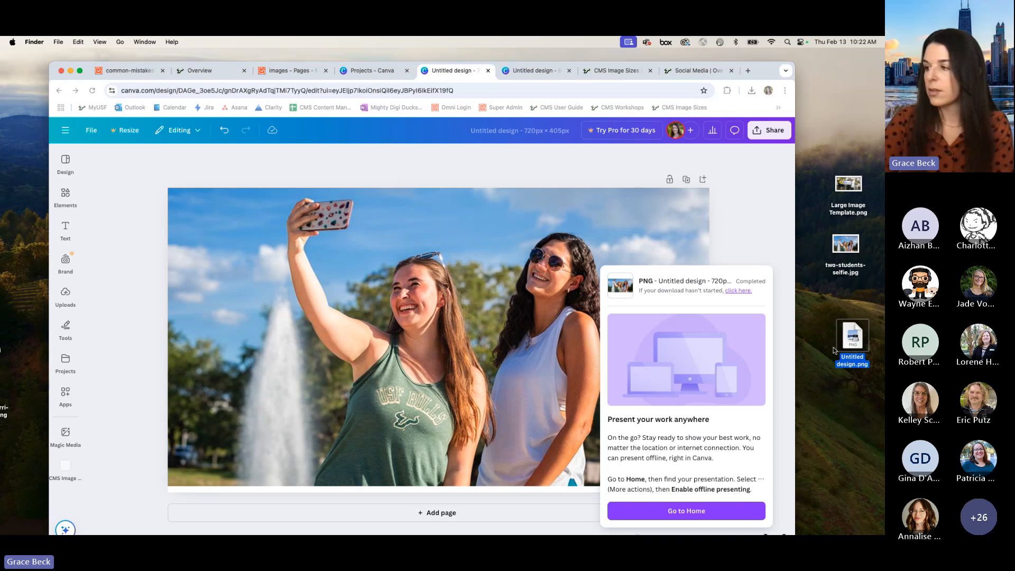
{"action": "key", "text": "Return"}
{"action": "type", "text": "social"}
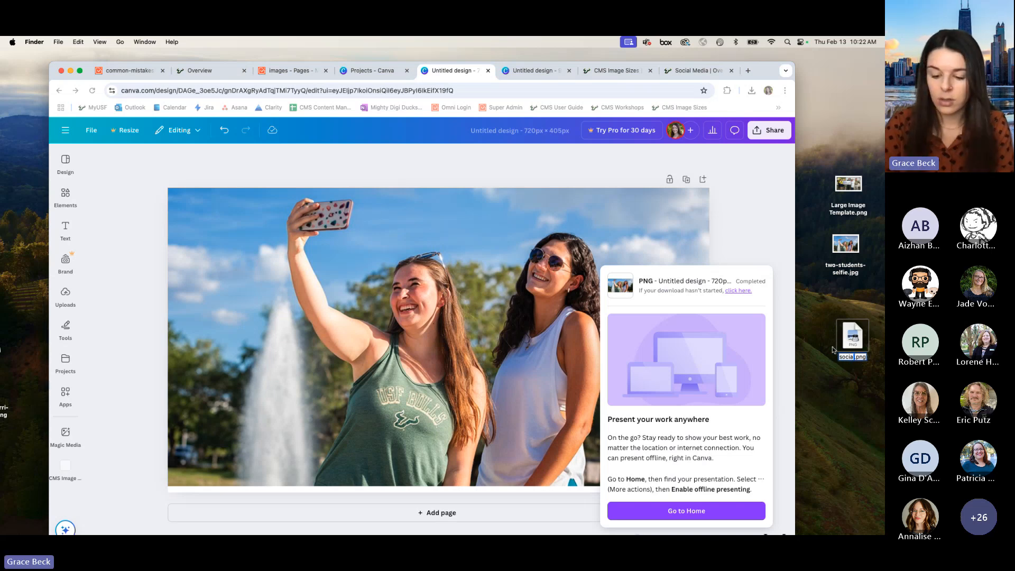
{"action": "type", "text": "-media-se"}
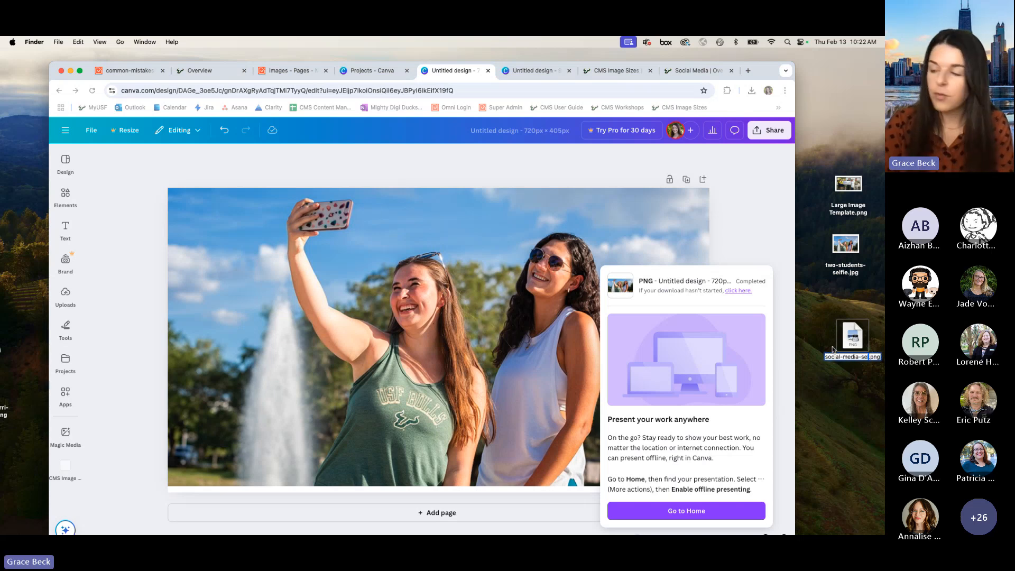
{"action": "type", "text": "lfie"}
{"action": "key", "text": "Return"}
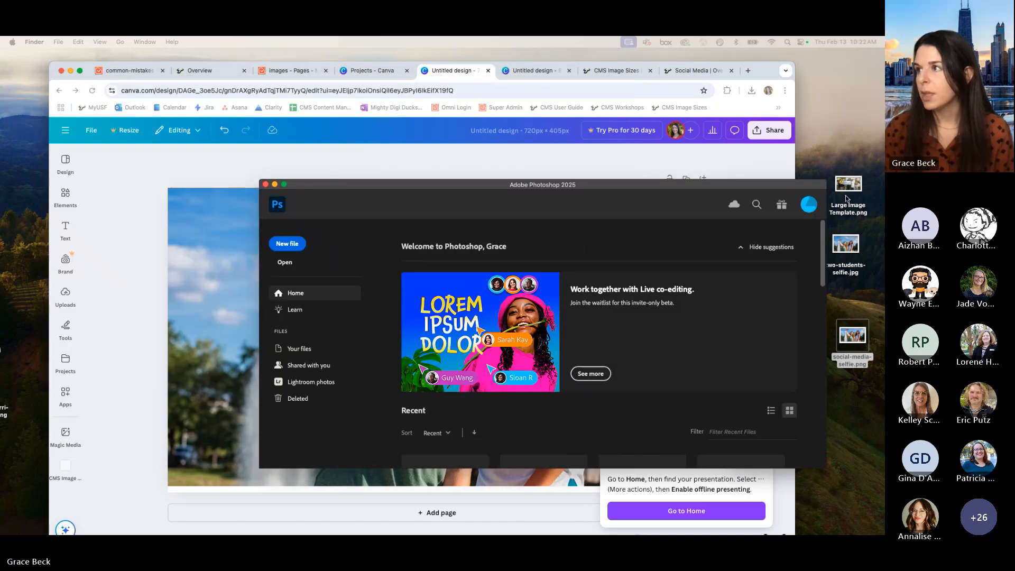
Step: Show the CMS Image Sizes page in the browser and bring the Photoshop window over it
{"action": "left_click", "coordinate": [771, 79]}
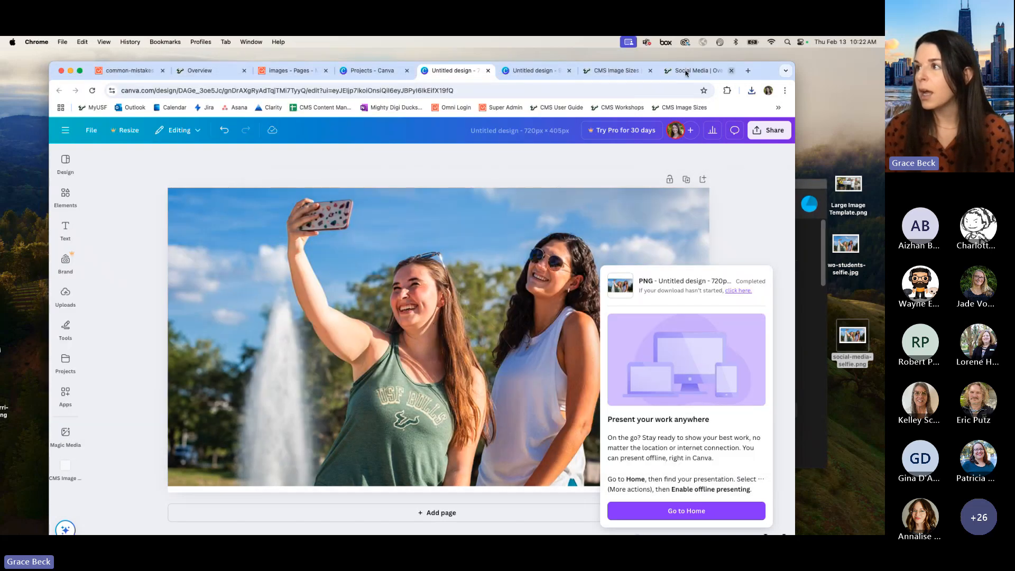
{"action": "left_click_drag", "start_coordinate": [771, 79], "coordinate": [765, 72]}
{"action": "left_click", "coordinate": [609, 68]}
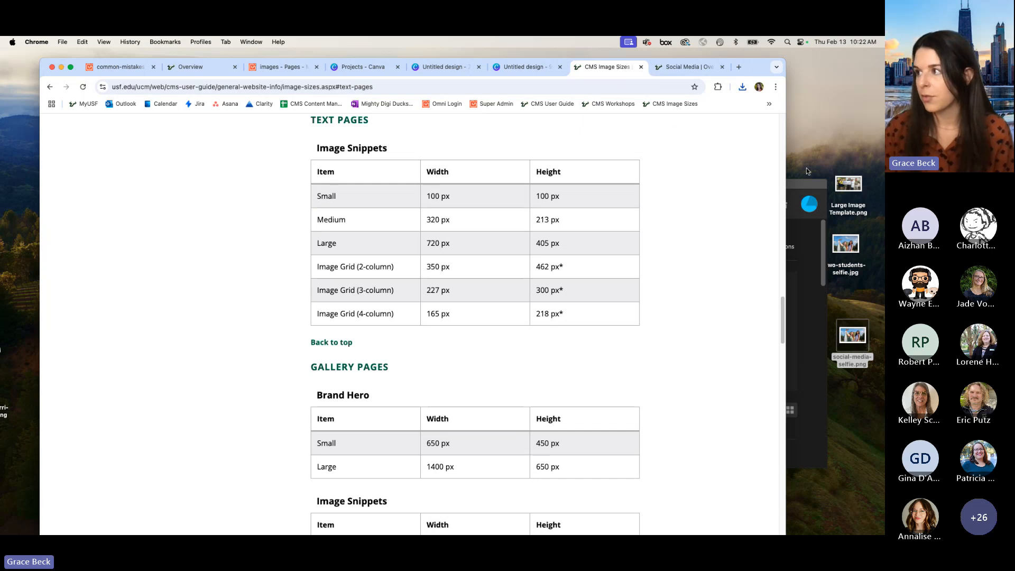
{"action": "left_click_drag", "start_coordinate": [805, 188], "coordinate": [789, 81]}
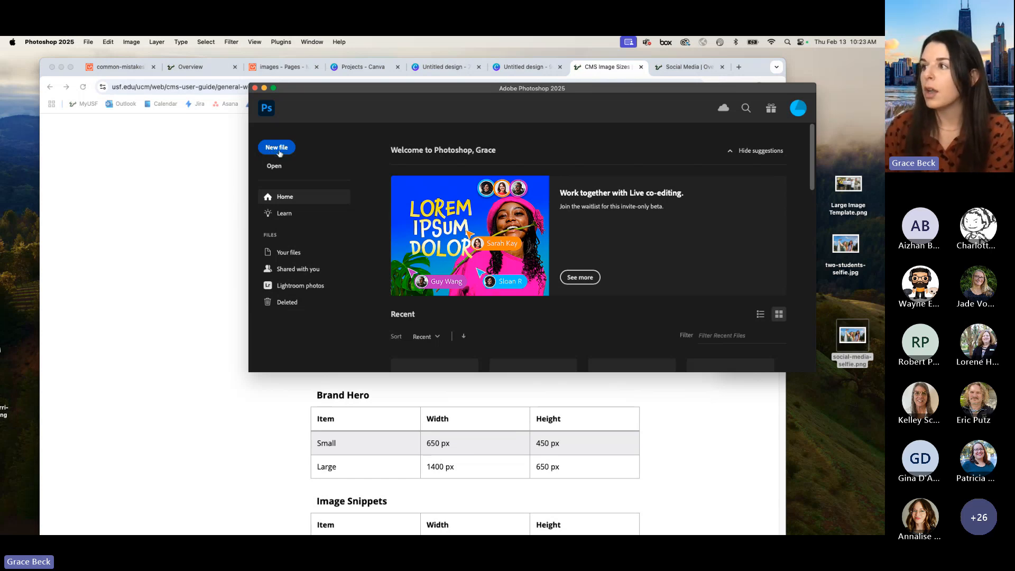
Step: Create a new Photoshop document 720 pixels wide and 405 pixels high, following the large image snippet size
{"action": "left_click", "coordinate": [276, 150]}
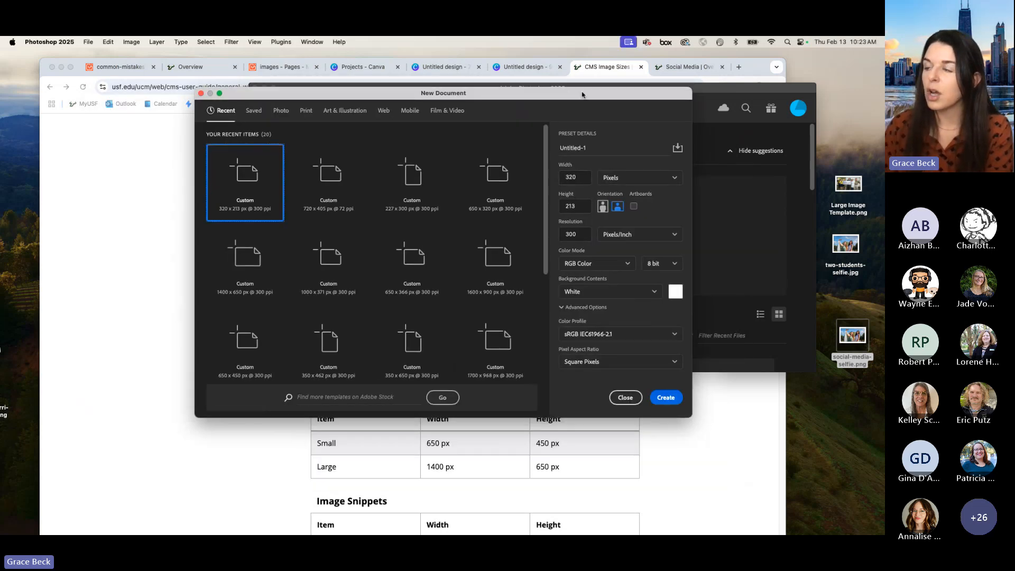
{"action": "left_click_drag", "start_coordinate": [584, 95], "coordinate": [729, 123]}
{"action": "left_click", "coordinate": [127, 327]}
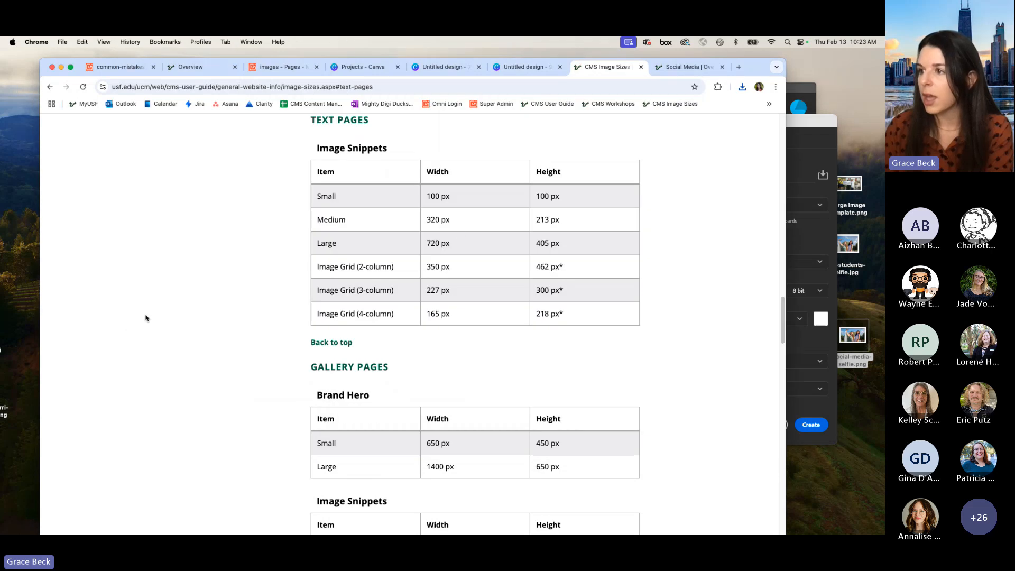
{"action": "left_click", "coordinate": [789, 133]}
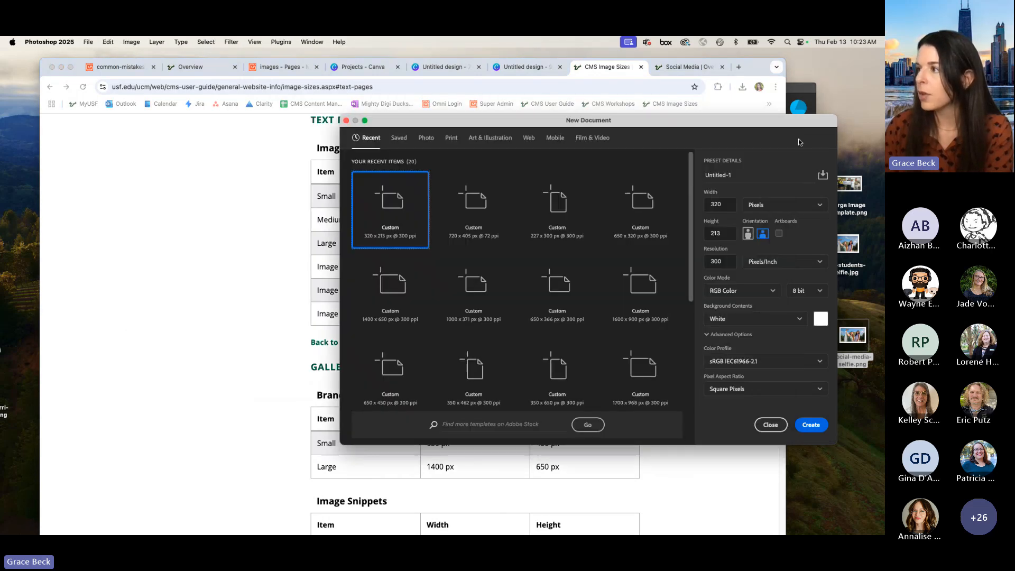
{"action": "left_click", "coordinate": [720, 204]}
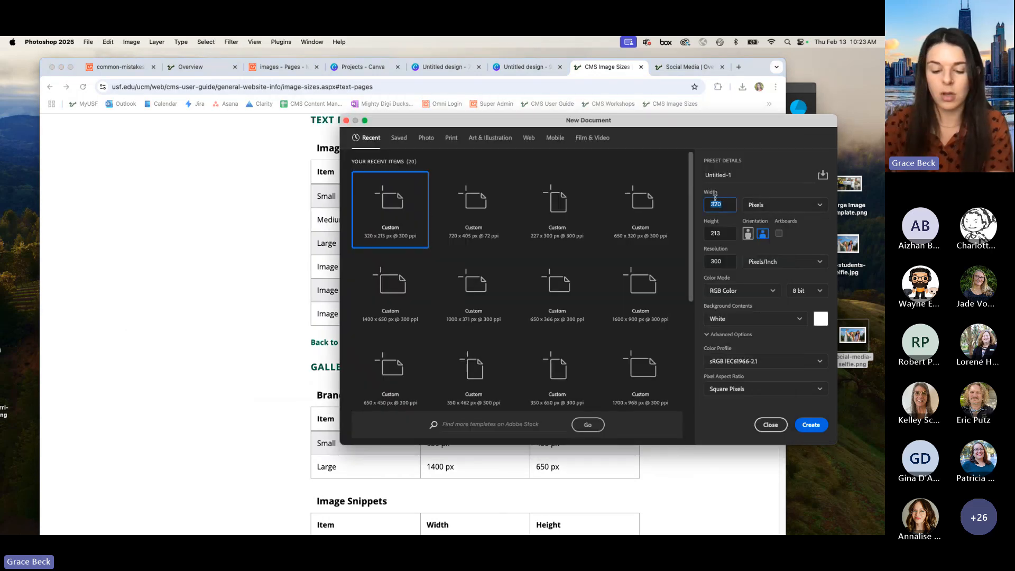
{"action": "type", "text": "7"}
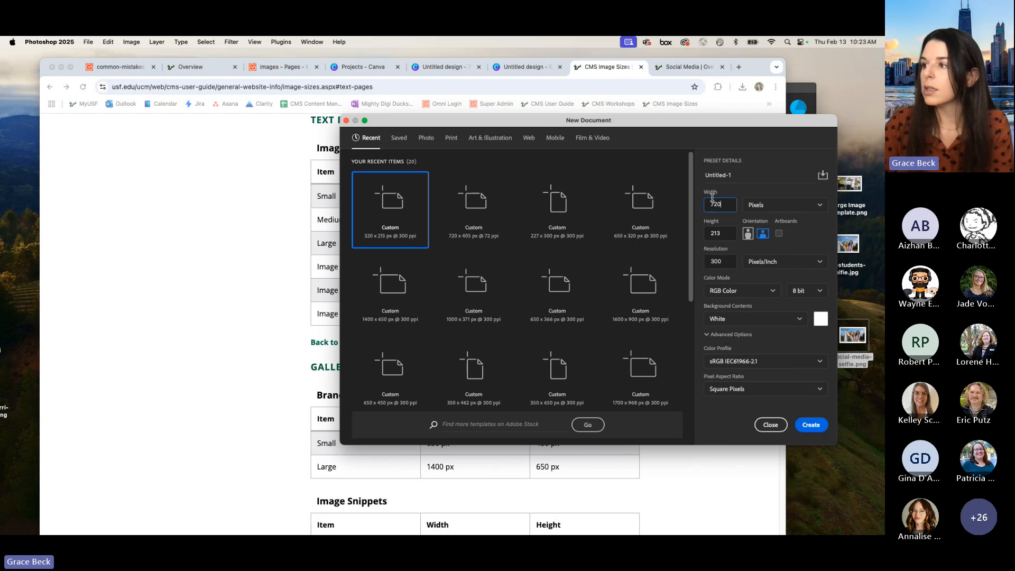
{"action": "left_click", "coordinate": [717, 231]}
{"action": "type", "text": "4"}
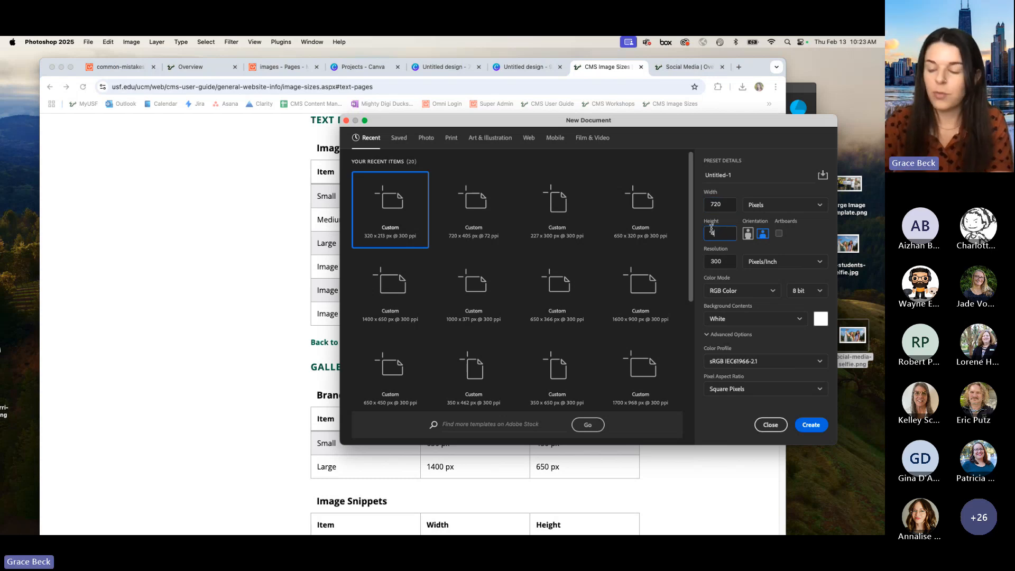
{"action": "type", "text": "05"}
{"action": "left_click", "coordinate": [811, 425]}
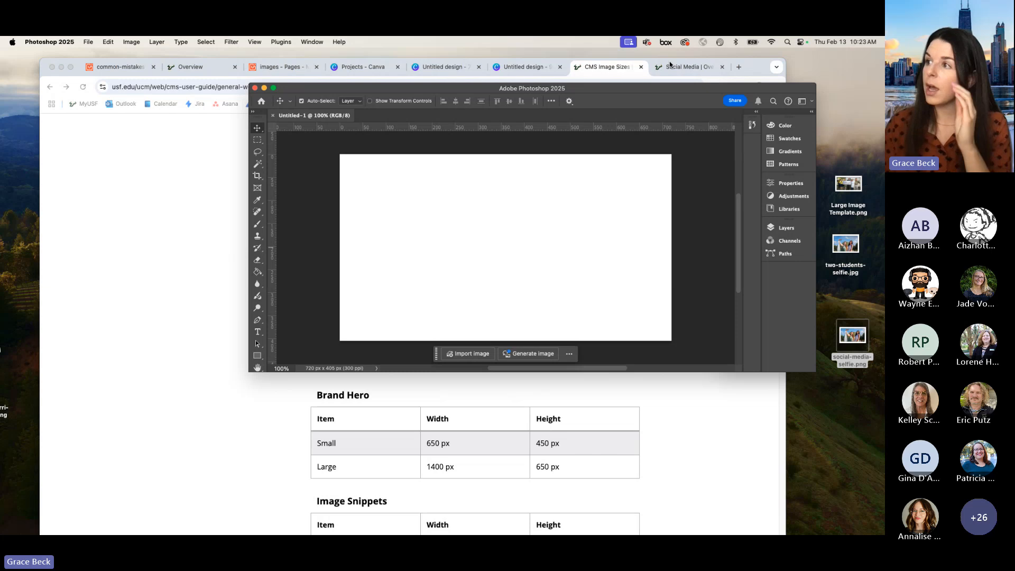
Step: Place two-students-selfie.jpg from the desktop on the blank canvas and align it with the canvas's left edge
{"action": "left_click_drag", "start_coordinate": [624, 88], "coordinate": [508, 98]}
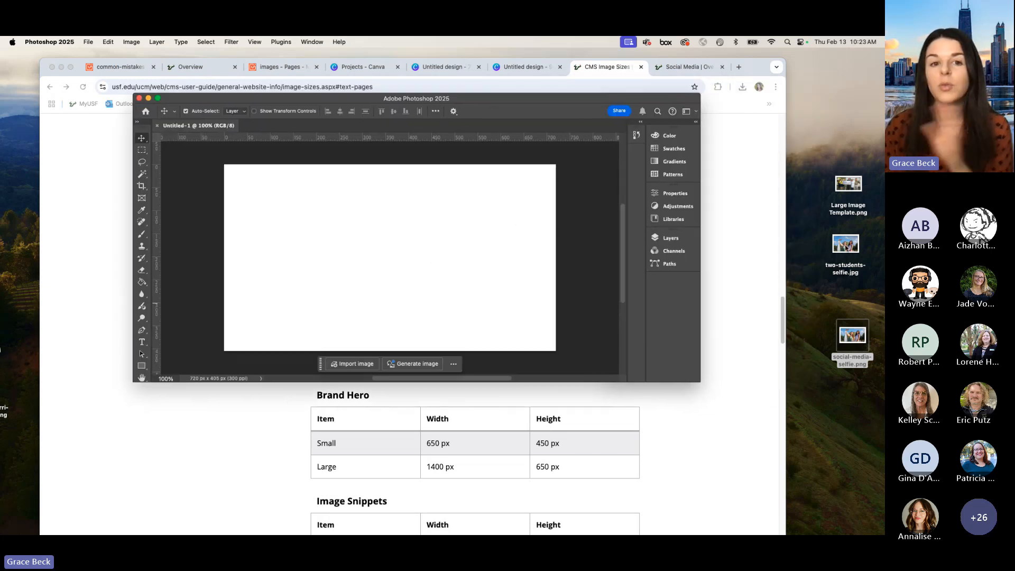
{"action": "left_click", "coordinate": [846, 245]}
{"action": "left_click_drag", "start_coordinate": [419, 227], "coordinate": [327, 213]}
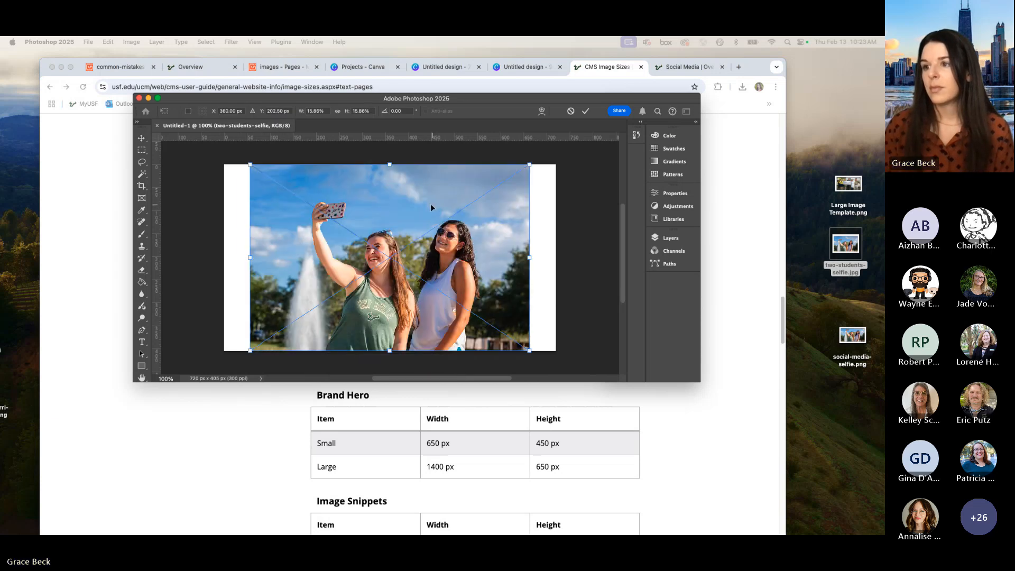
{"action": "left_click_drag", "start_coordinate": [431, 205], "coordinate": [408, 207]}
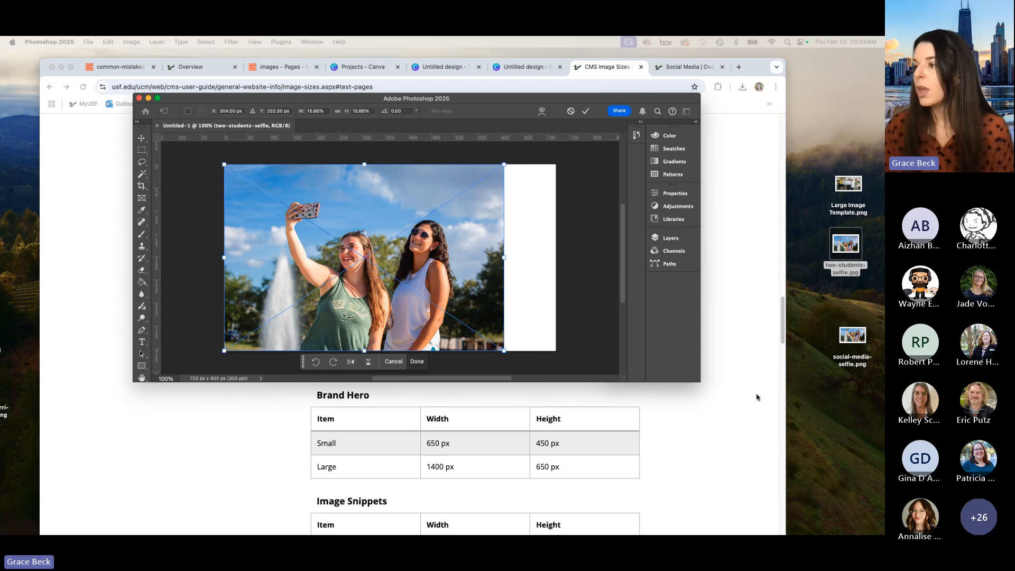
Step: Enlarge the Photoshop window, scale the placed selfie proportionally until it covers the whole canvas, and commit the transform
{"action": "left_click_drag", "start_coordinate": [700, 382], "coordinate": [755, 490]}
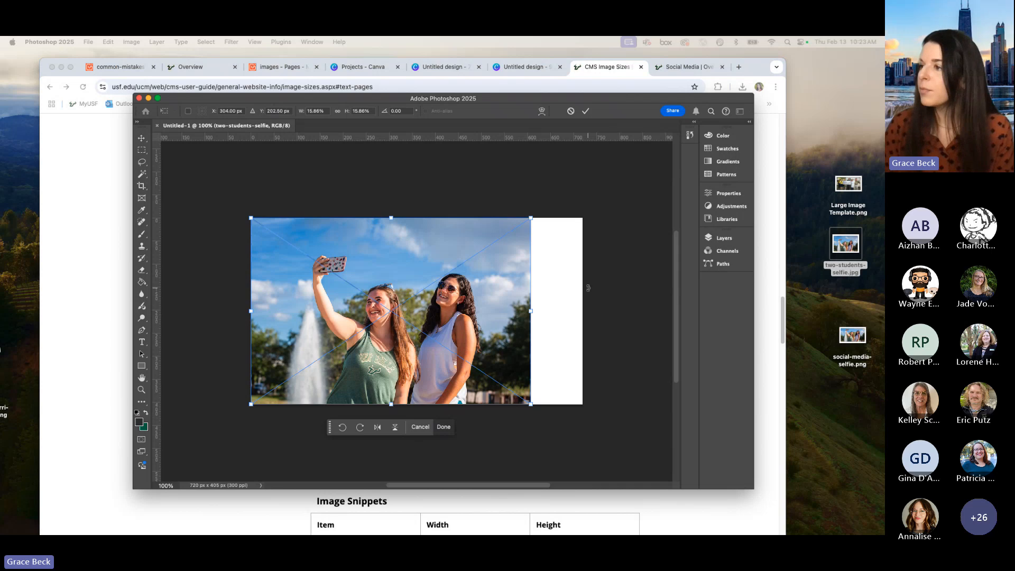
{"action": "left_click_drag", "start_coordinate": [531, 218], "coordinate": [582, 184]}
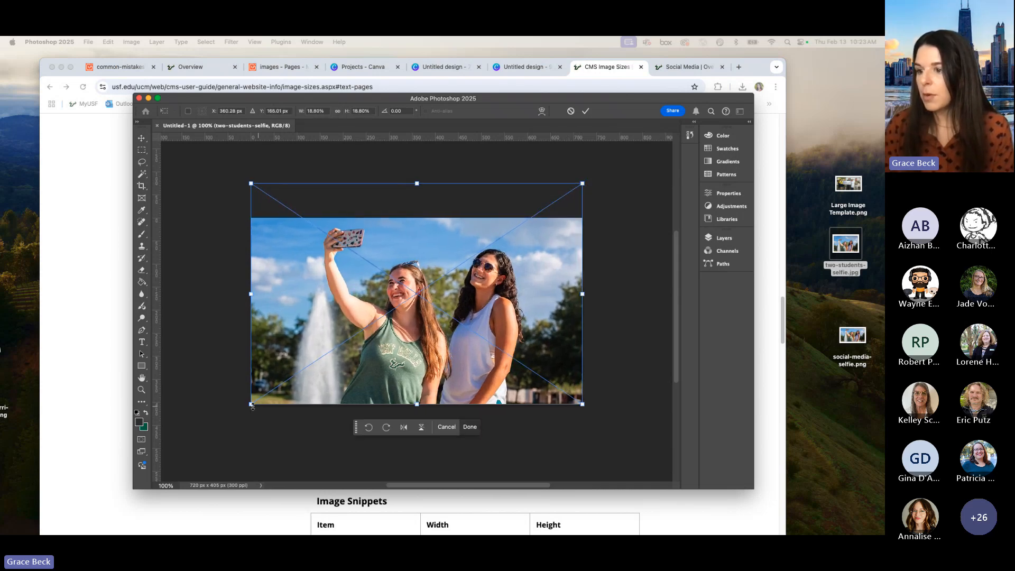
{"action": "left_click_drag", "start_coordinate": [252, 405], "coordinate": [230, 418]}
{"action": "key", "text": "Return"}
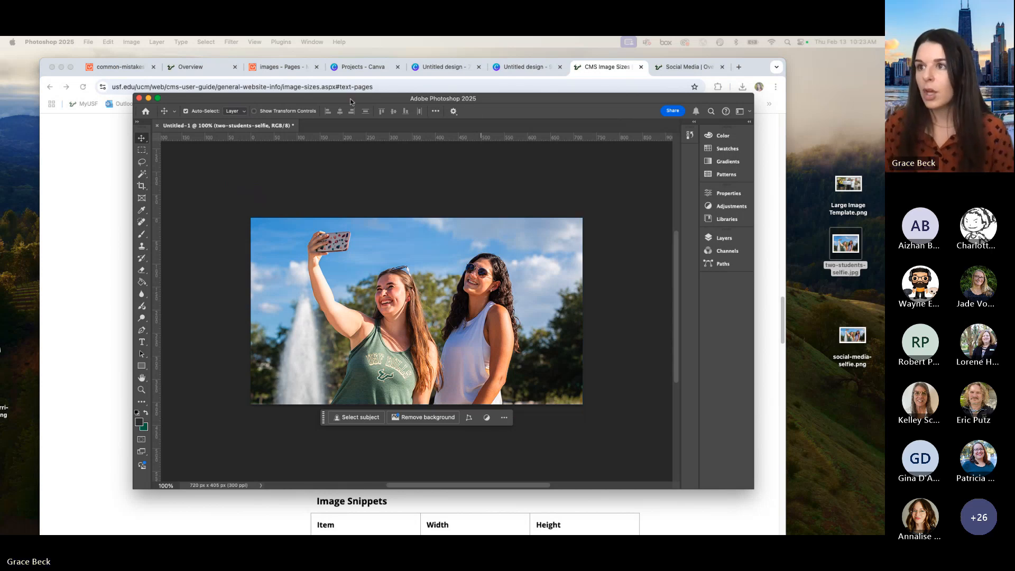
Step: Export the selfie with Save for Web as PNG-24 and save it to the desktop as selfie-two-students.png
{"action": "left_click_drag", "start_coordinate": [350, 99], "coordinate": [338, 103]}
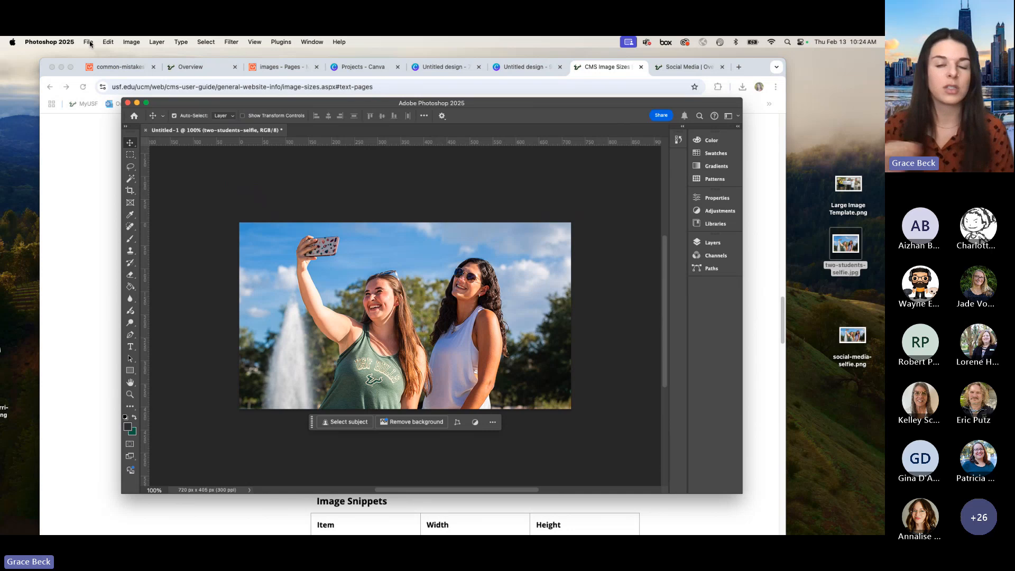
{"action": "left_click", "coordinate": [89, 42]}
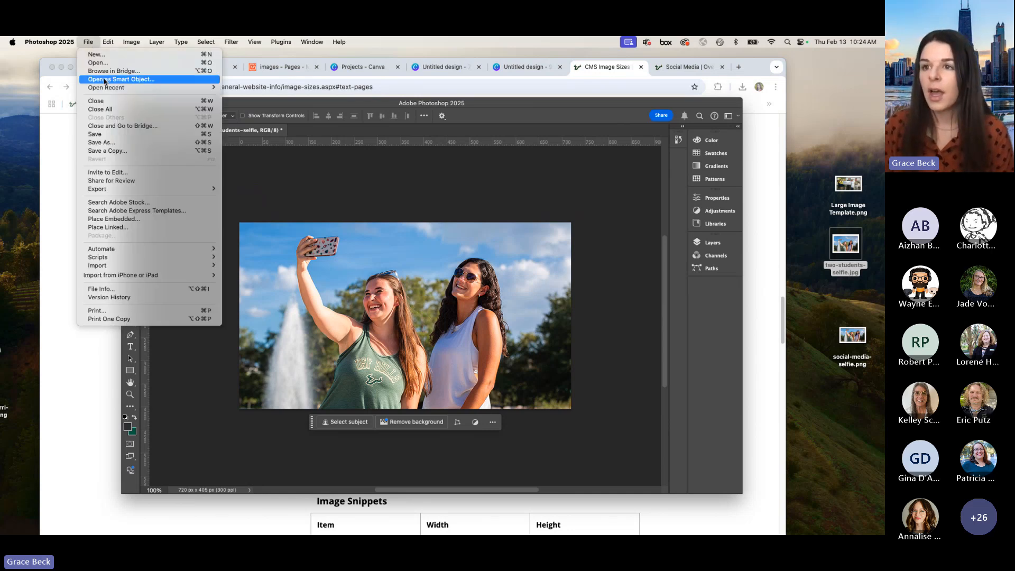
{"action": "mouse_move", "coordinate": [154, 189]}
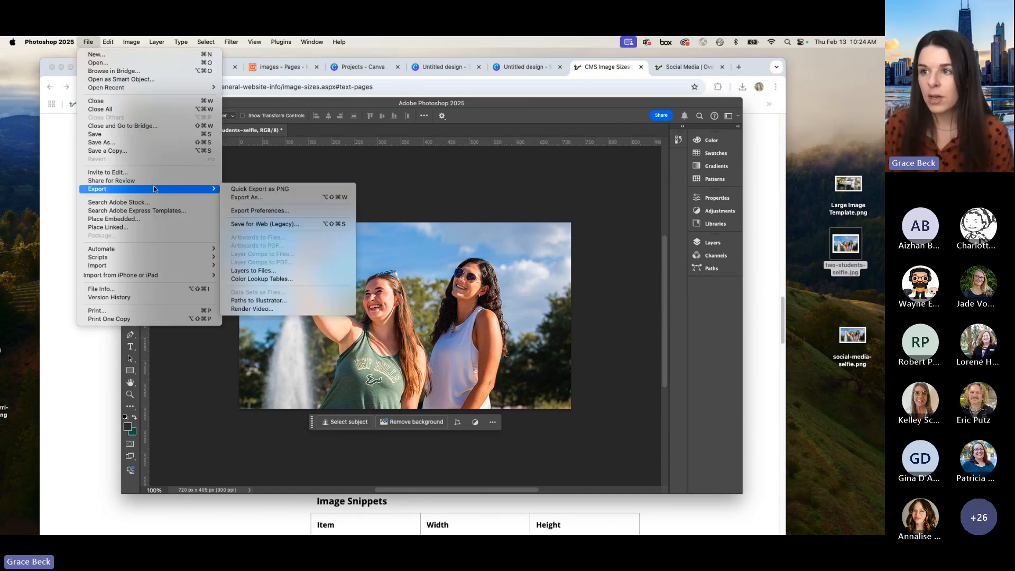
{"action": "left_click", "coordinate": [319, 226]}
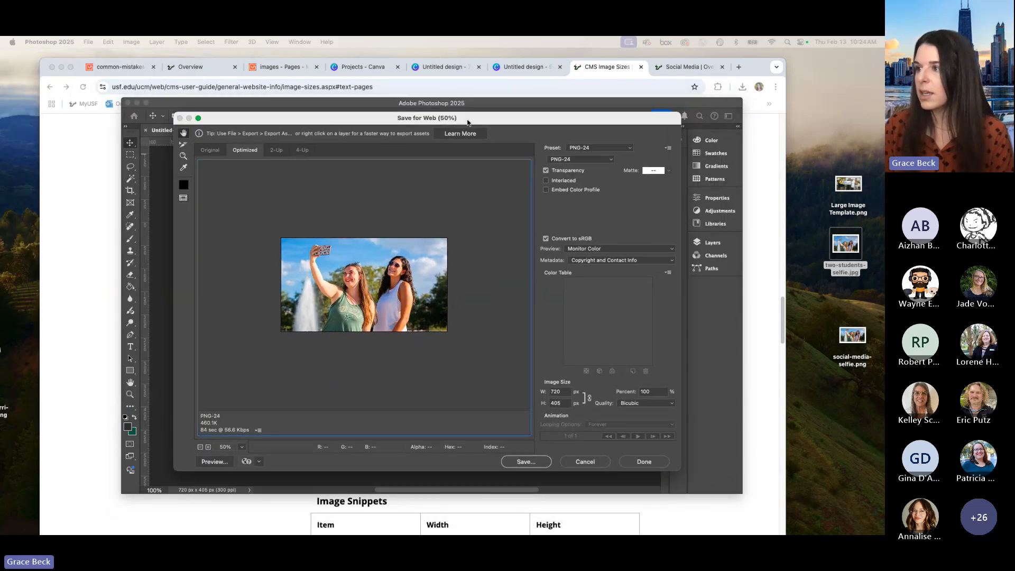
{"action": "left_click", "coordinate": [611, 161]}
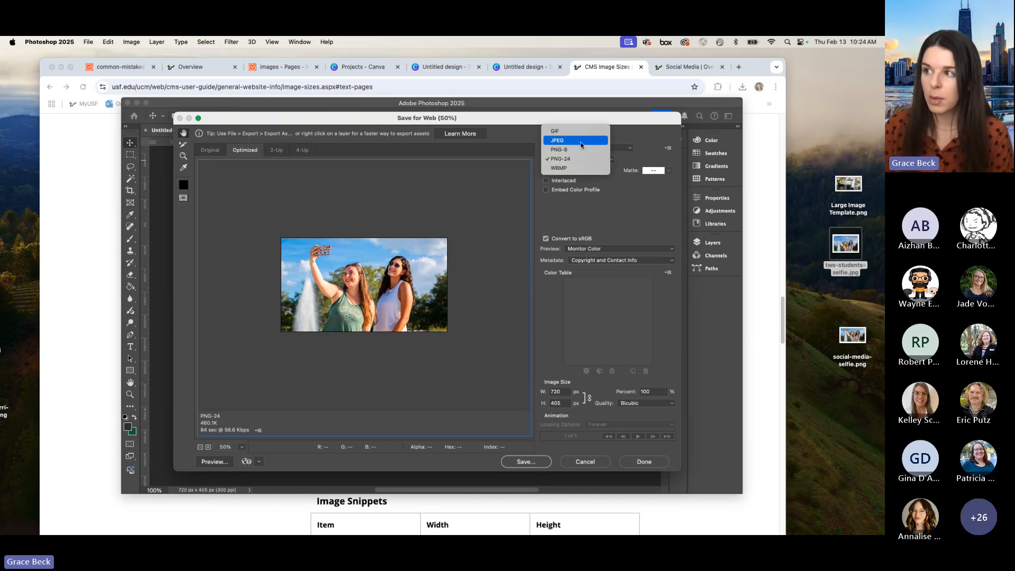
{"action": "left_click", "coordinate": [579, 158]}
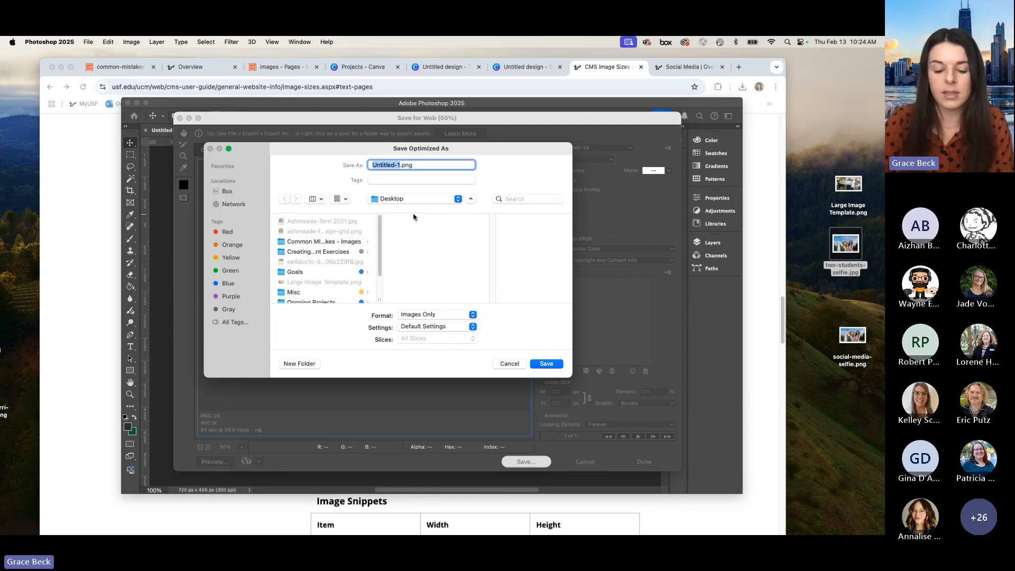
{"action": "type", "text": "selfie"}
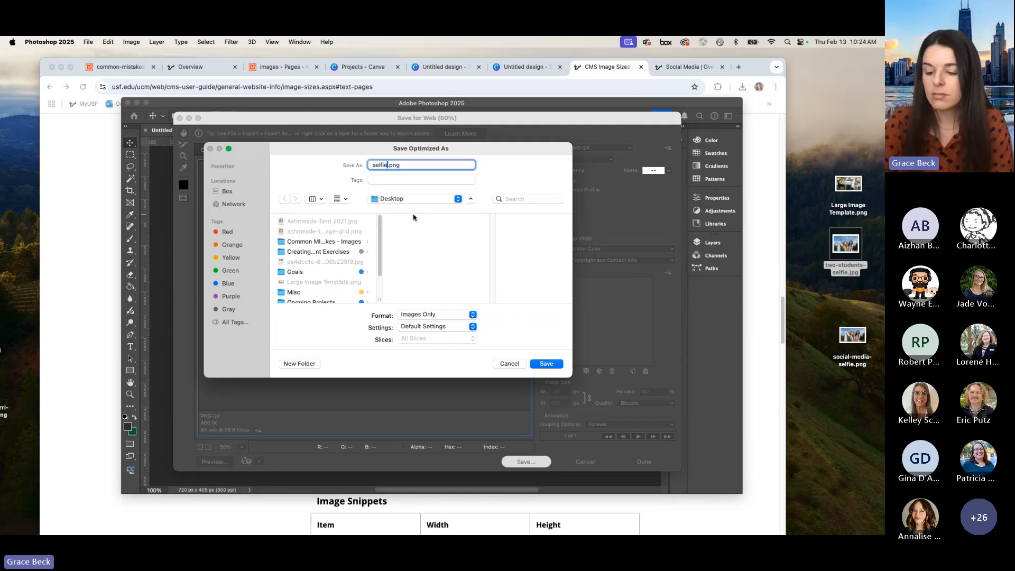
{"action": "type", "text": "-two-s"}
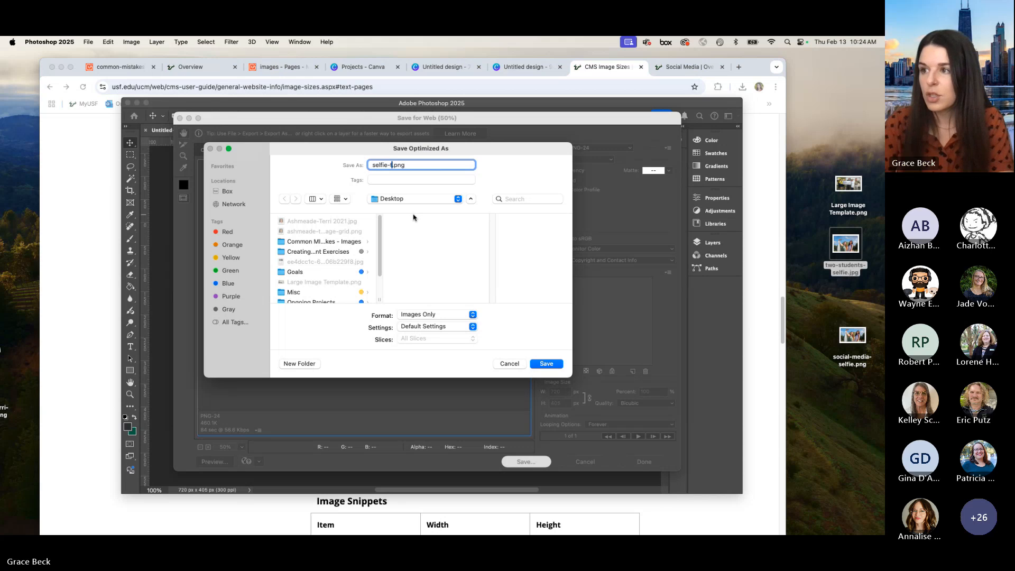
{"action": "type", "text": "tudents"}
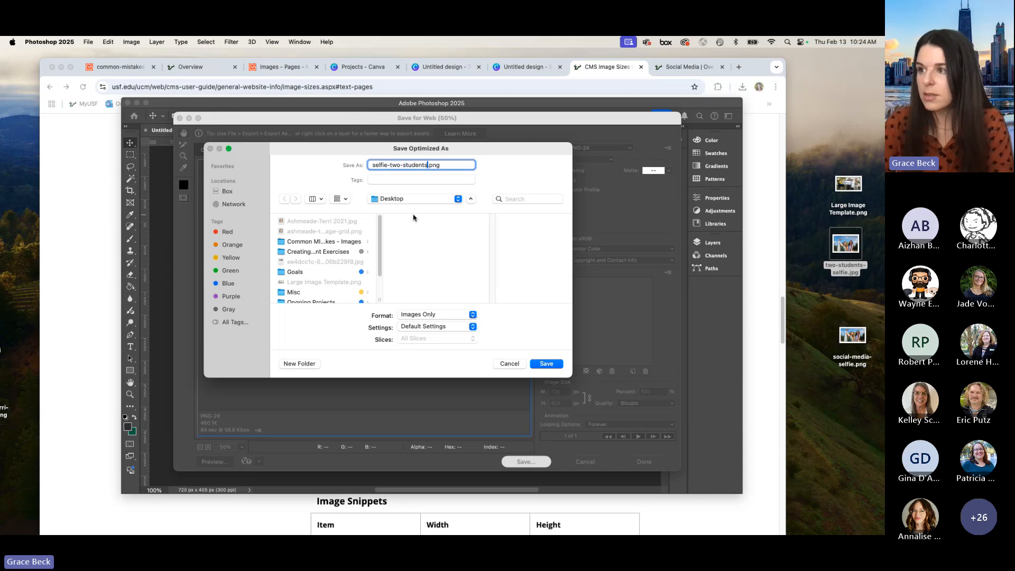
{"action": "key", "text": "Return"}
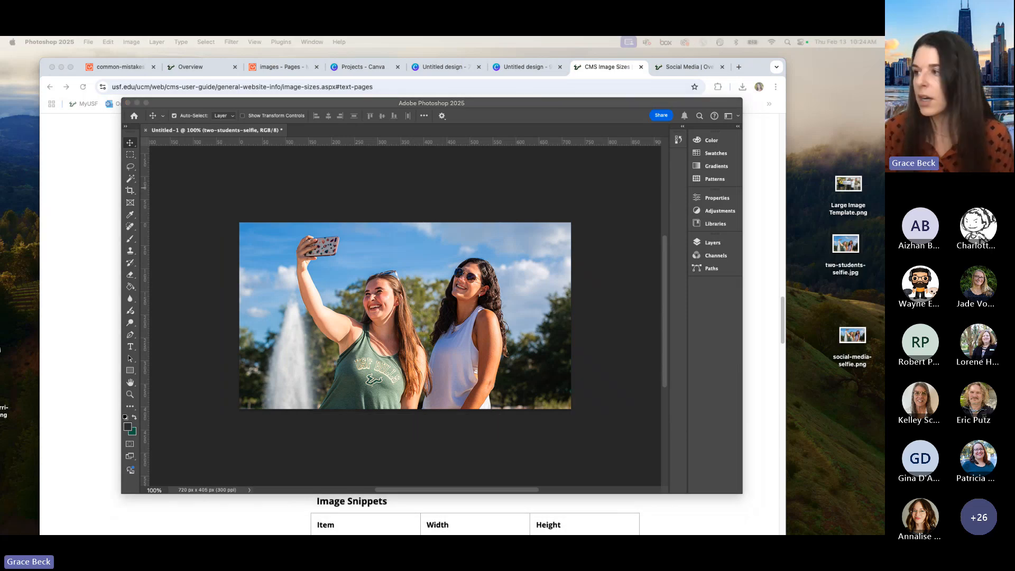
Step: Delete the template and the two earlier selfie files from the desktop, then put Large Image Template.png back on it
{"action": "left_click_drag", "start_coordinate": [832, 168], "coordinate": [847, 349]}
{"action": "key", "text": "super+BackSpace"}
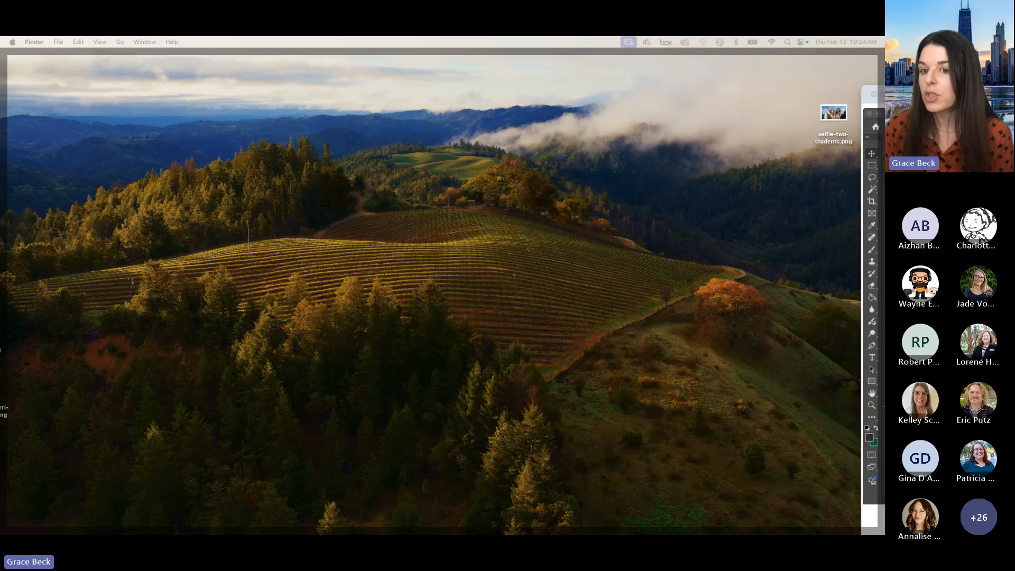
{"action": "left_click_drag", "start_coordinate": [1, 245], "coordinate": [839, 205]}
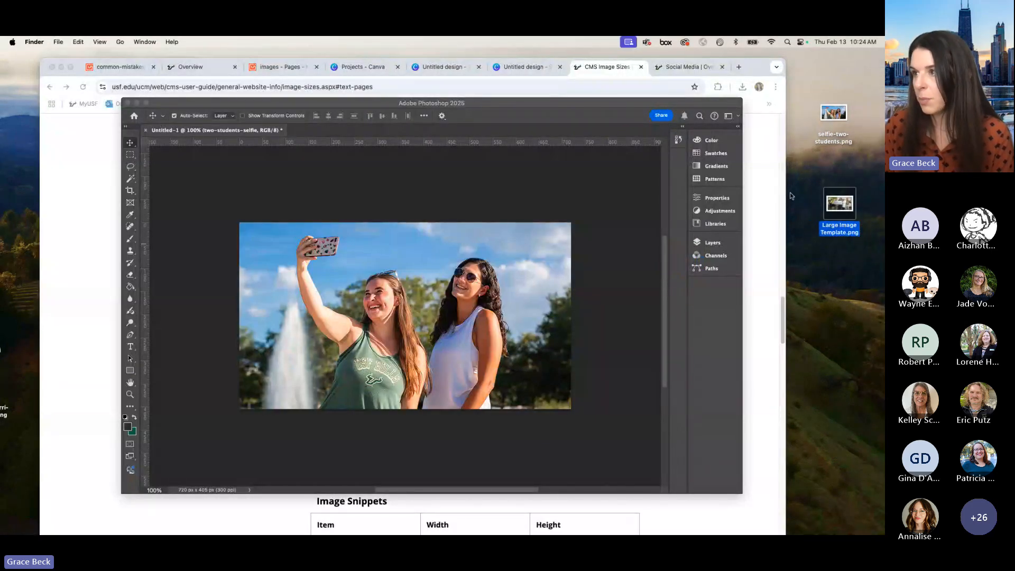
Step: Open Large Image Template.png from the desktop in Adobe Photoshop 2025
{"action": "right_click", "coordinate": [839, 209]}
{"action": "mouse_move", "coordinate": [778, 221]}
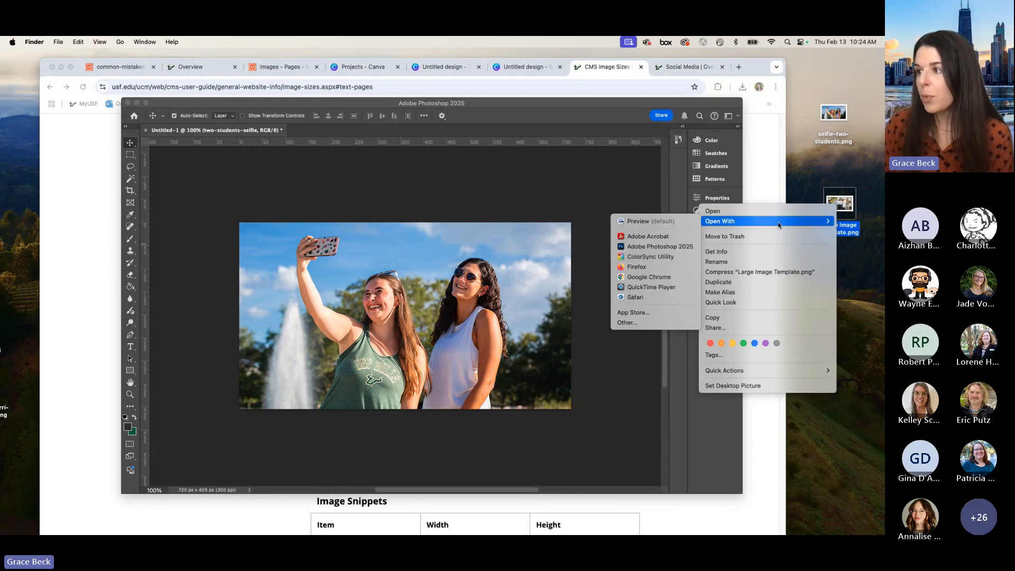
{"action": "left_click", "coordinate": [662, 247]}
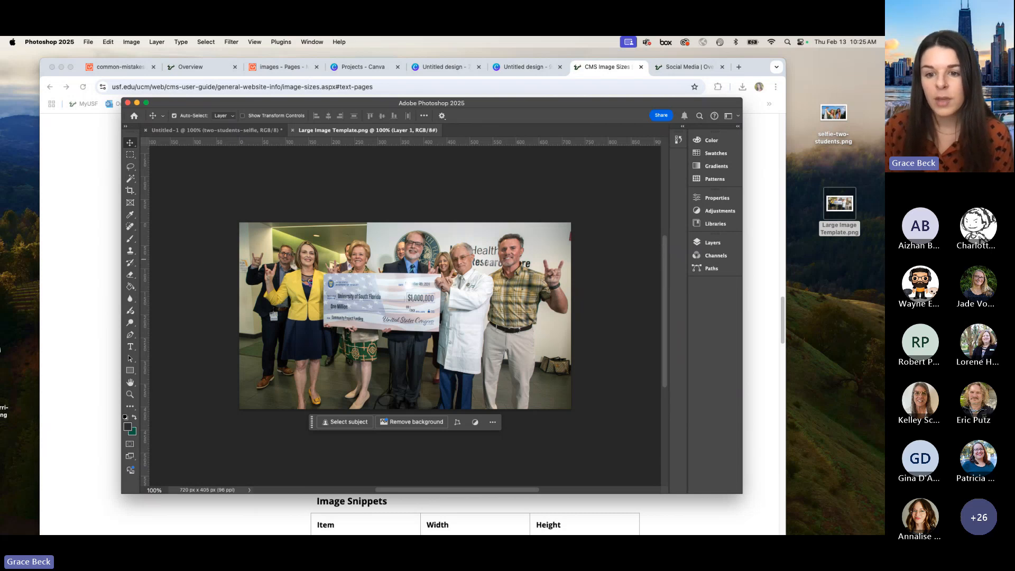
{"action": "left_click", "coordinate": [836, 296]}
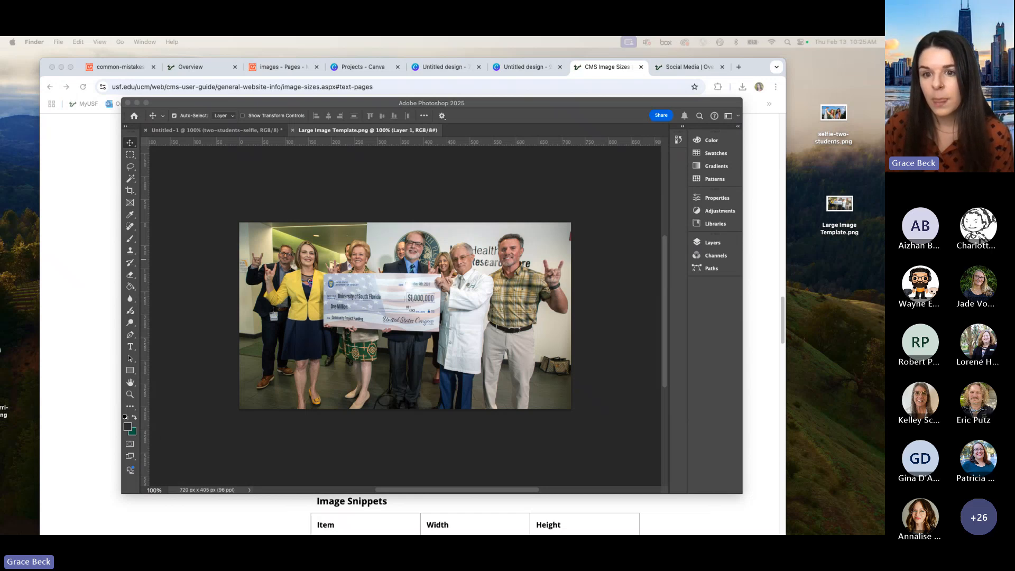
Step: Place the social-media-selfie image from the desktop into the template, scale and position it to cover the whole canvas, and commit the transform
{"action": "left_click_drag", "start_coordinate": [1, 212], "coordinate": [394, 257]}
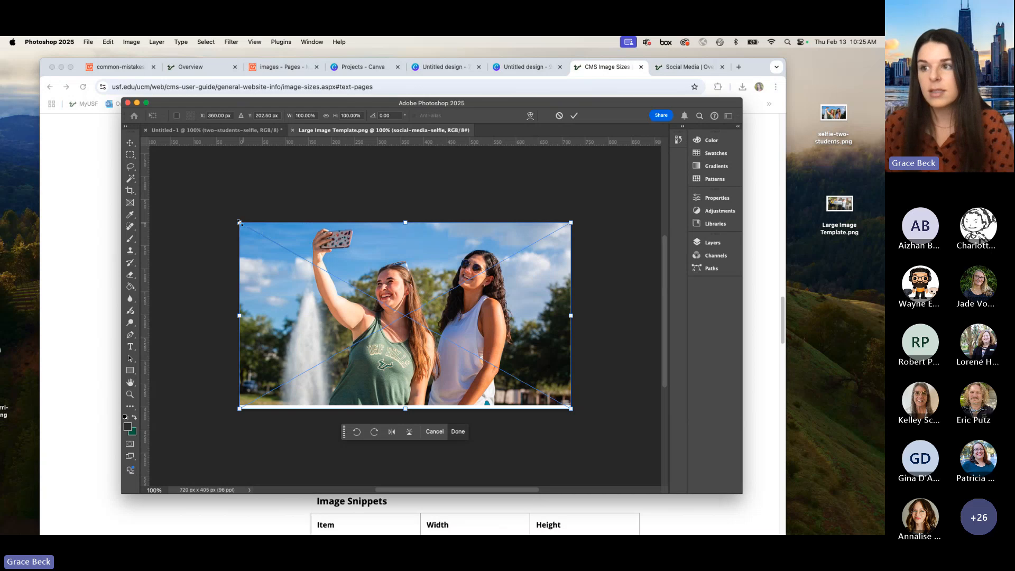
{"action": "left_click_drag", "start_coordinate": [239, 223], "coordinate": [200, 200]}
{"action": "left_click_drag", "start_coordinate": [345, 246], "coordinate": [406, 265]}
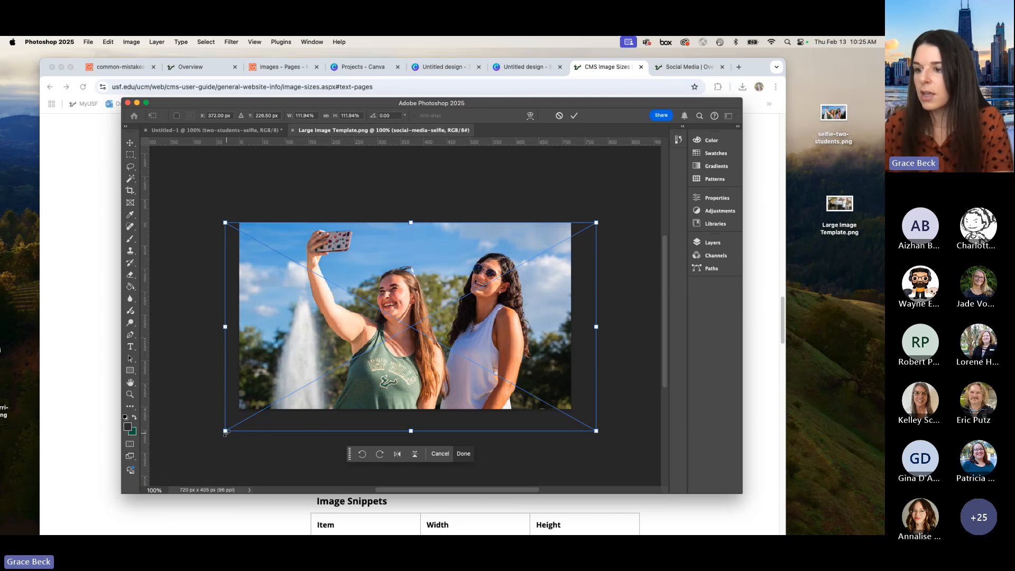
{"action": "left_click_drag", "start_coordinate": [226, 432], "coordinate": [242, 424]}
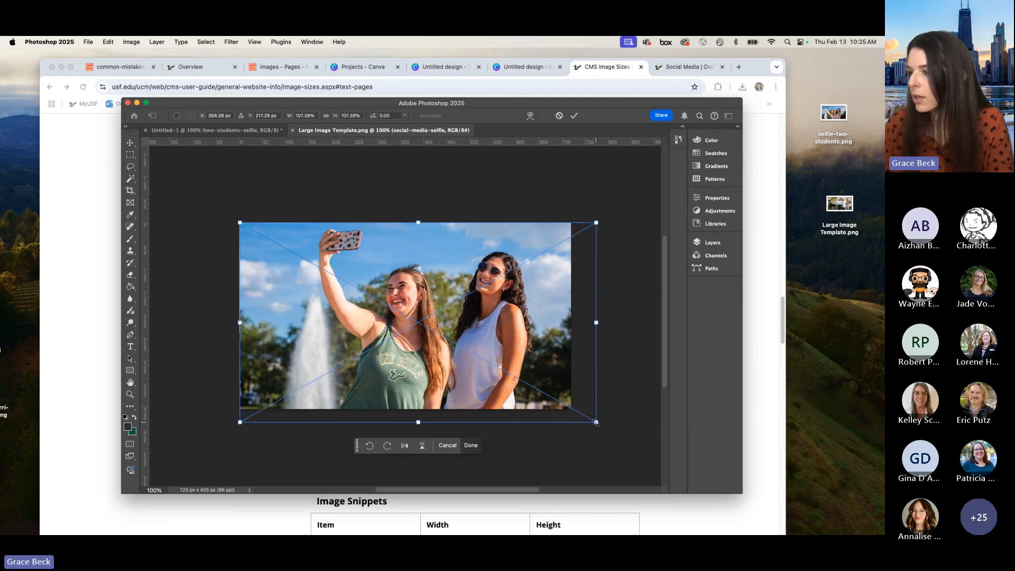
{"action": "mouse_move", "coordinate": [597, 422]}
{"action": "left_mouse_down"}
{"action": "mouse_move", "coordinate": [574, 412]}
{"action": "mouse_move", "coordinate": [580, 419]}
{"action": "left_mouse_up"}
{"action": "left_click_drag", "start_coordinate": [455, 335], "coordinate": [453, 340]}
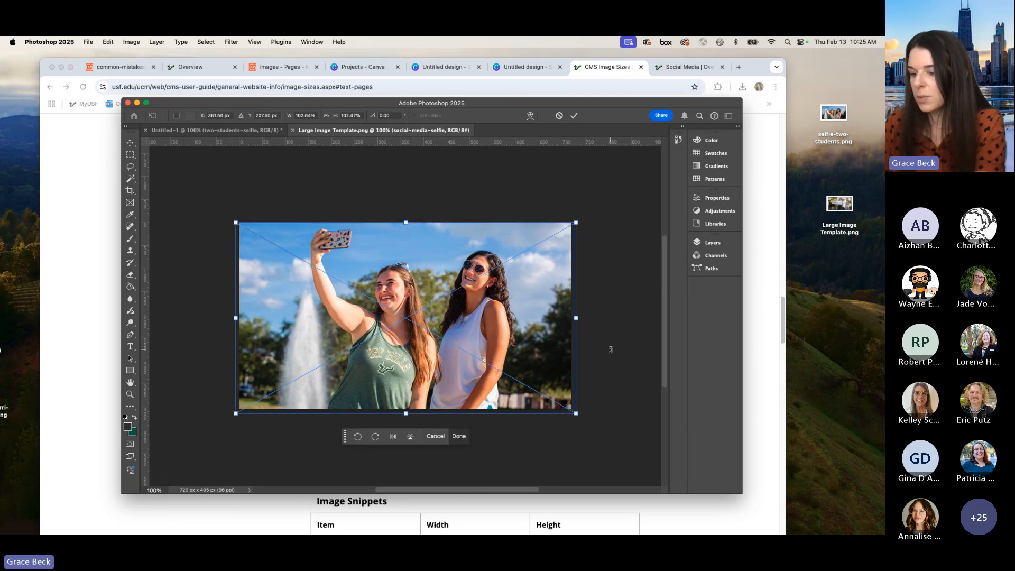
{"action": "key", "text": "Return"}
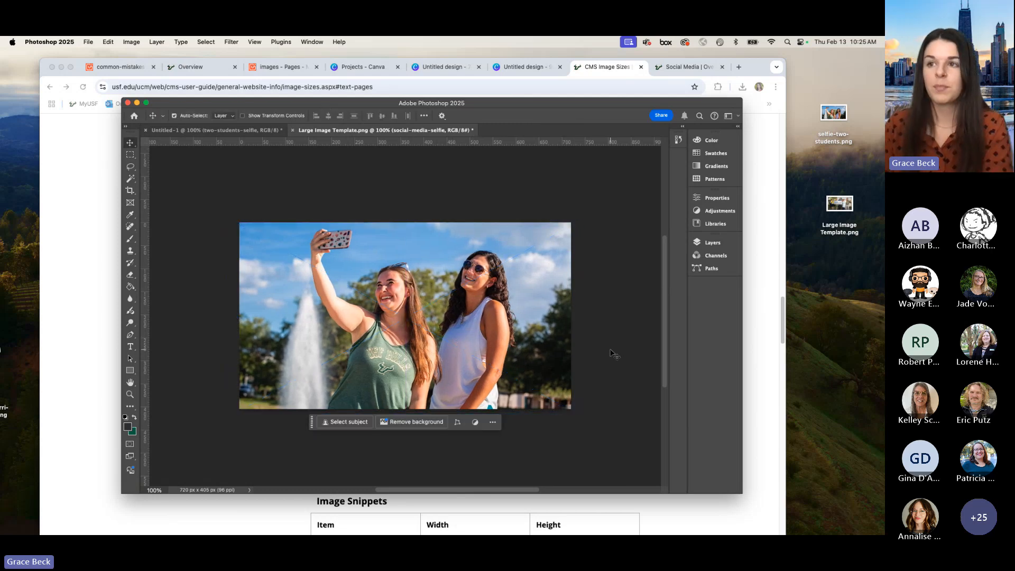
Step: Export the filled template with Save for Web as PNG-24 and save it to the desktop as selfie-2.png
{"action": "left_click", "coordinate": [90, 43]}
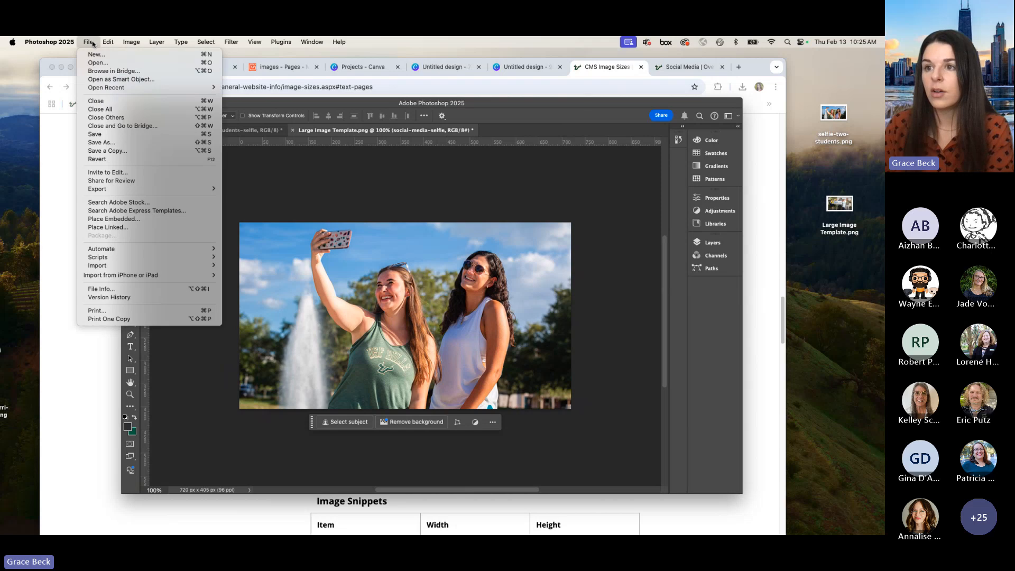
{"action": "mouse_move", "coordinate": [163, 189]}
{"action": "left_click", "coordinate": [274, 226]}
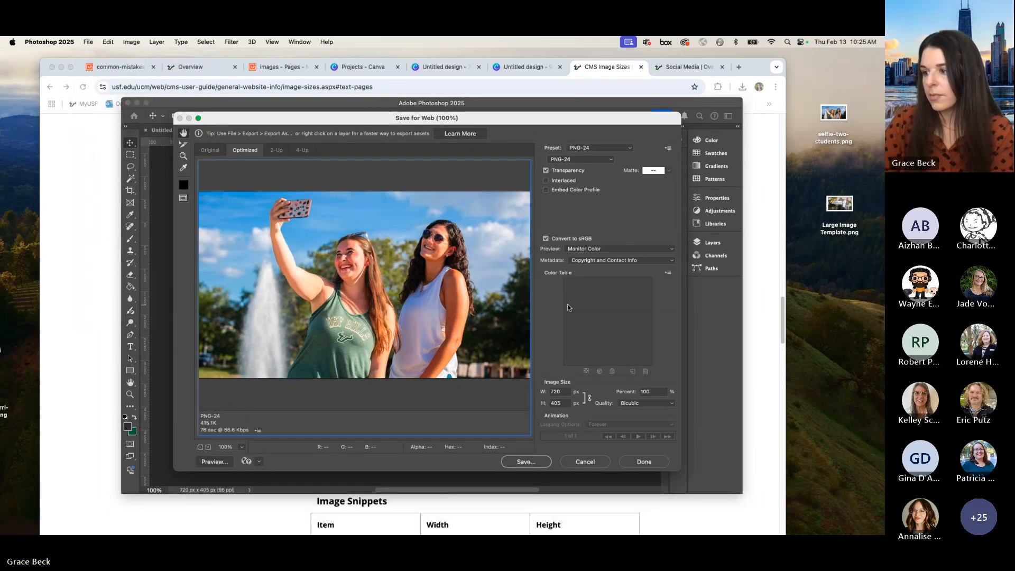
{"action": "key", "text": "Return"}
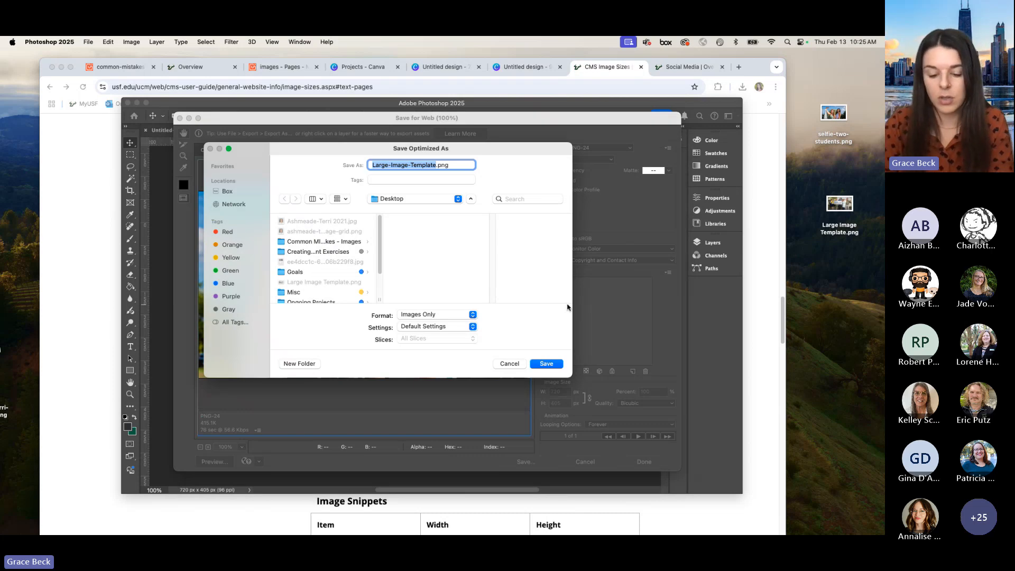
{"action": "type", "text": "selfie-2"}
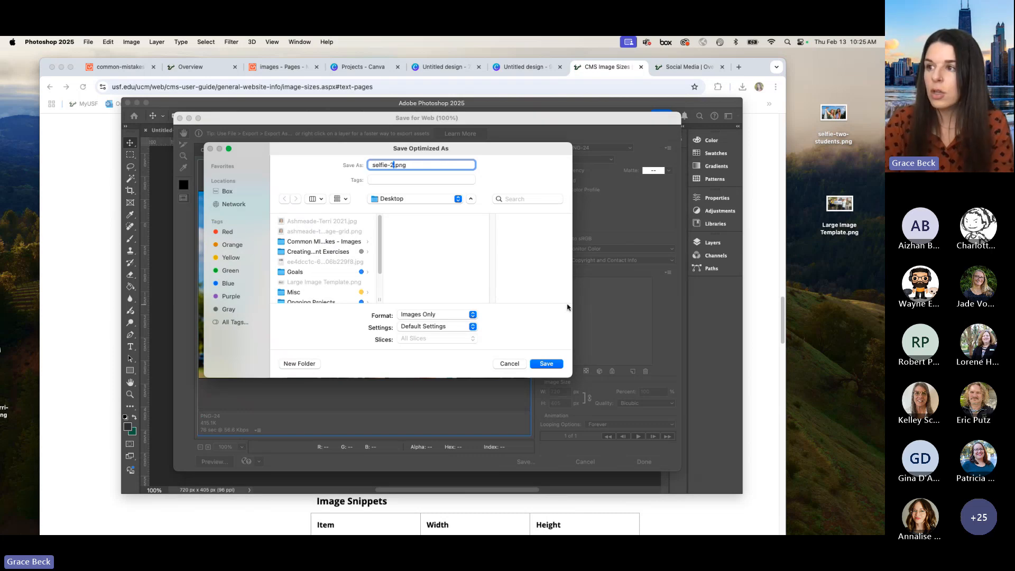
{"action": "key", "text": "Return"}
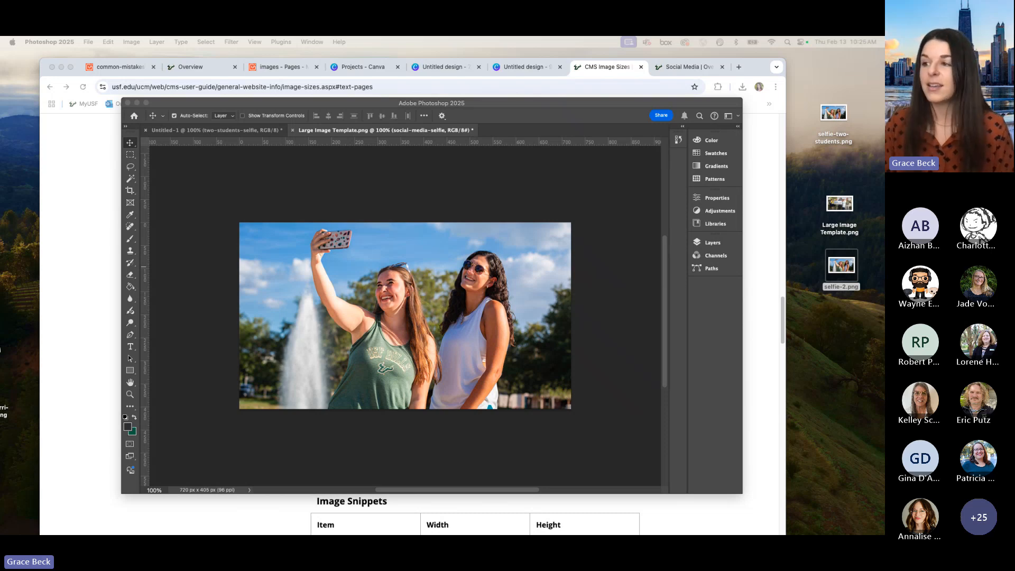
Step: Switch to the Modern Campus CMS images folder in Chrome, clear the file selection, and upload selfie-2.png from the desktop
{"action": "left_click", "coordinate": [137, 103]}
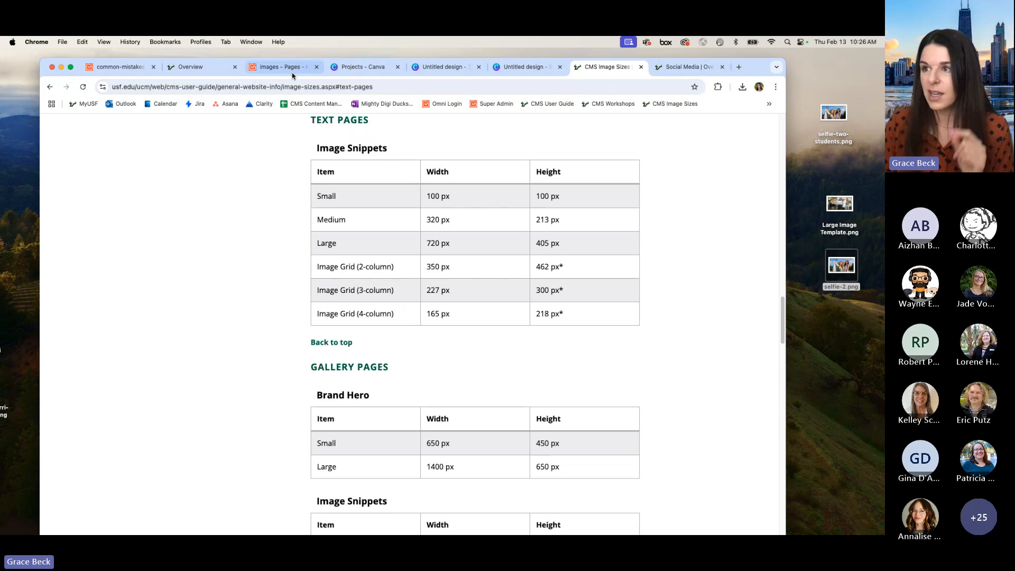
{"action": "left_click", "coordinate": [283, 66]}
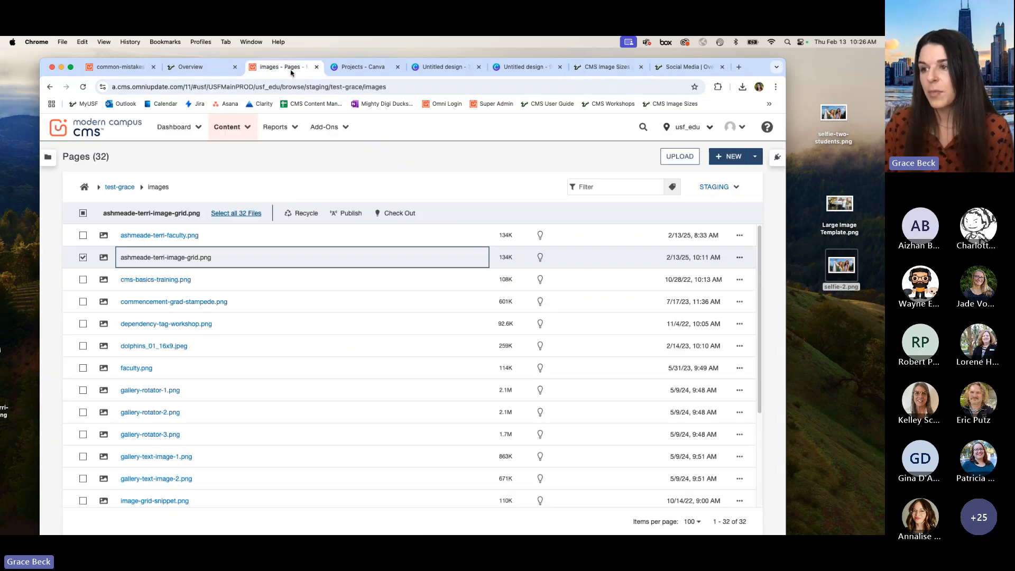
{"action": "left_click", "coordinate": [83, 257]}
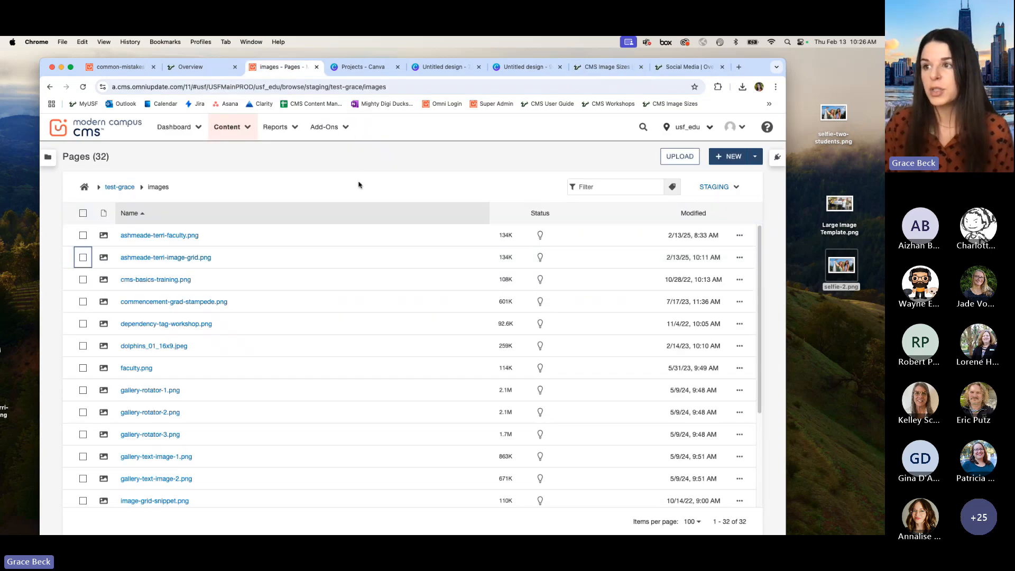
{"action": "left_click", "coordinate": [679, 156]}
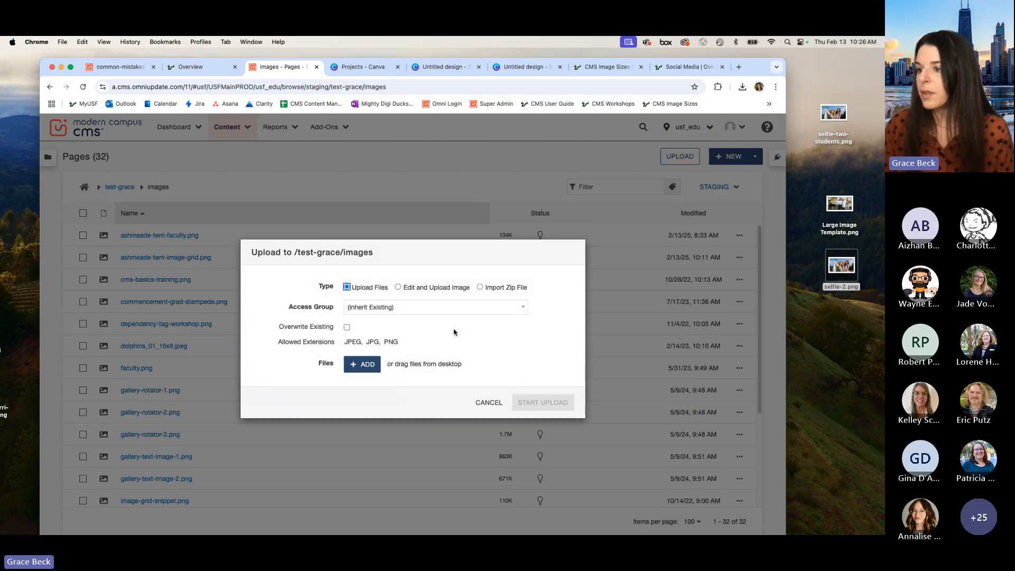
{"action": "left_click", "coordinate": [370, 365]}
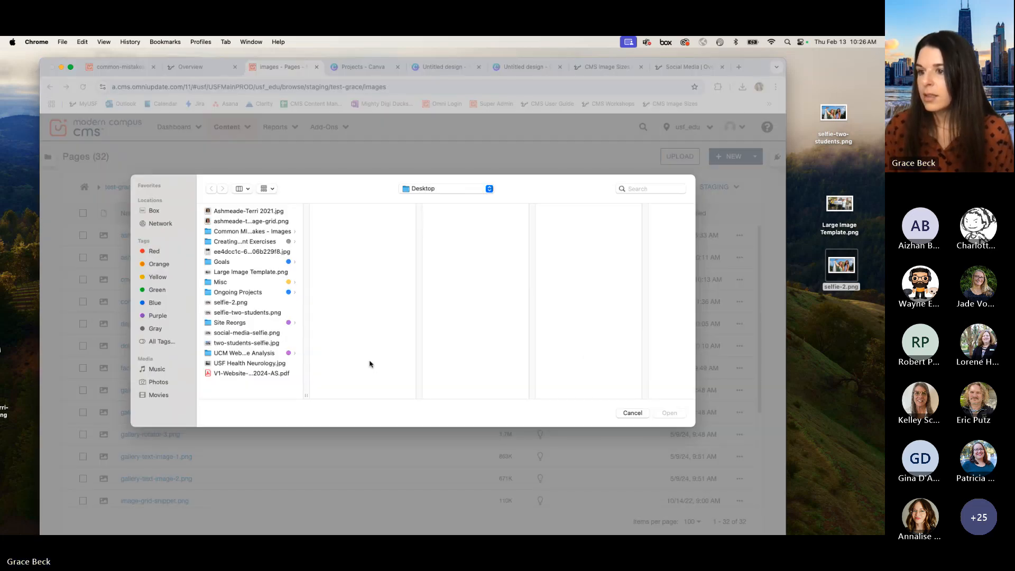
{"action": "left_click", "coordinate": [253, 304]}
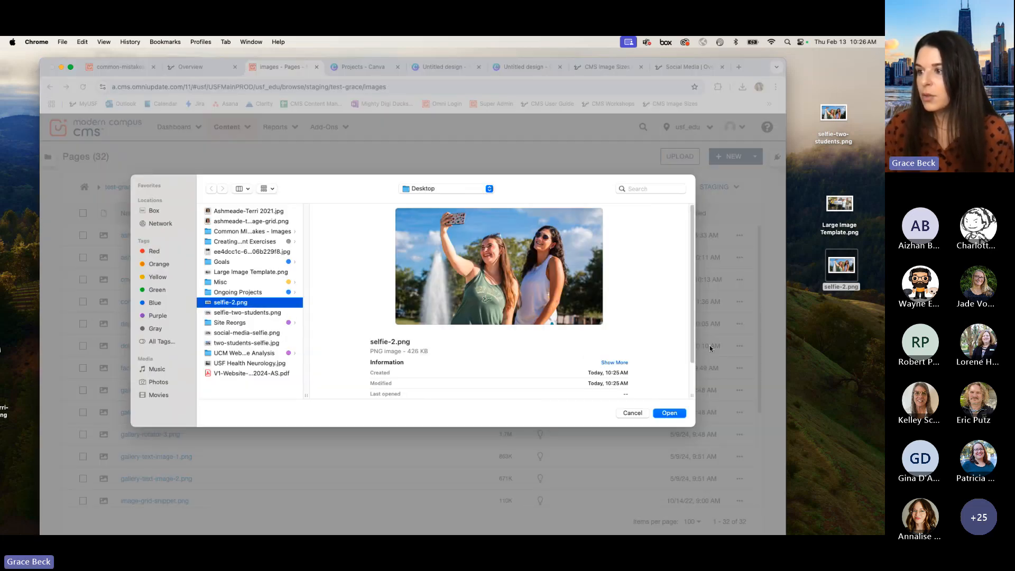
{"action": "left_click", "coordinate": [669, 413]}
{"action": "left_click", "coordinate": [548, 427]}
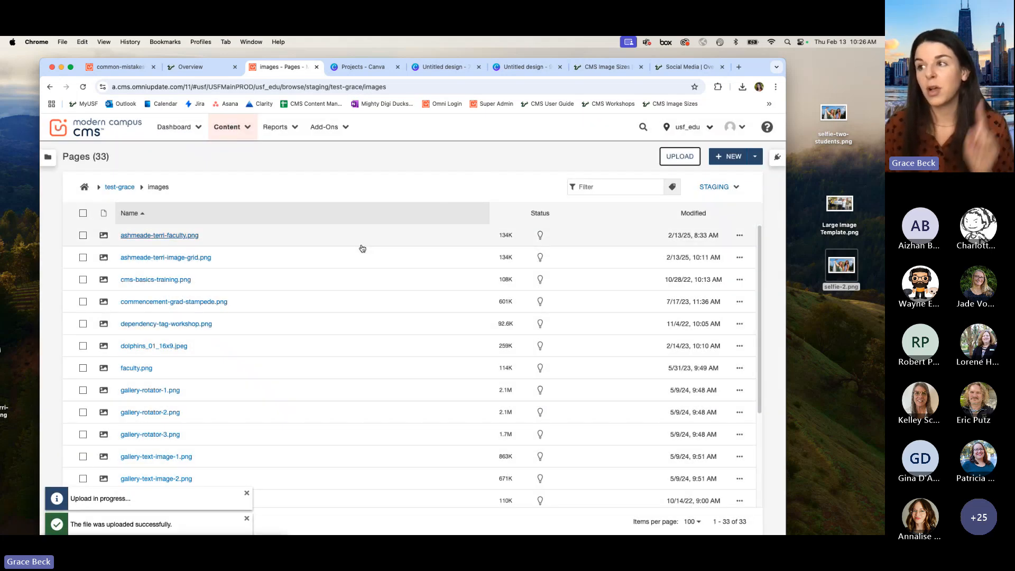
Step: Filter the images folder by "sel" and publish selfie-2.png to the Production target
{"action": "left_click", "coordinate": [582, 187]}
{"action": "type", "text": "i"}
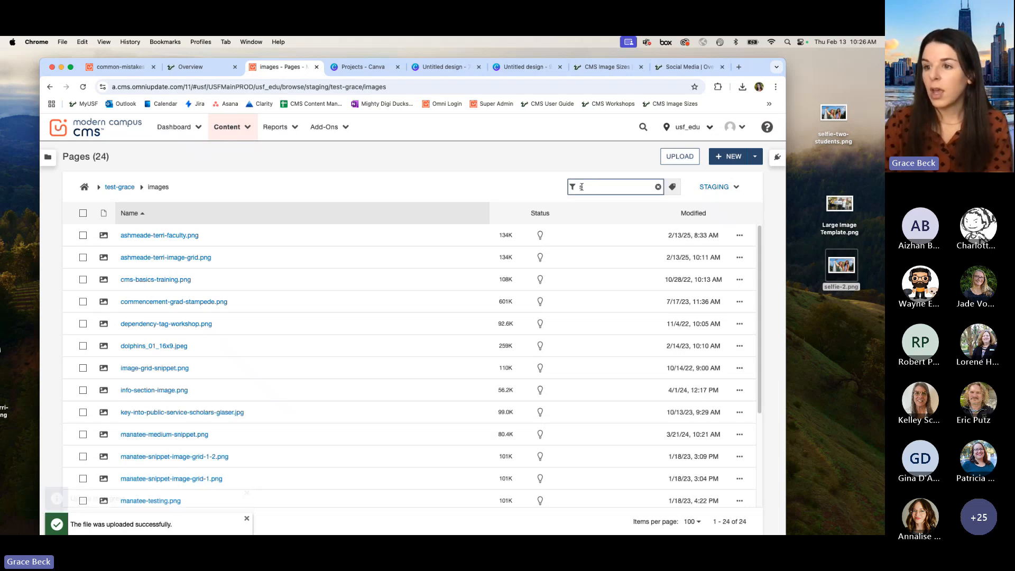
{"action": "type", "text": "e"}
{"action": "key", "text": "BackSpace"}
{"action": "key", "text": "BackSpace"}
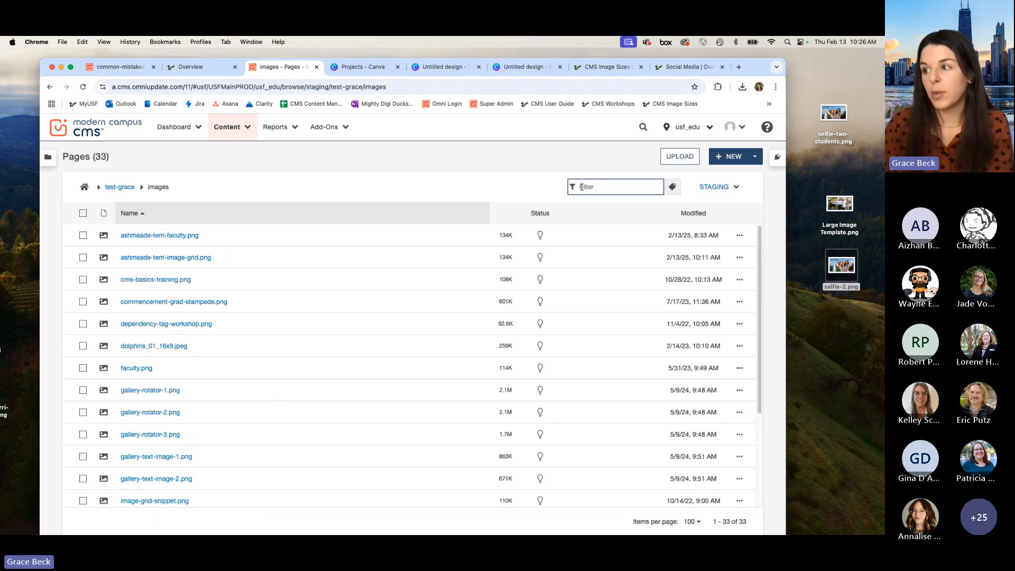
{"action": "scroll", "coordinate": [546, 358], "scroll_direction": "down", "scroll_amount": 8}
{"action": "scroll", "coordinate": [546, 358], "scroll_direction": "up", "scroll_amount": 8}
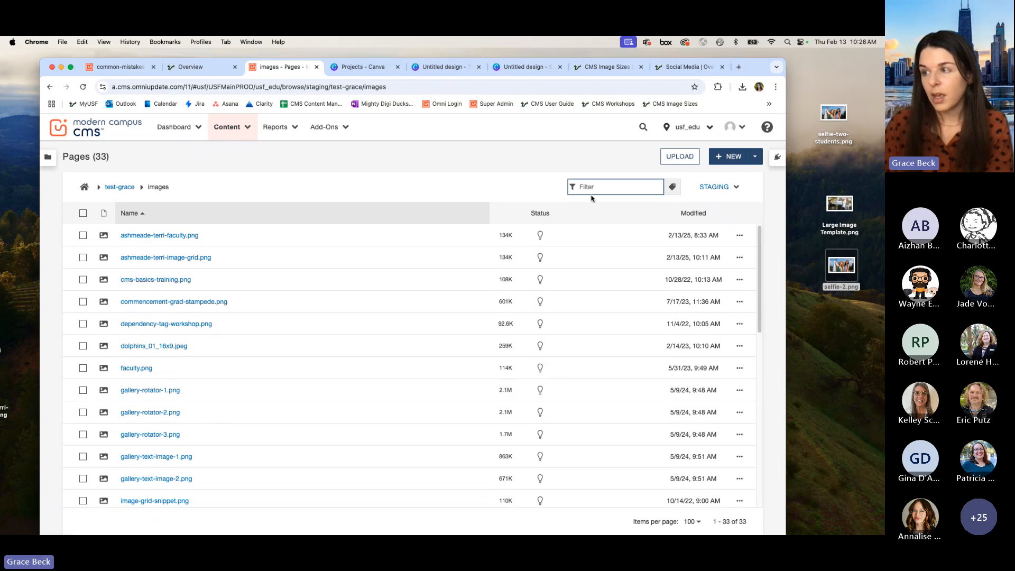
{"action": "type", "text": "sel"}
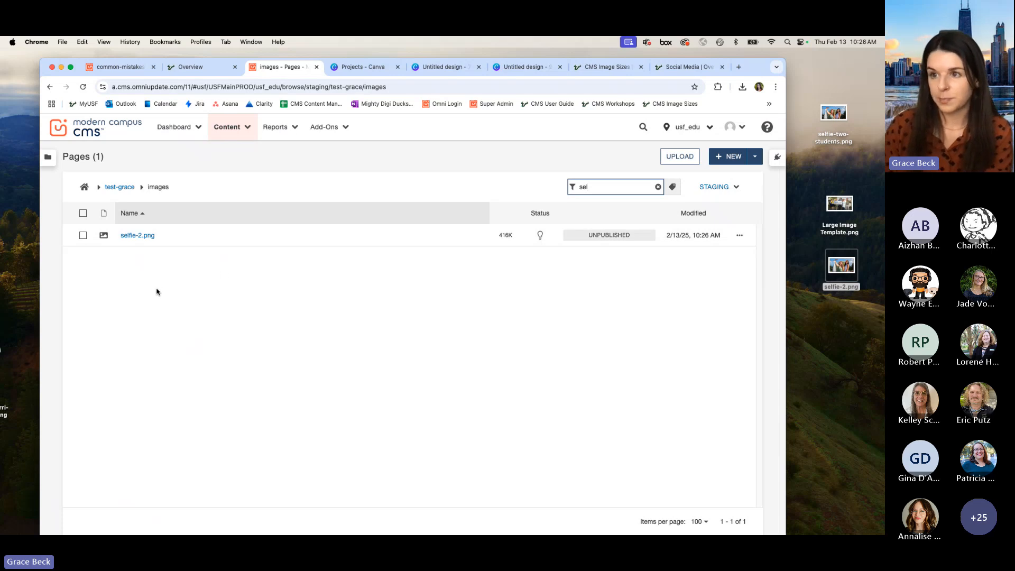
{"action": "left_click", "coordinate": [83, 235]}
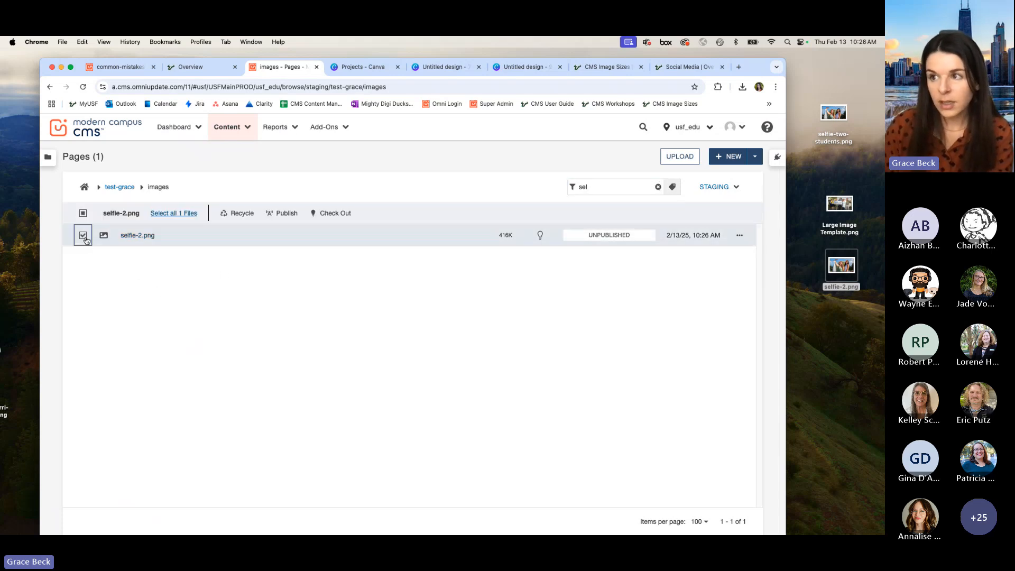
{"action": "left_click", "coordinate": [274, 214]}
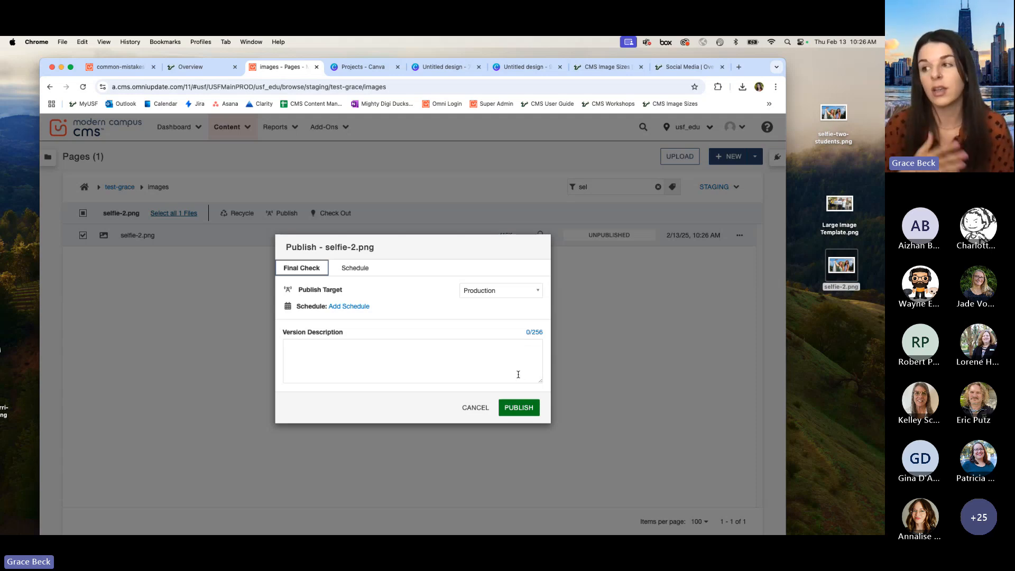
{"action": "left_click", "coordinate": [520, 408]}
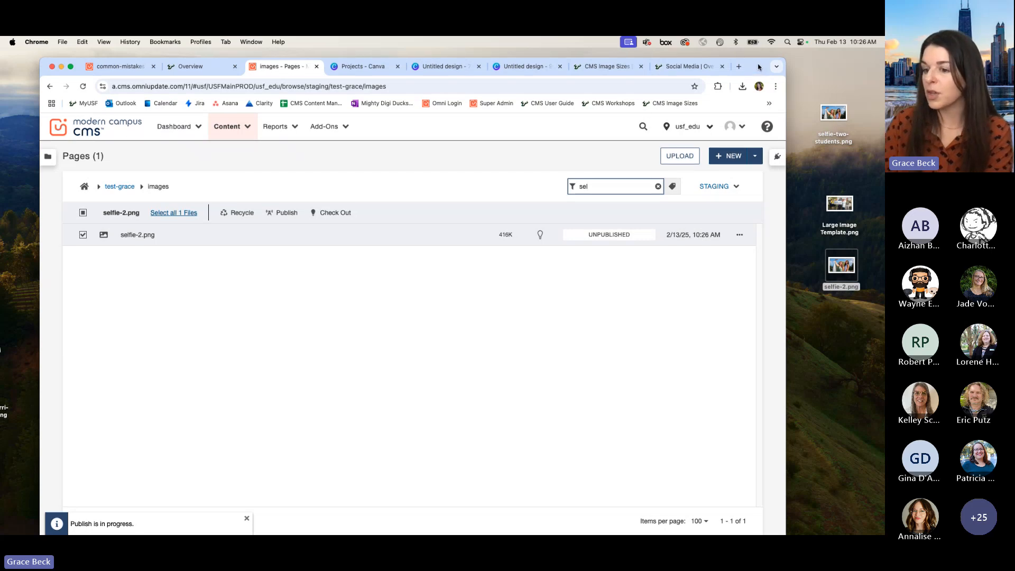
Step: Close the Canva projects page and both untitled Canva designs, and reposition the browser window
{"action": "mouse_move", "coordinate": [758, 66]}
{"action": "left_mouse_down"}
{"action": "mouse_move", "coordinate": [760, 57]}
{"action": "mouse_move", "coordinate": [764, 75]}
{"action": "left_mouse_up"}
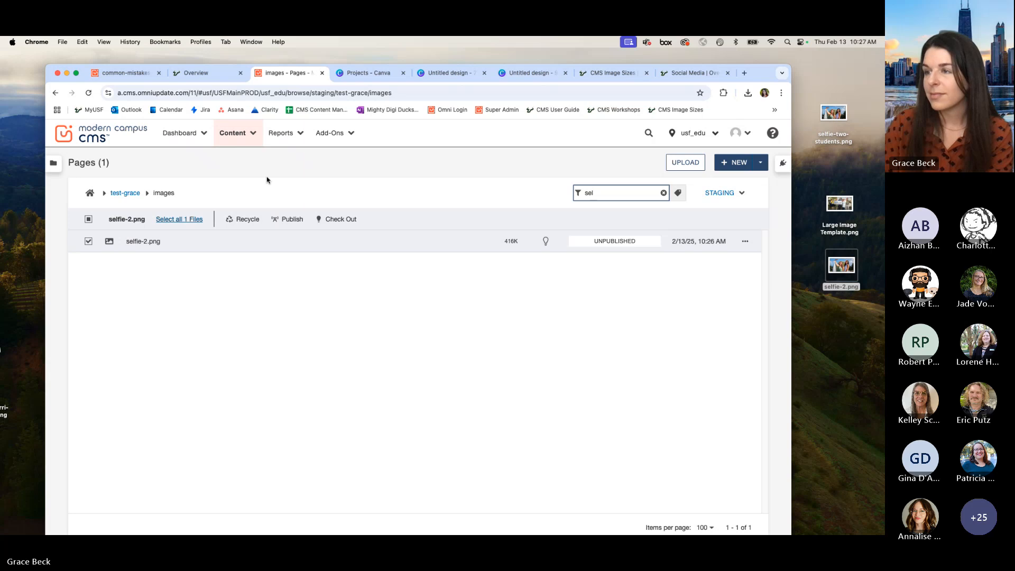
{"action": "left_click", "coordinate": [404, 73]}
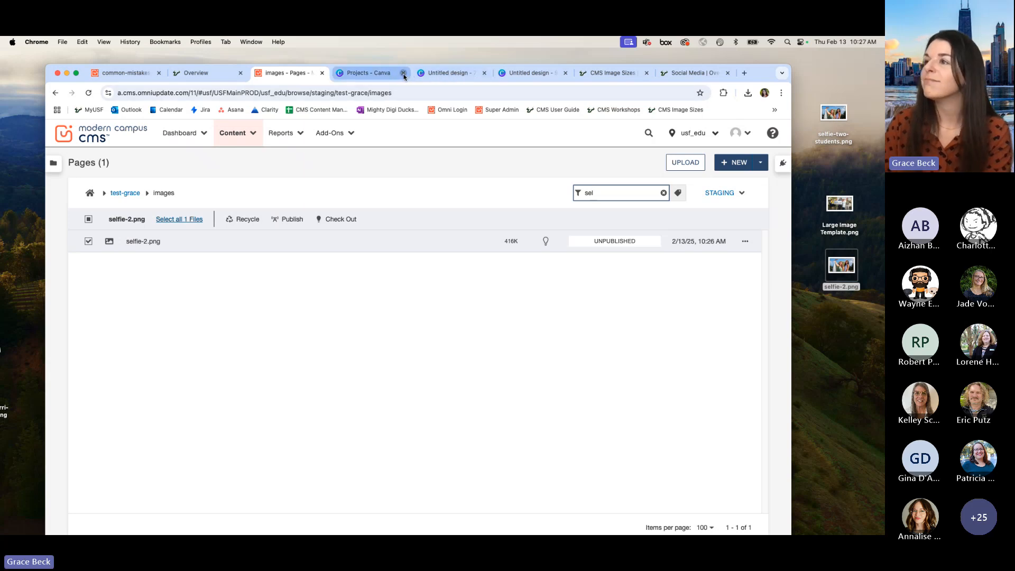
{"action": "left_click", "coordinate": [403, 72]}
{"action": "left_click", "coordinate": [403, 74]}
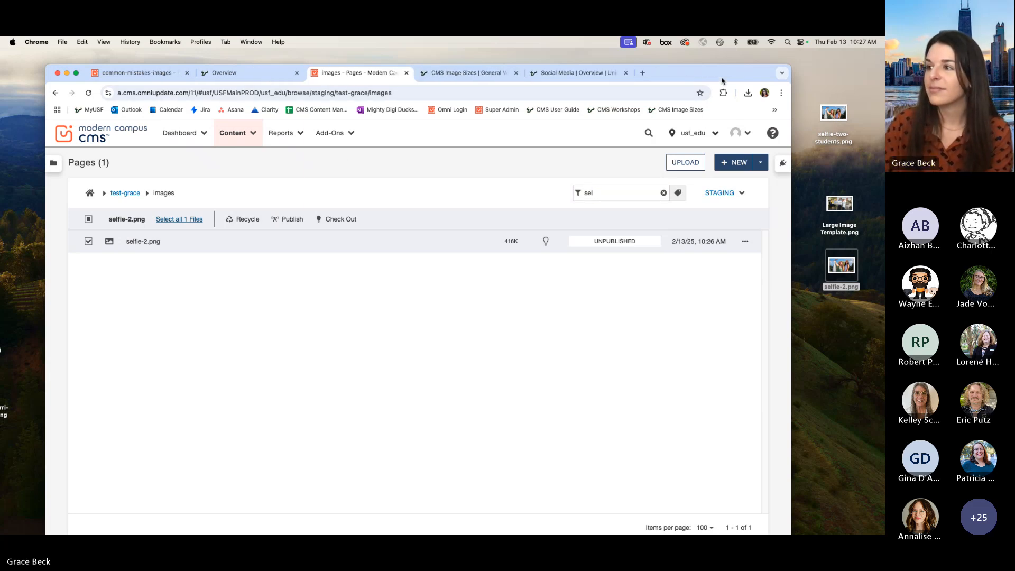
{"action": "left_click_drag", "start_coordinate": [722, 81], "coordinate": [725, 68]}
Step: Clear the file filter, check the status of selfie-2.png in the full list, and reload the images folder page
{"action": "left_click", "coordinate": [667, 179]}
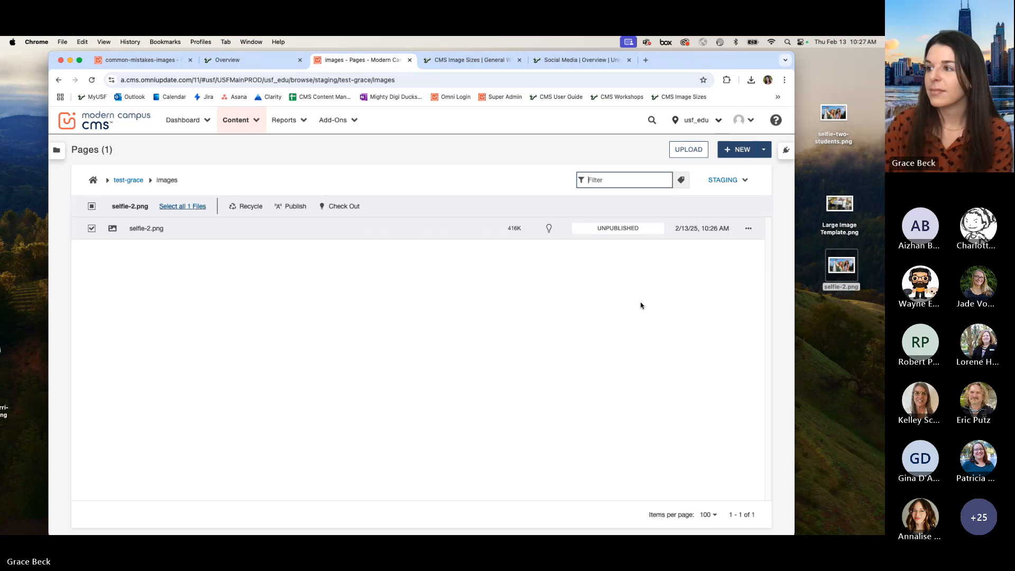
{"action": "scroll", "coordinate": [645, 319], "scroll_direction": "down", "scroll_amount": 3}
{"action": "scroll", "coordinate": [645, 320], "scroll_direction": "down", "scroll_amount": 5}
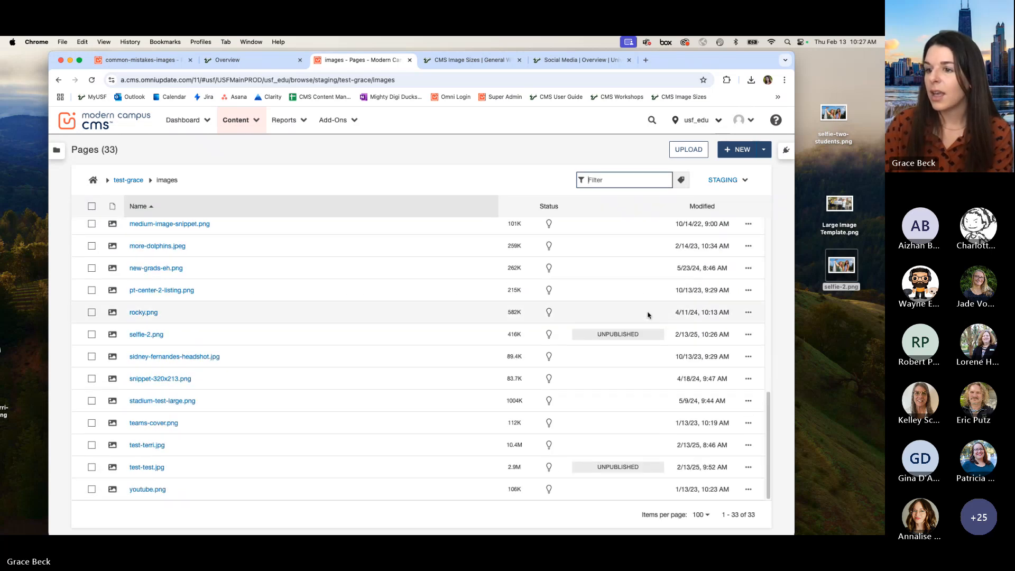
{"action": "left_click", "coordinate": [92, 80]}
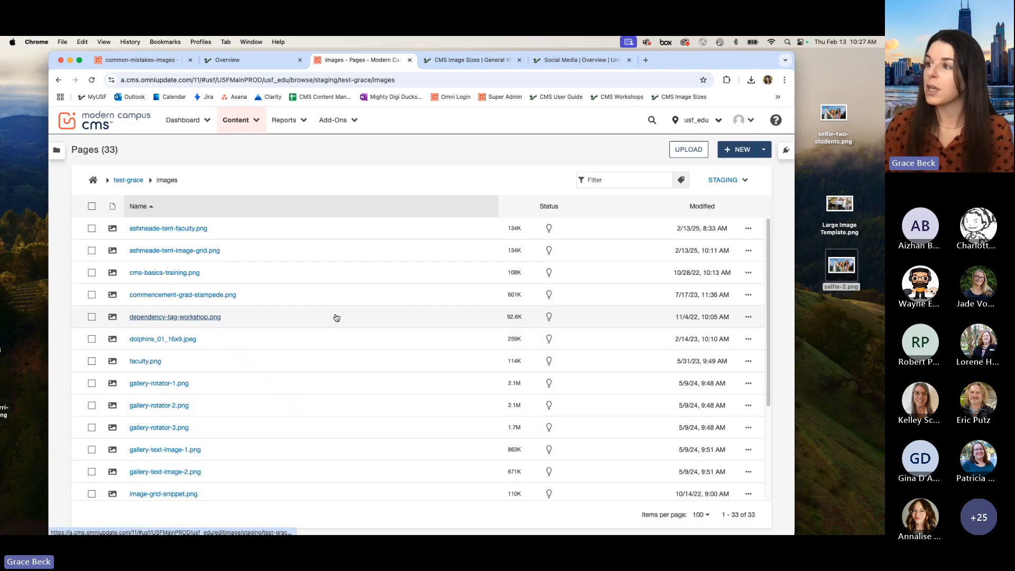
Step: Filter the images folder by "sel", publish selfie-2.png to the Test target, and deselect the file
{"action": "left_click", "coordinate": [631, 179]}
{"action": "type", "text": "sel"}
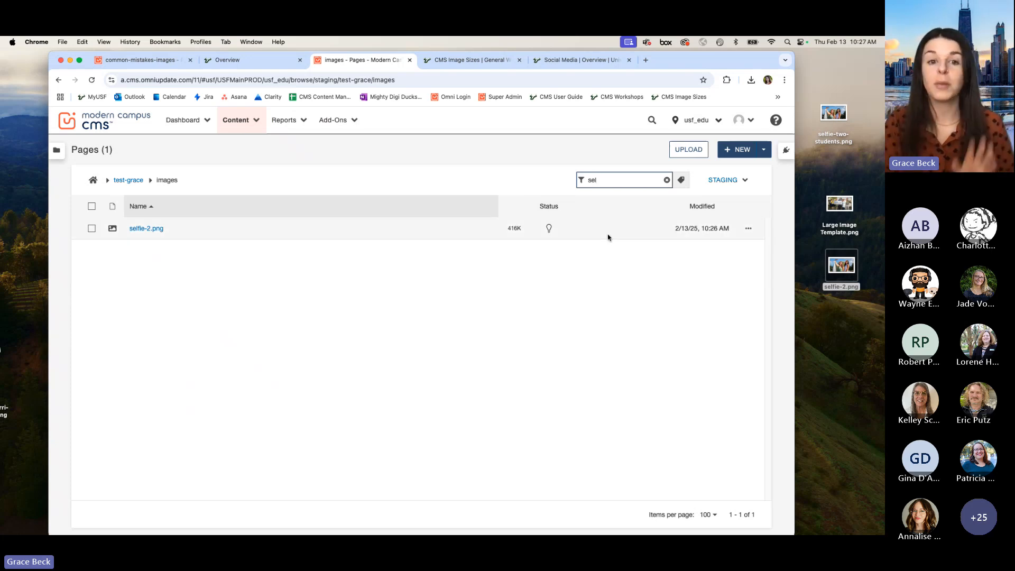
{"action": "left_click", "coordinate": [91, 229]}
{"action": "left_click", "coordinate": [294, 207]}
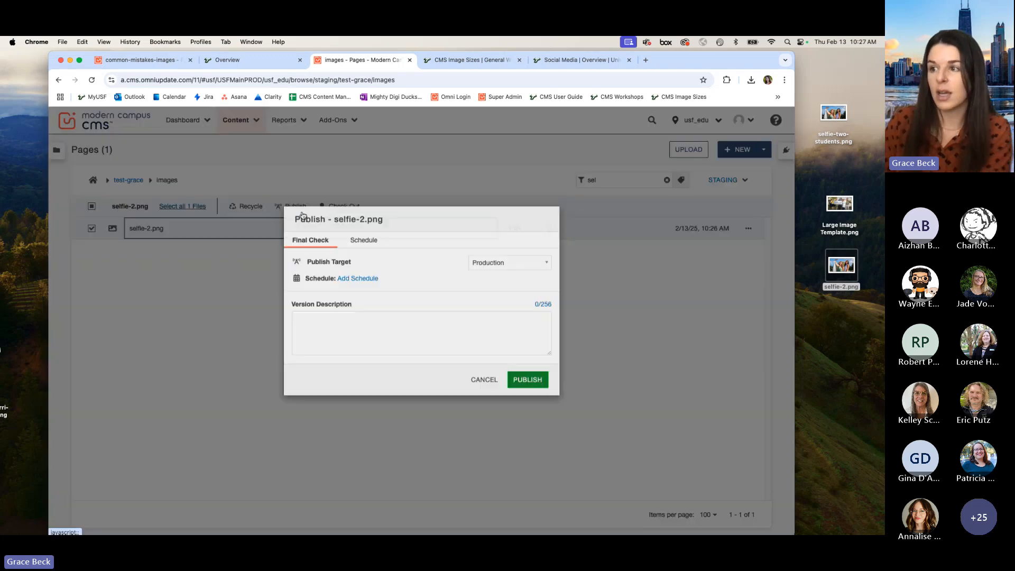
{"action": "left_click", "coordinate": [506, 288]}
{"action": "left_click", "coordinate": [494, 329]}
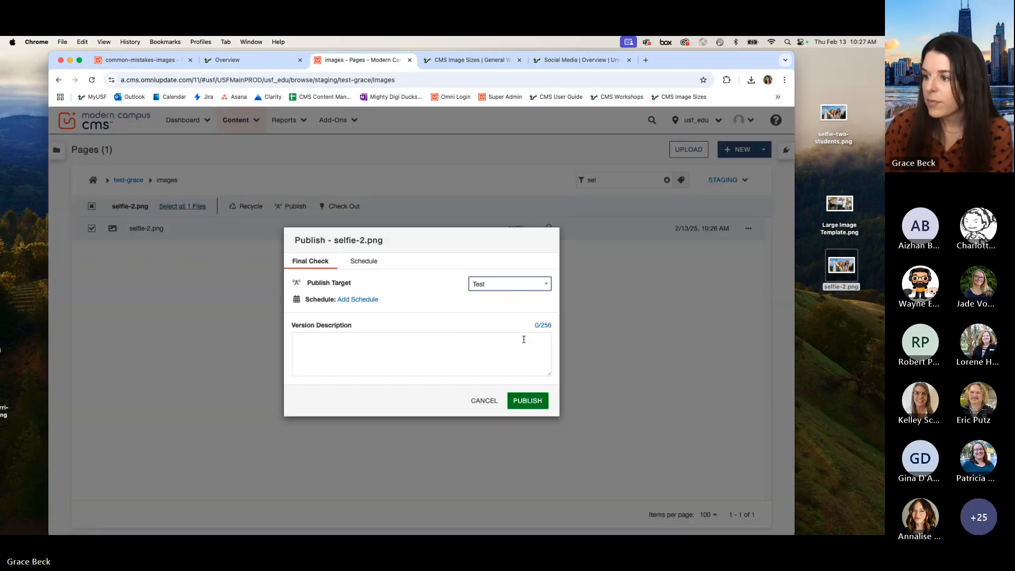
{"action": "left_click", "coordinate": [528, 400]}
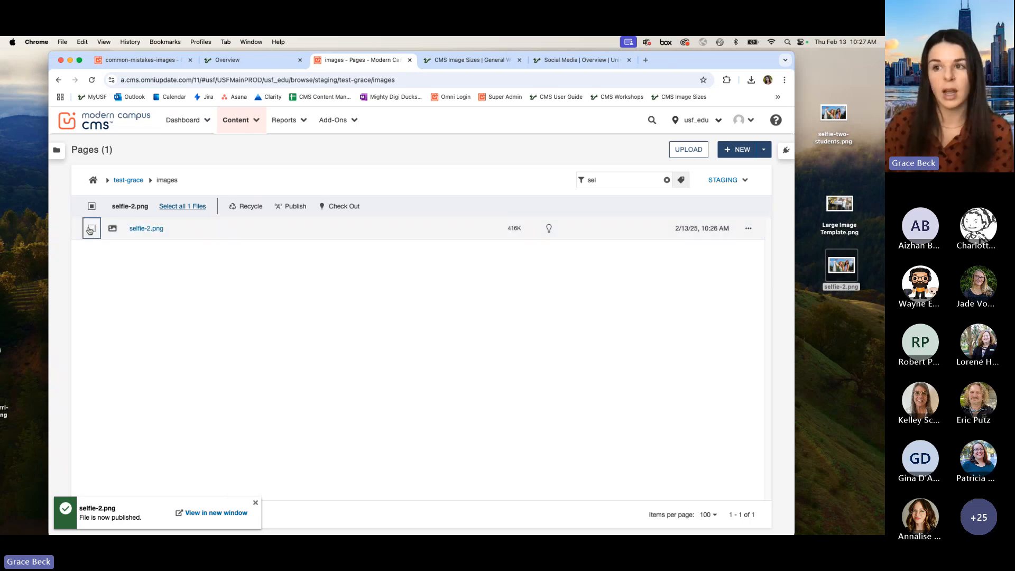
{"action": "left_click", "coordinate": [91, 229]}
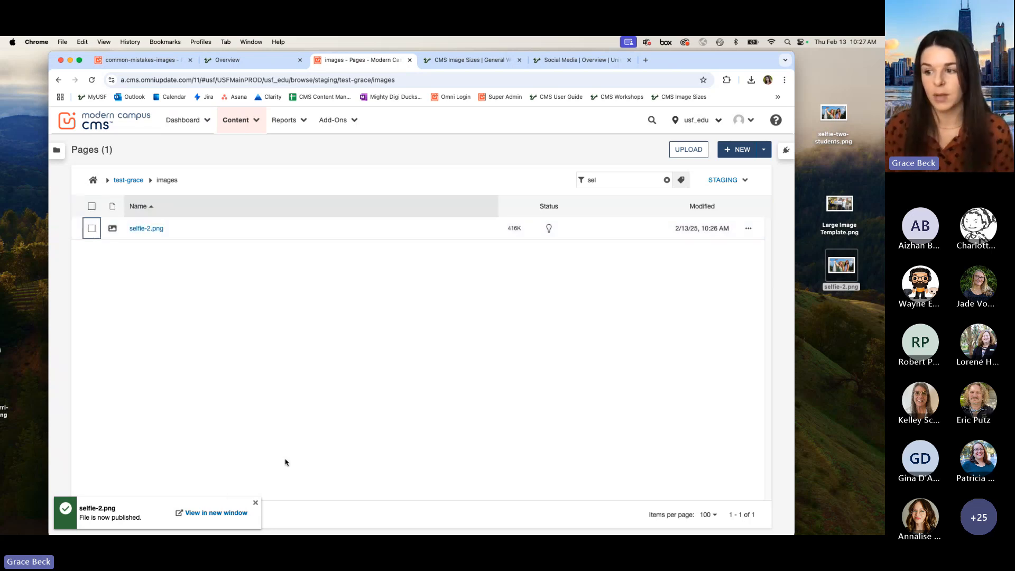
Step: Clear the staging file filter, switch the images folder to the Test target, and filter it by "self" to check for selfie-2.png
{"action": "left_click", "coordinate": [667, 180]}
{"action": "scroll", "coordinate": [618, 407], "scroll_direction": "down", "scroll_amount": 5}
{"action": "scroll", "coordinate": [617, 406], "scroll_direction": "down", "scroll_amount": 5}
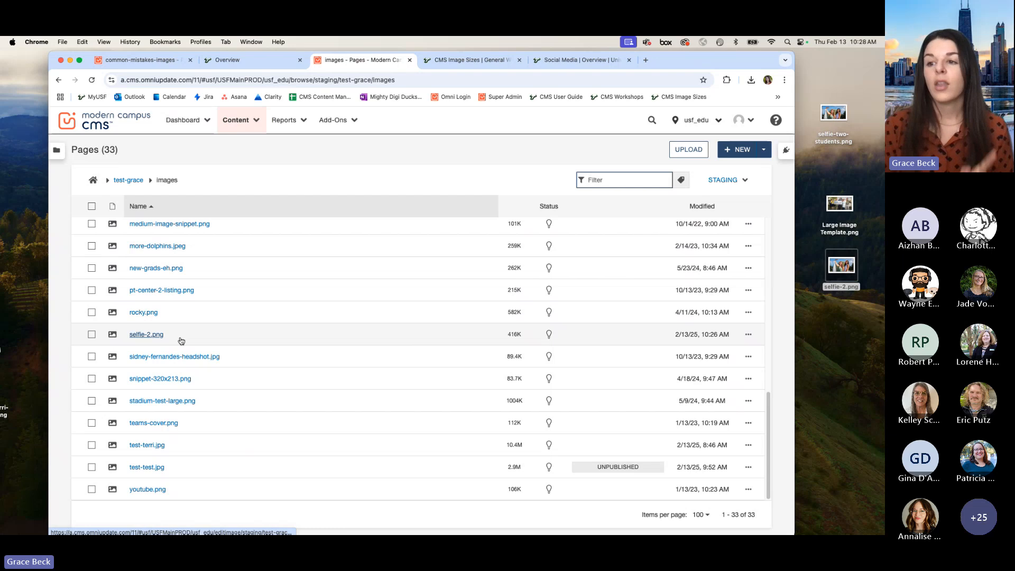
{"action": "left_click", "coordinate": [744, 181]}
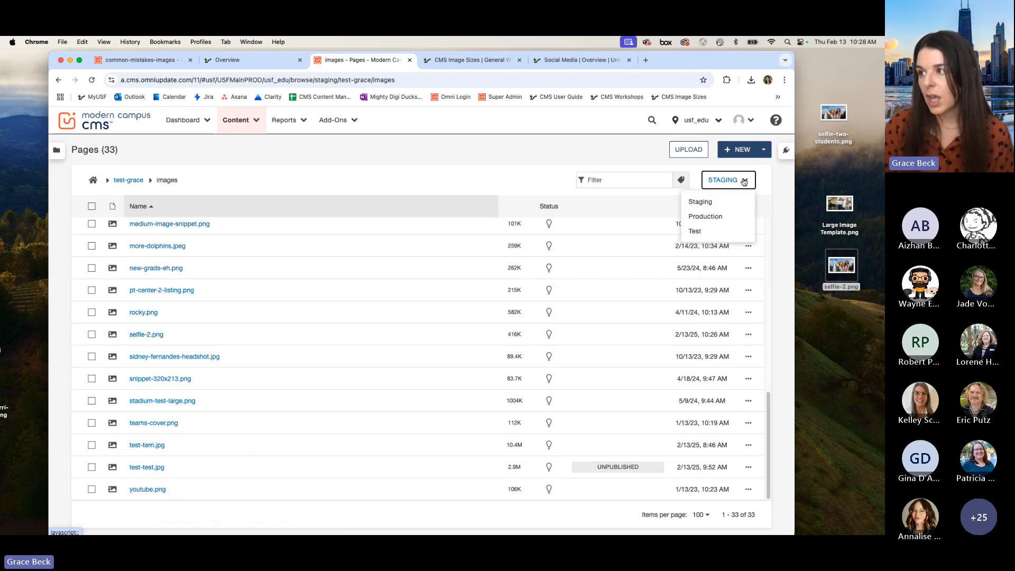
{"action": "left_click", "coordinate": [713, 238]}
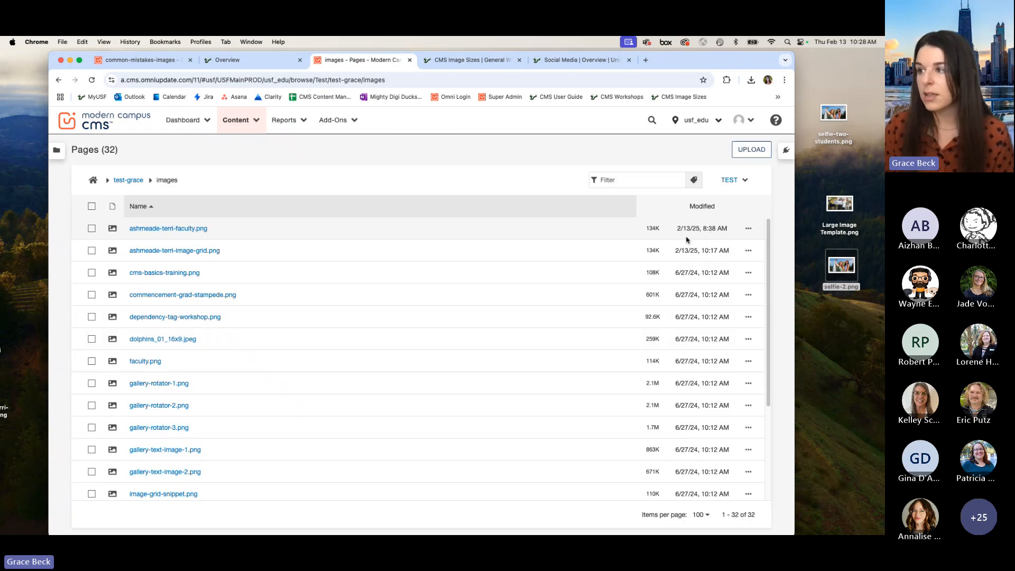
{"action": "left_click", "coordinate": [624, 180]}
{"action": "type", "text": "self"}
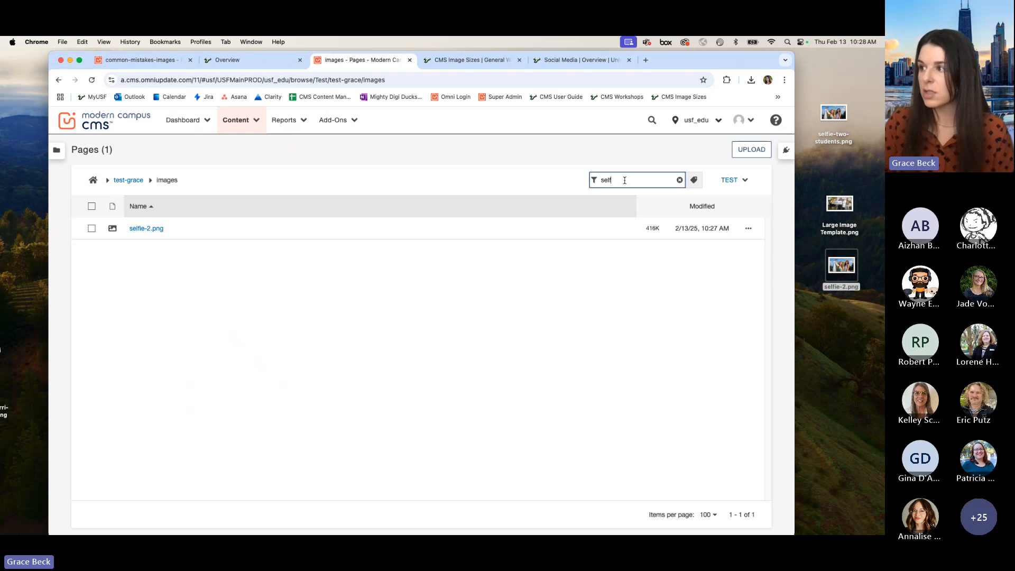
Step: Switch the images folder to the Production target and filter it by "self" to check for selfie-2.png
{"action": "left_click", "coordinate": [733, 180]}
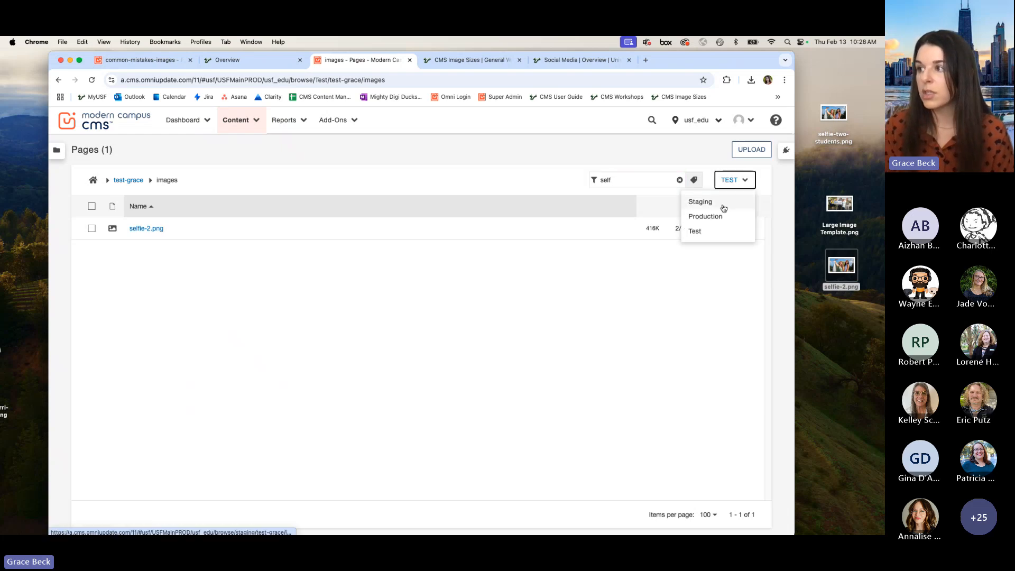
{"action": "left_click", "coordinate": [717, 215]}
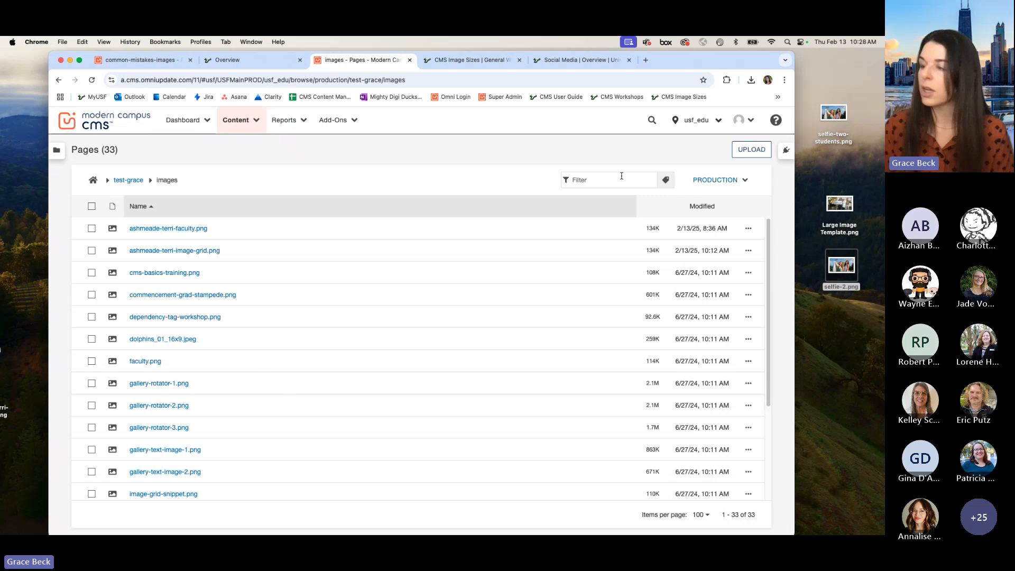
{"action": "left_click", "coordinate": [622, 179]}
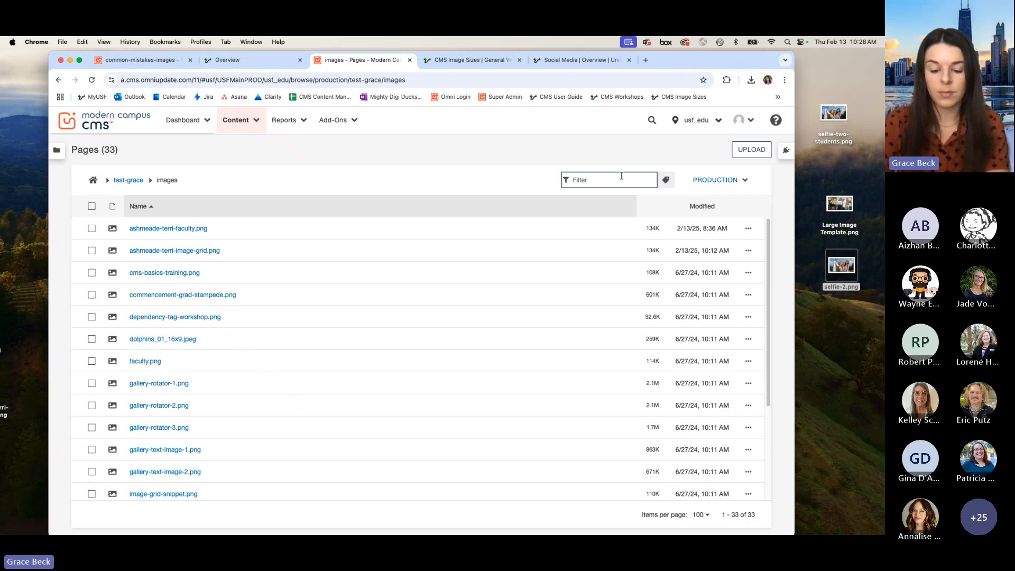
{"action": "type", "text": "self"}
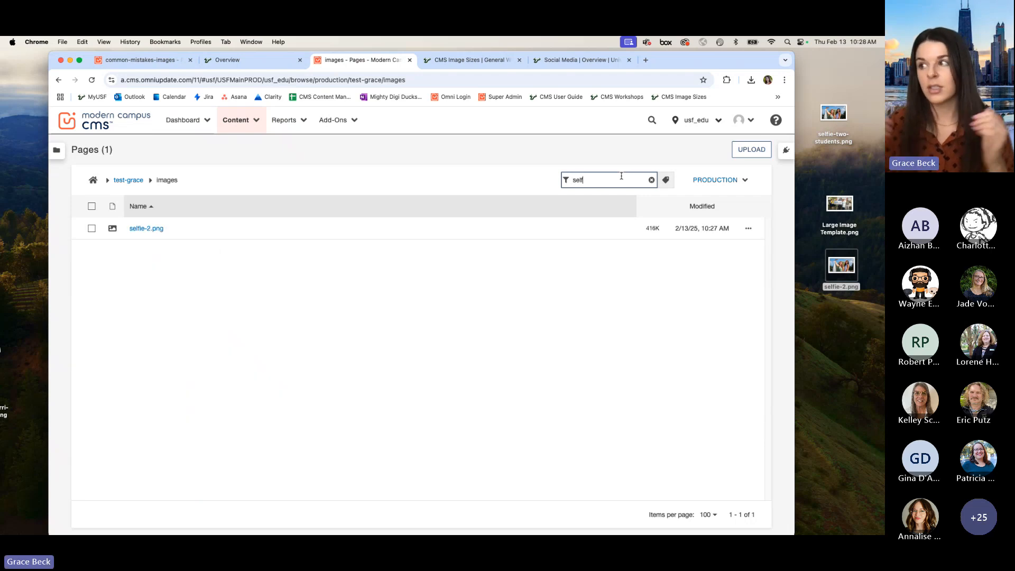
Step: Return the images folder to Staging, filter it by "sel", and move selfie-2.png to the recycle bin
{"action": "left_click", "coordinate": [725, 181]}
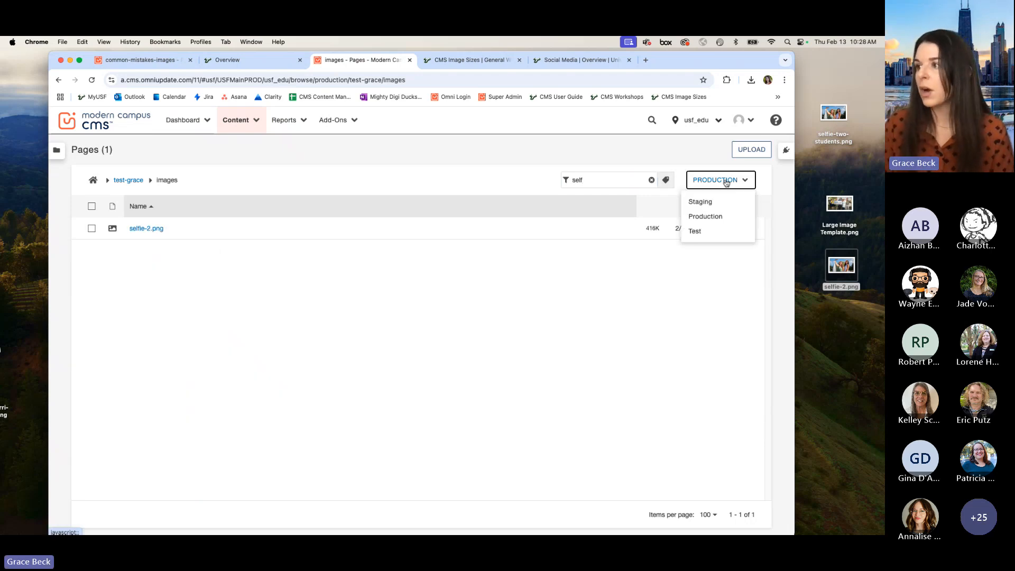
{"action": "left_click", "coordinate": [714, 205]}
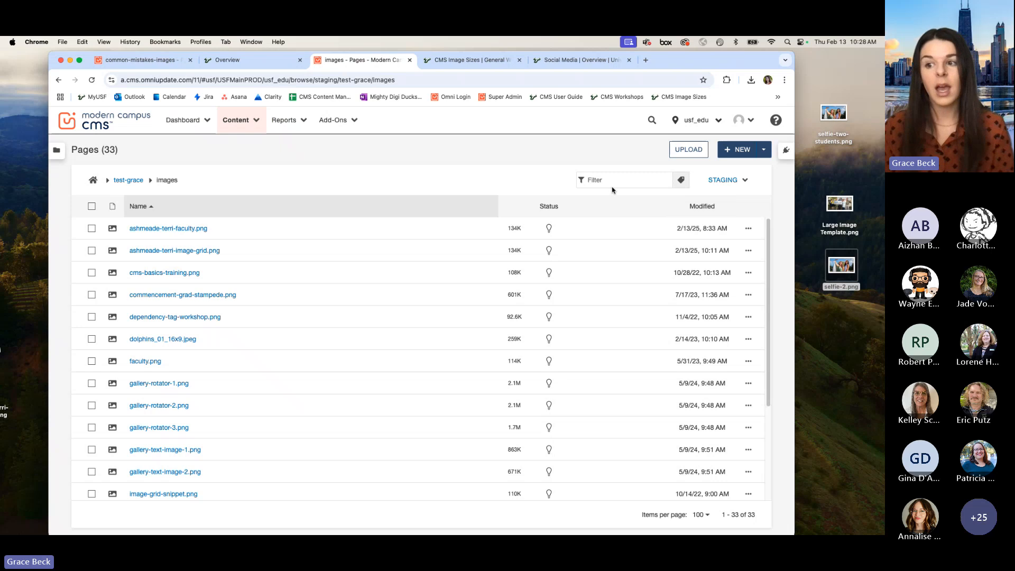
{"action": "left_click", "coordinate": [622, 185]}
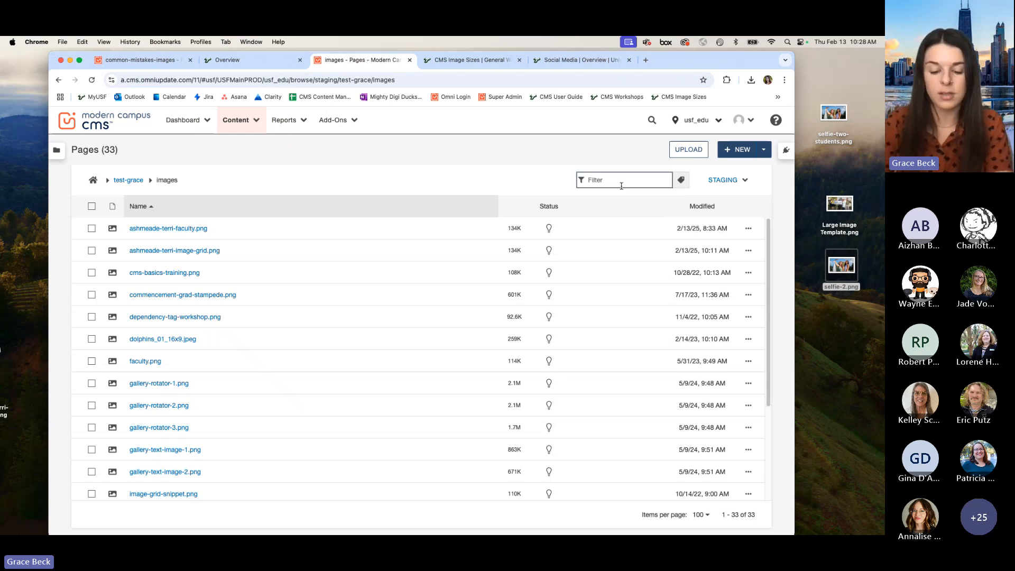
{"action": "type", "text": "sel"}
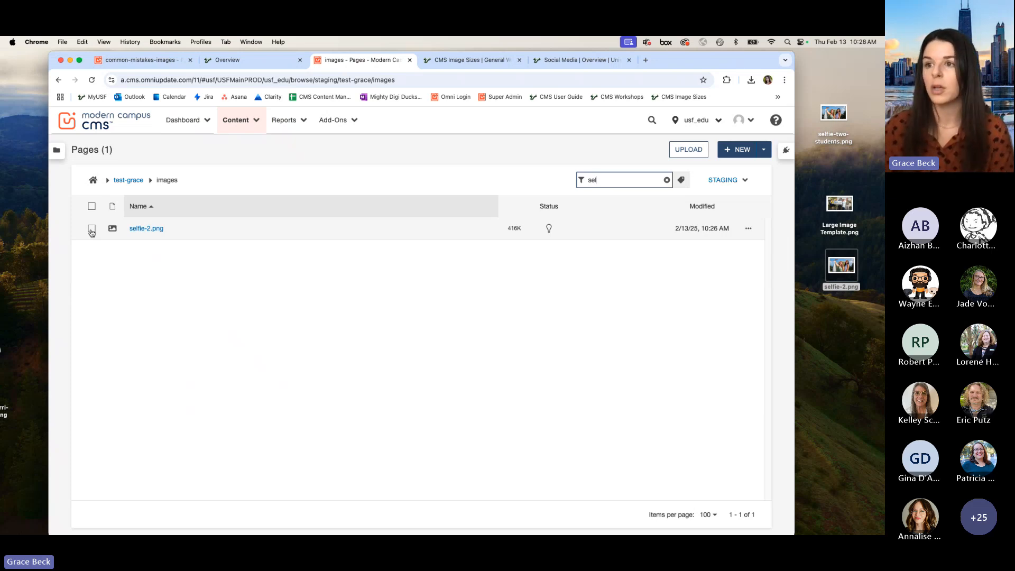
{"action": "left_click", "coordinate": [92, 231]}
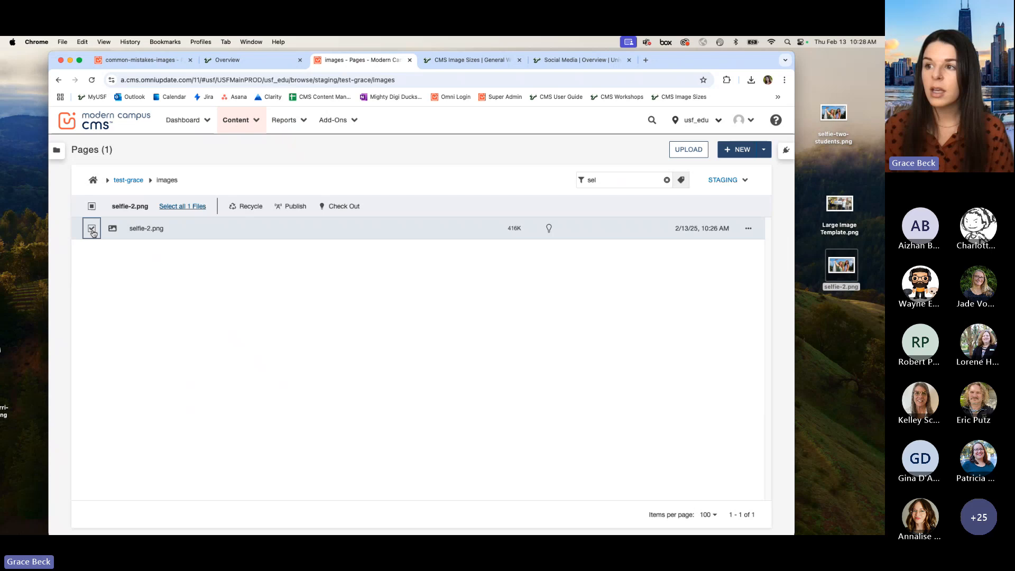
{"action": "left_click", "coordinate": [243, 207]}
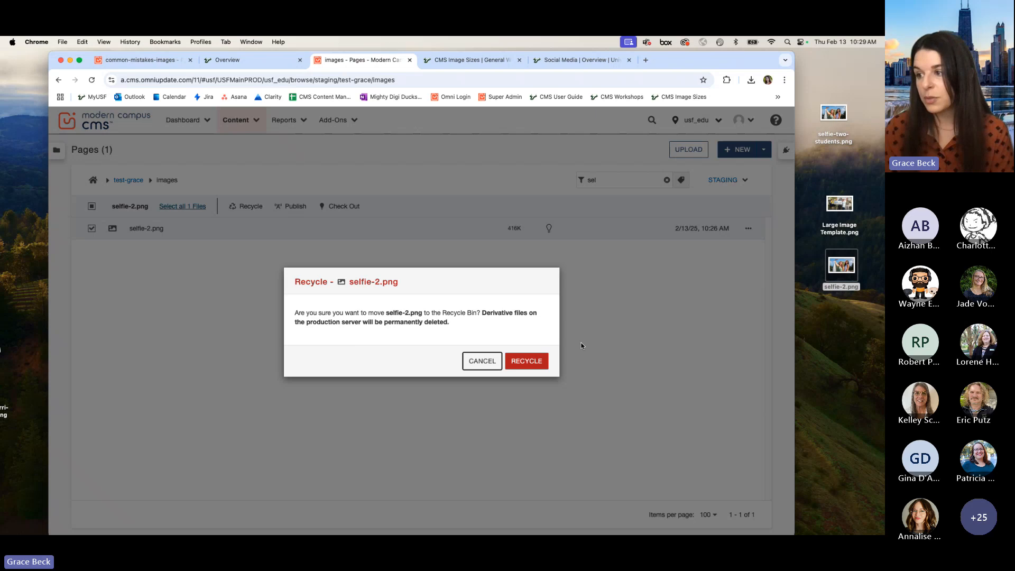
{"action": "left_click", "coordinate": [527, 361]}
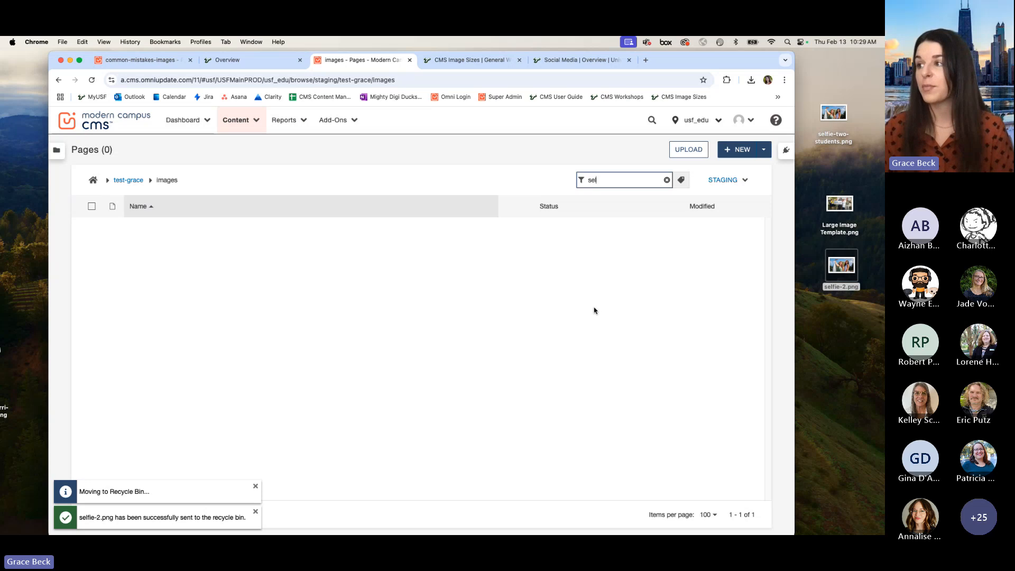
Step: Check the Test target's images folder for the recycled selfie-2.png by filtering it by "self"
{"action": "left_click", "coordinate": [743, 181]}
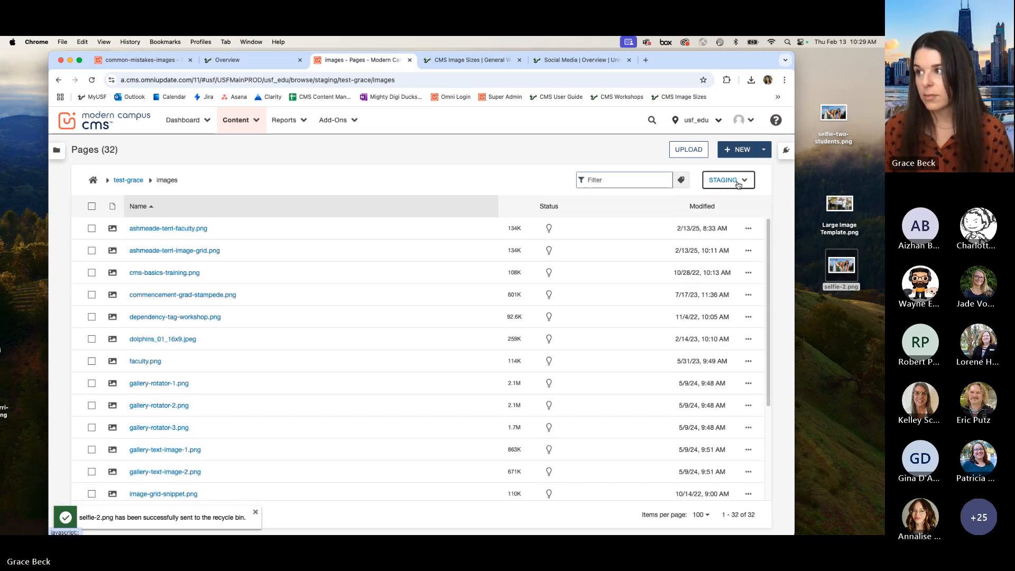
{"action": "left_click", "coordinate": [725, 181]}
{"action": "left_click", "coordinate": [698, 230]}
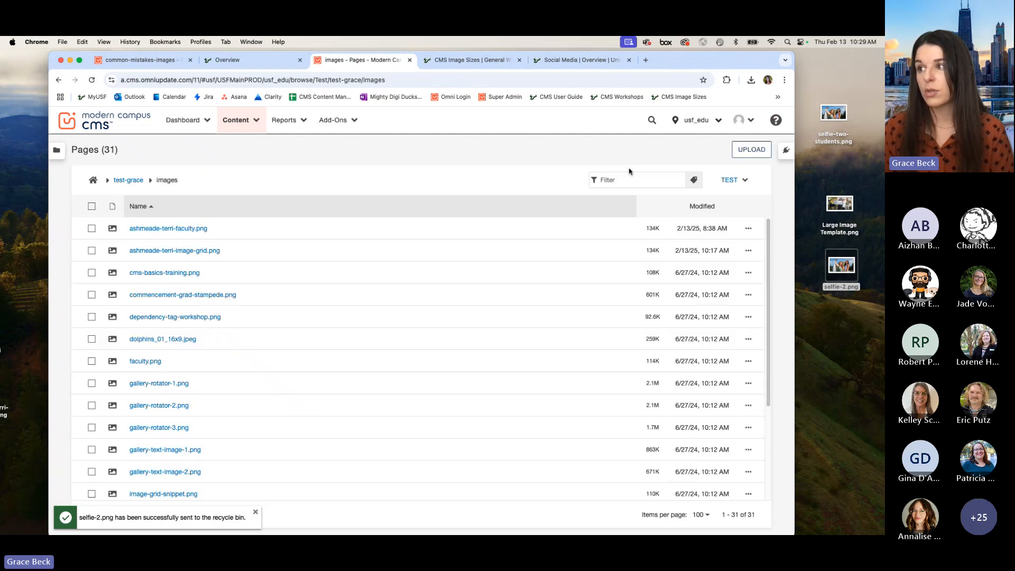
{"action": "left_click", "coordinate": [630, 173]}
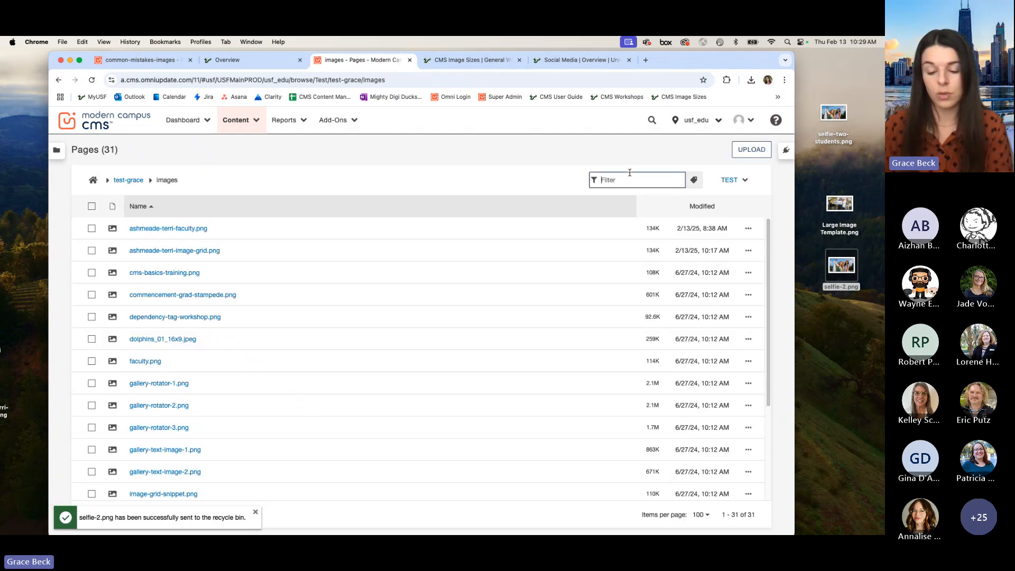
{"action": "type", "text": "self"}
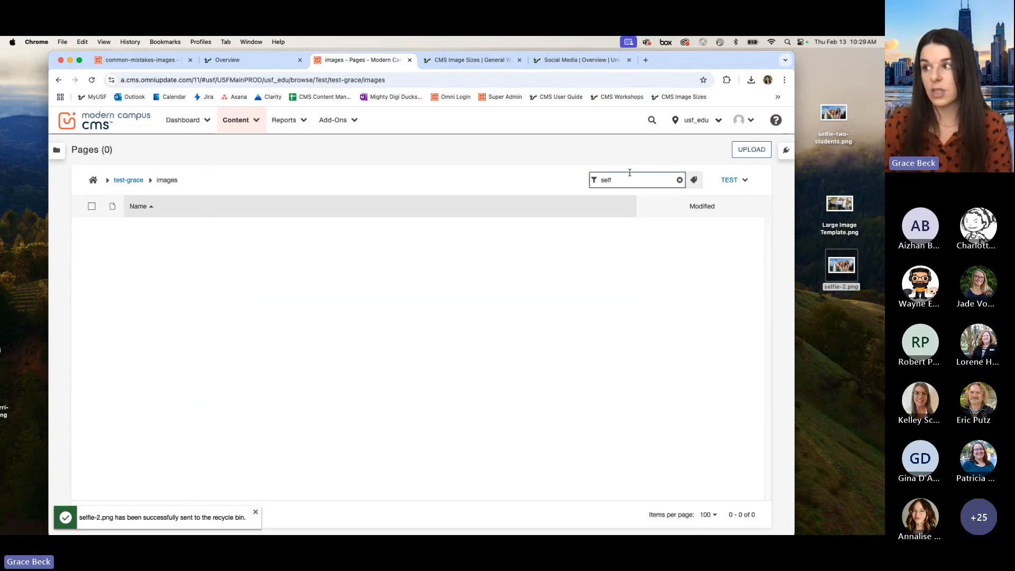
Step: Check the Production target for the recycled selfie-2.png with the filter "self", and return the images folder to Staging
{"action": "left_click", "coordinate": [743, 180]}
{"action": "left_click", "coordinate": [725, 215]}
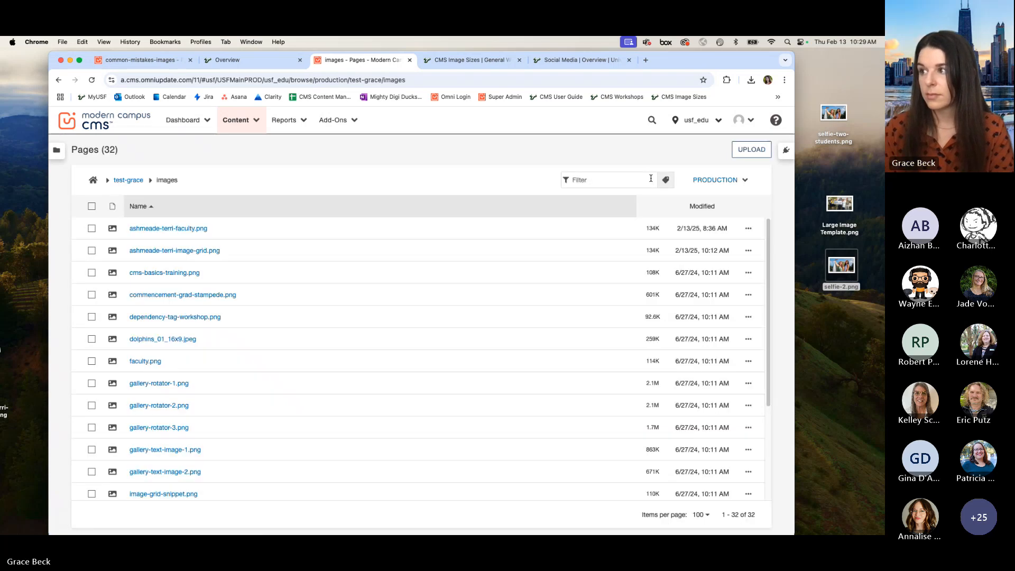
{"action": "left_click", "coordinate": [651, 178]}
{"action": "type", "text": "self"}
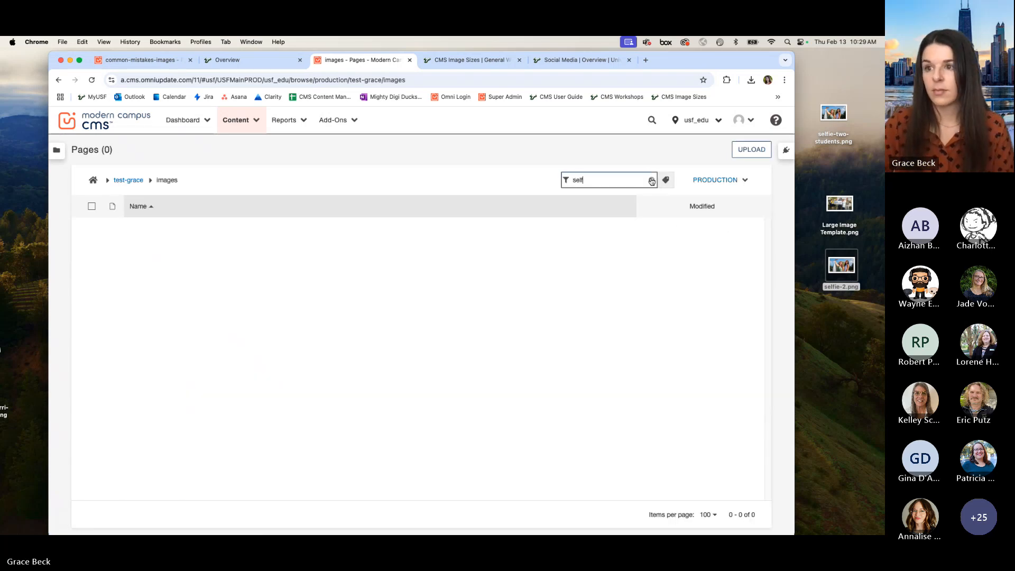
{"action": "left_click", "coordinate": [697, 182]}
{"action": "left_click", "coordinate": [700, 197]}
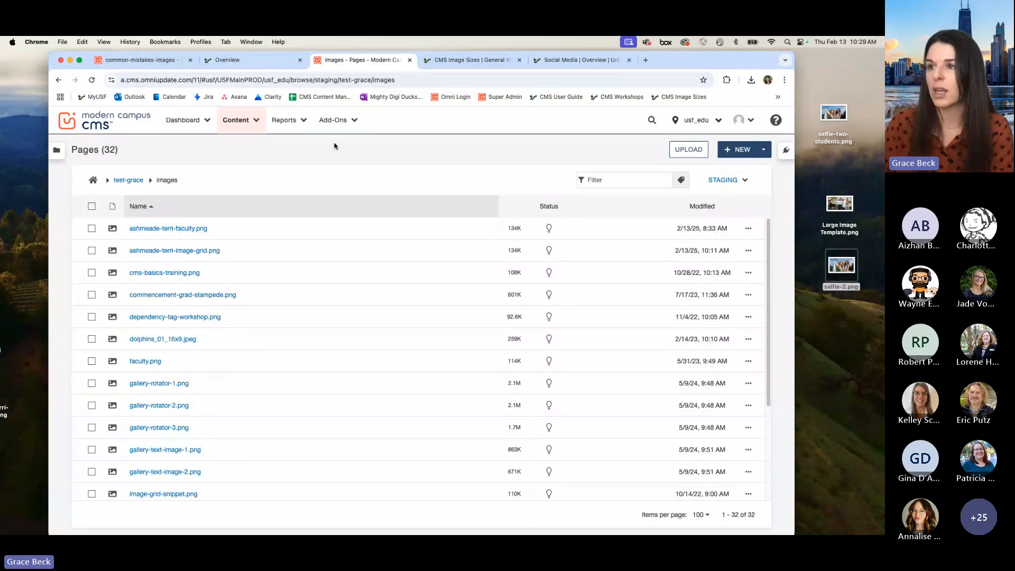
Step: Open the Recycle Bin, sort it by newest recycle date, and restore selfie-2.png to its original location
{"action": "left_click", "coordinate": [258, 124]}
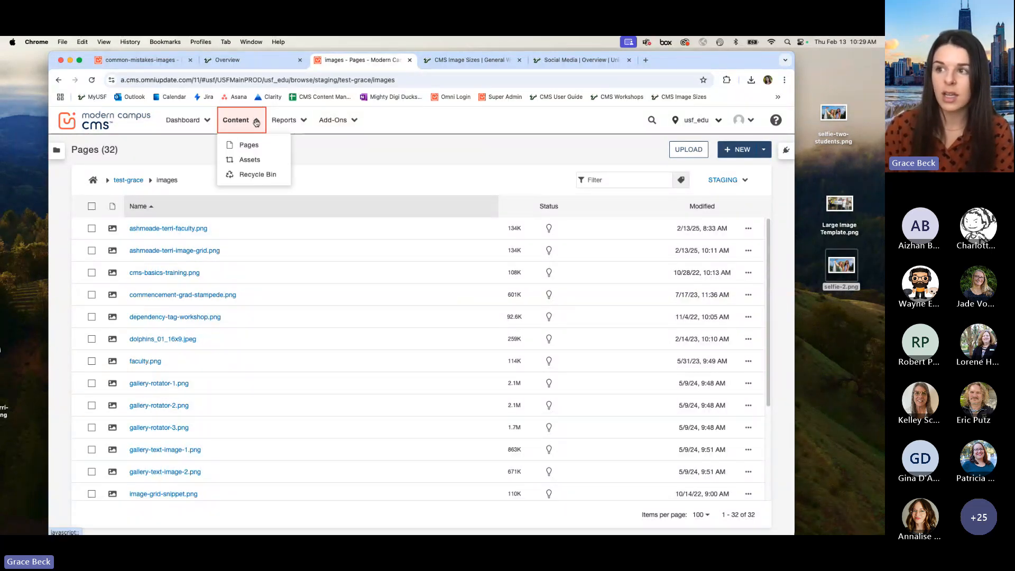
{"action": "left_click", "coordinate": [259, 175]}
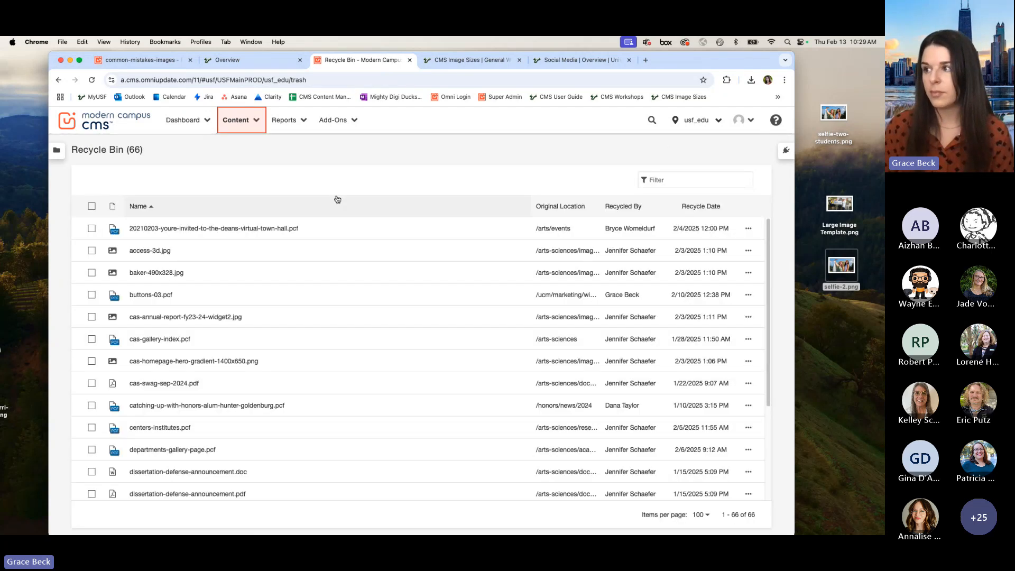
{"action": "left_click", "coordinate": [705, 211]}
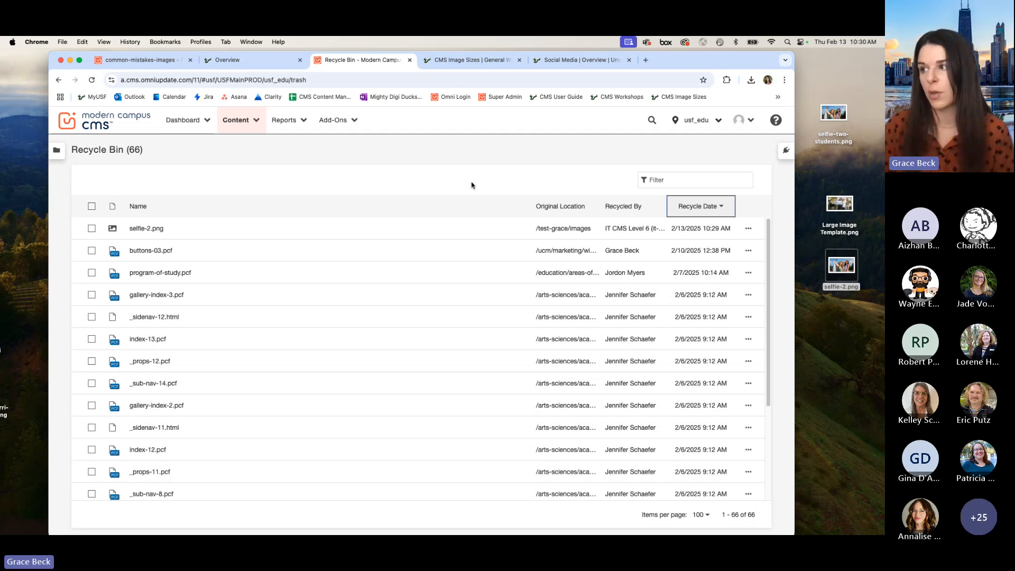
{"action": "left_click", "coordinate": [92, 230]}
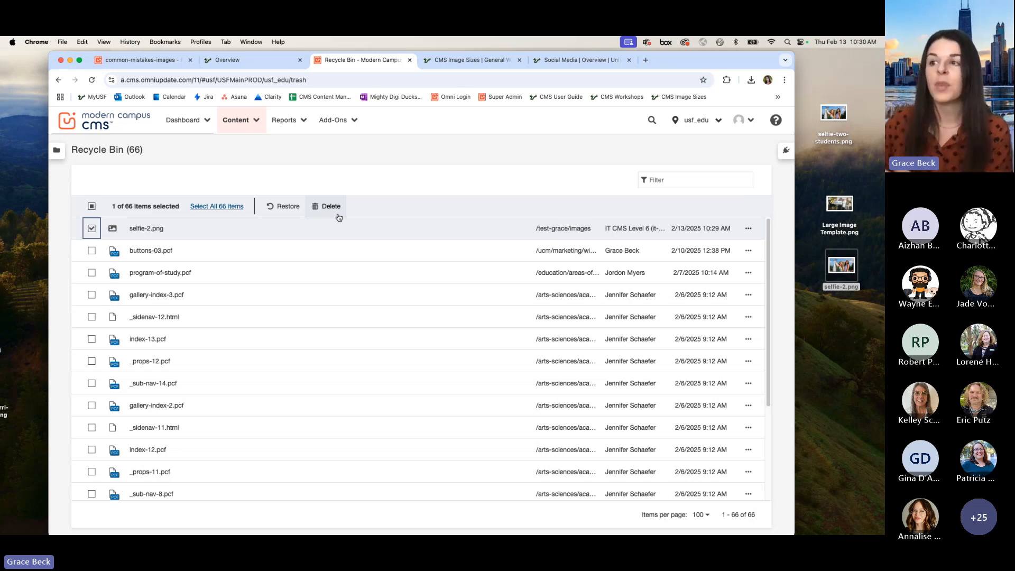
{"action": "left_click", "coordinate": [273, 207]}
{"action": "left_click", "coordinate": [537, 357]}
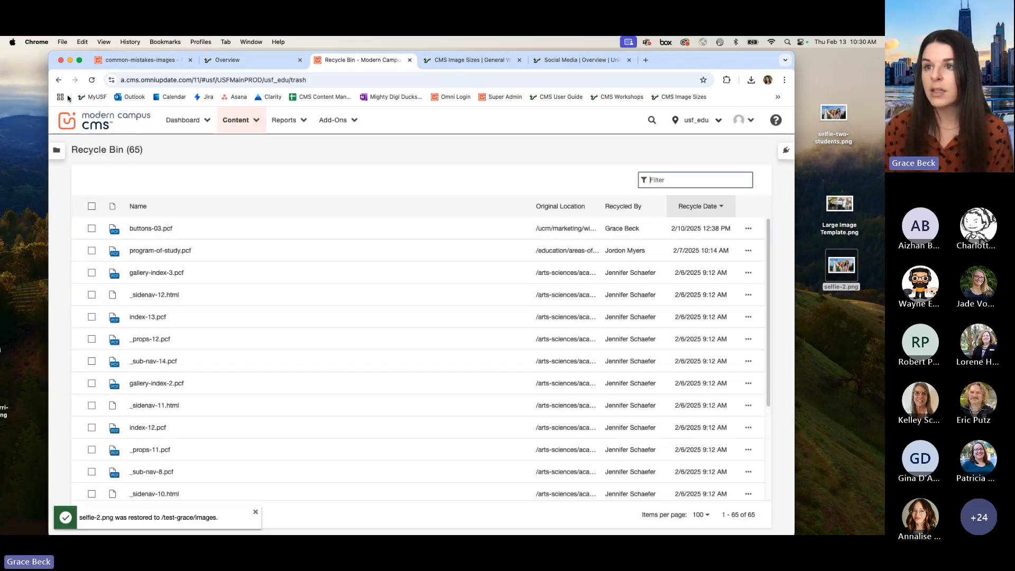
Step: Go back to the staging images folder and filter it by "sel" to check for the restored selfie-2.png
{"action": "left_click", "coordinate": [59, 80]}
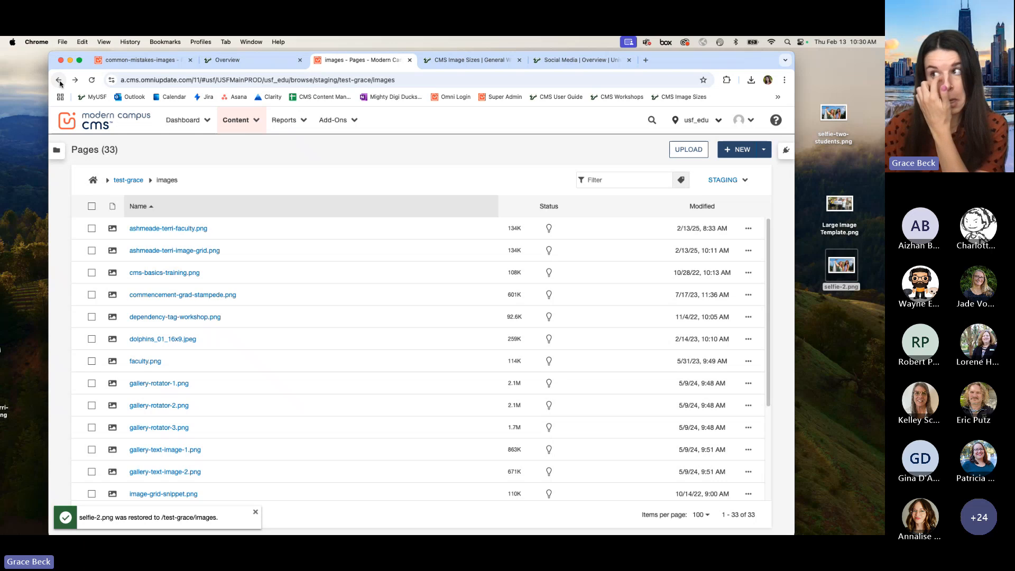
{"action": "left_click", "coordinate": [614, 182]}
{"action": "type", "text": "s"}
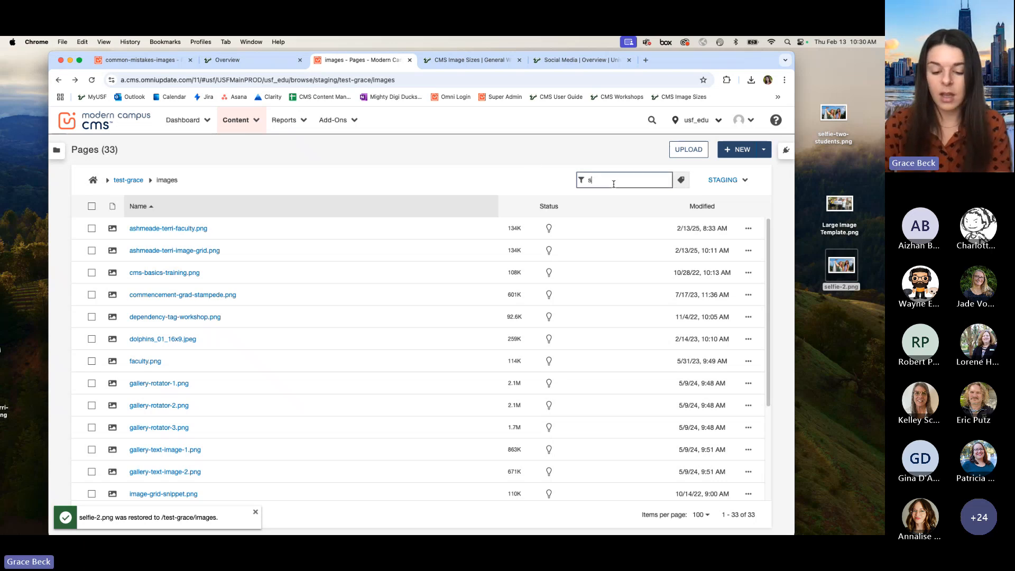
{"action": "type", "text": "el"}
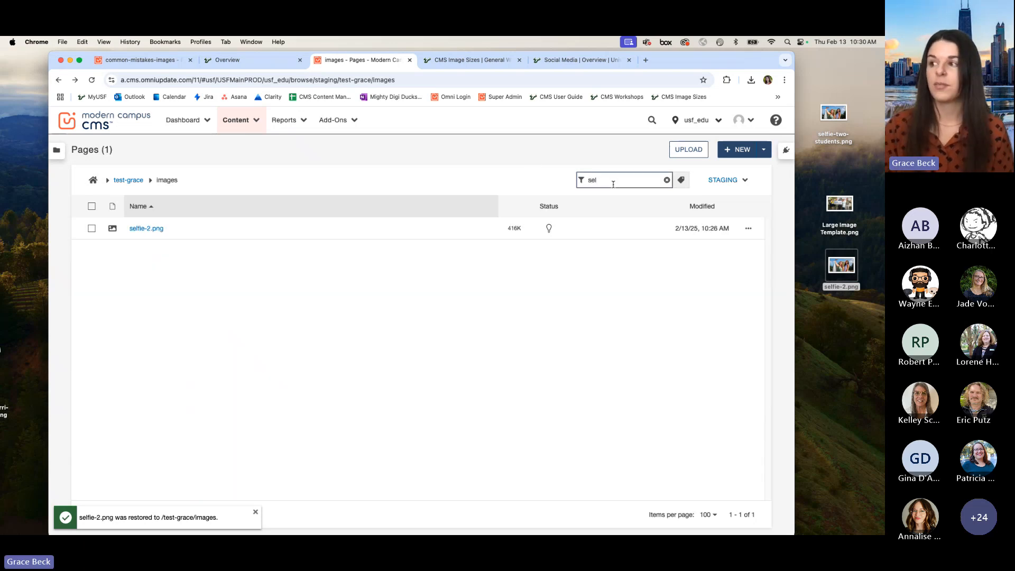
Step: Check the Test and Production targets for the restored selfie-2.png, filtering the images folder by "self" on each
{"action": "left_click", "coordinate": [720, 181]}
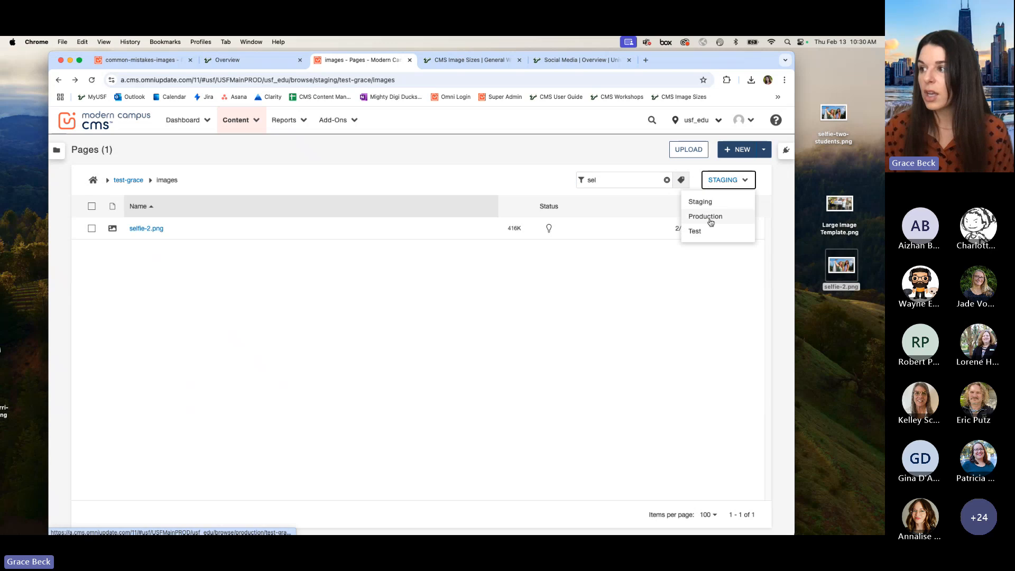
{"action": "left_click", "coordinate": [701, 229]}
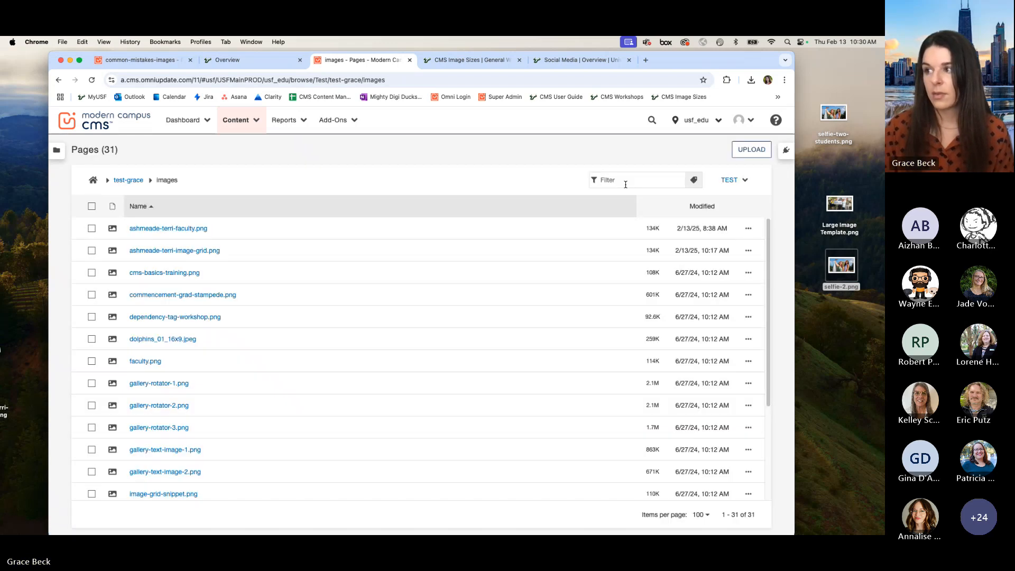
{"action": "type", "text": "self"}
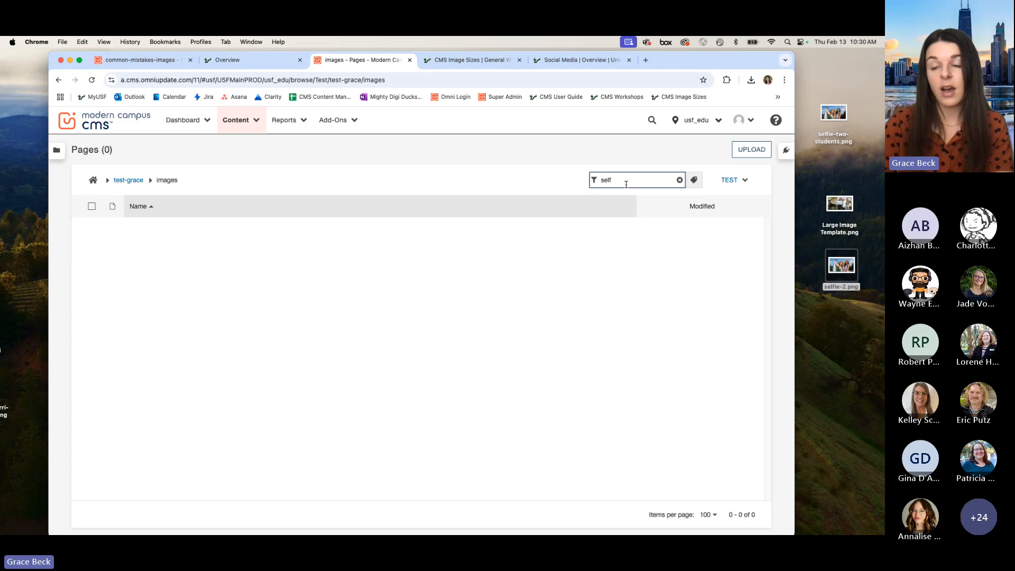
{"action": "left_click", "coordinate": [725, 181]}
{"action": "left_click", "coordinate": [709, 217]}
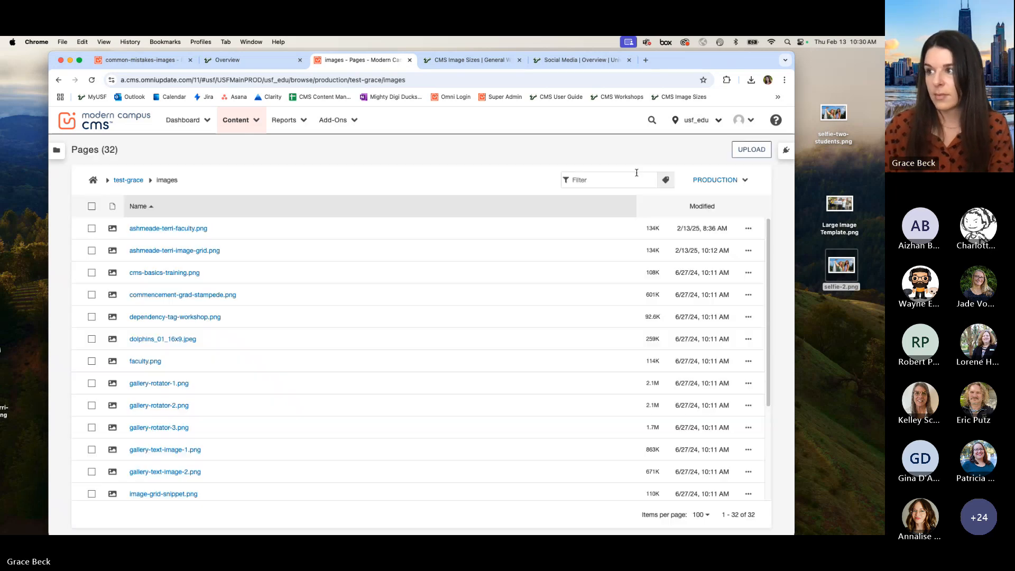
{"action": "left_click", "coordinate": [630, 175]}
{"action": "type", "text": "self"}
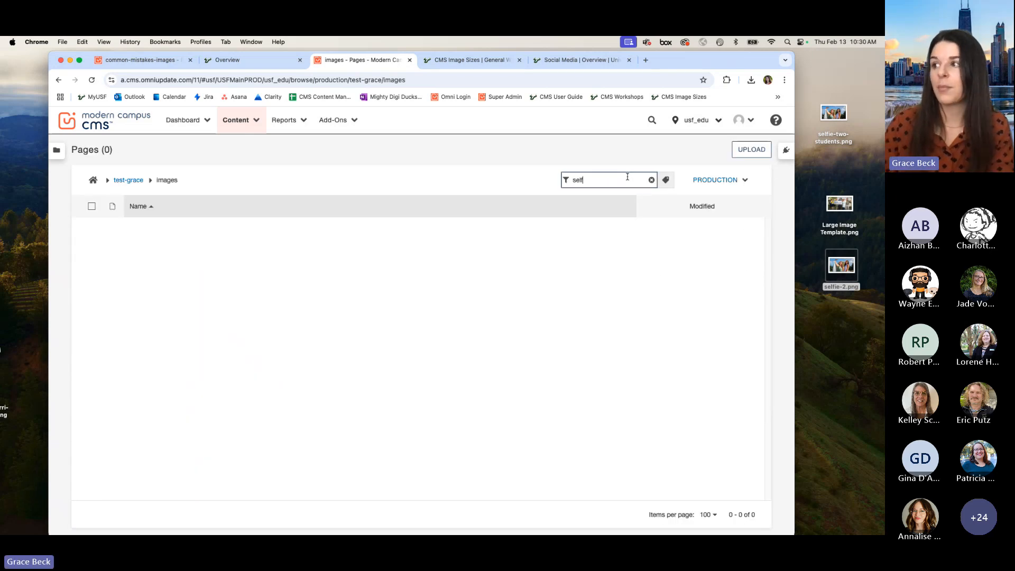
Step: Return the images folder to Staging, filter it by "self", and publish selfie-2.png to the Production target
{"action": "left_click", "coordinate": [716, 181]}
{"action": "left_click", "coordinate": [693, 199]}
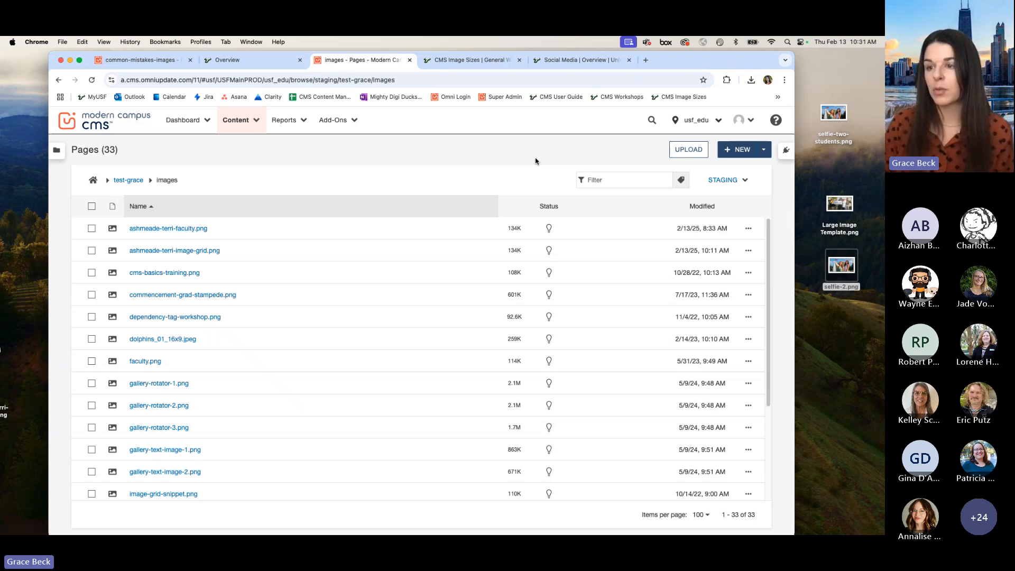
{"action": "left_click", "coordinate": [632, 181]}
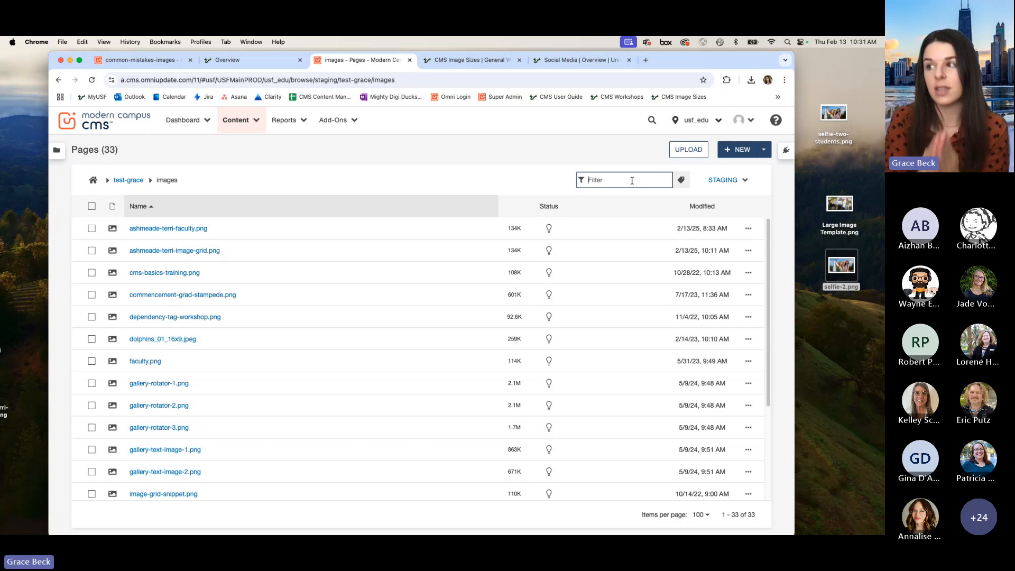
{"action": "type", "text": "self"}
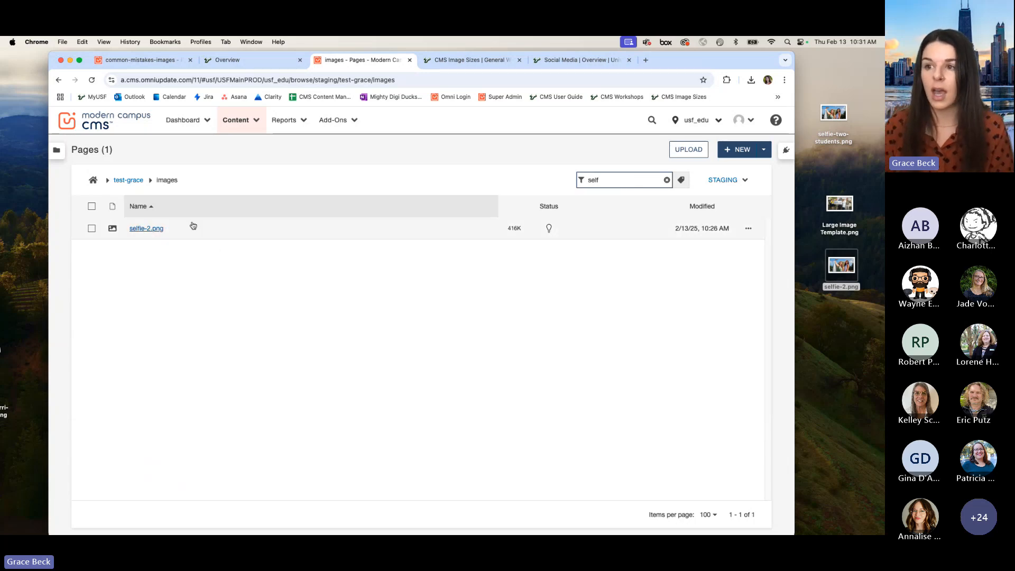
{"action": "left_click", "coordinate": [105, 226]}
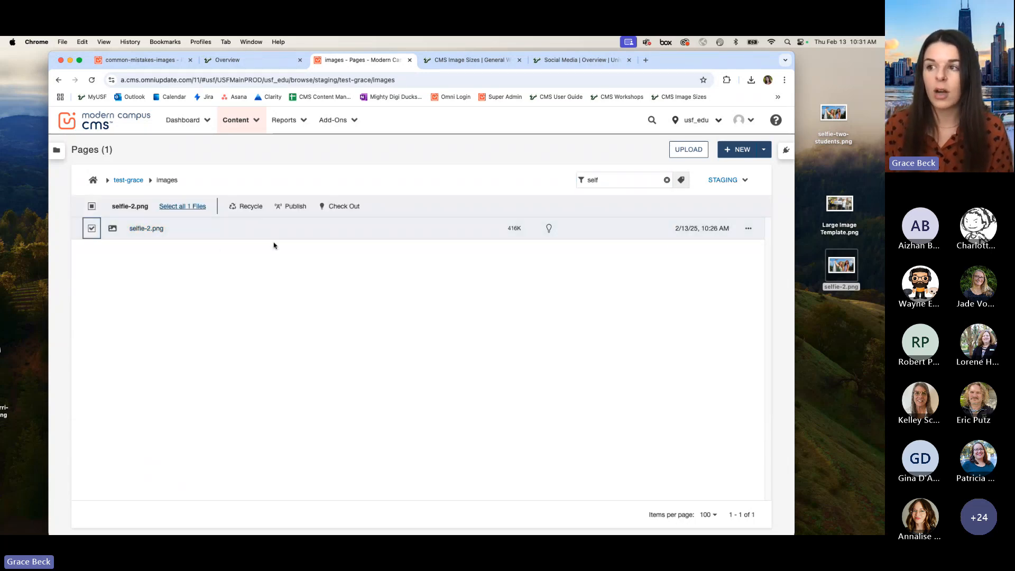
{"action": "left_click", "coordinate": [290, 207]}
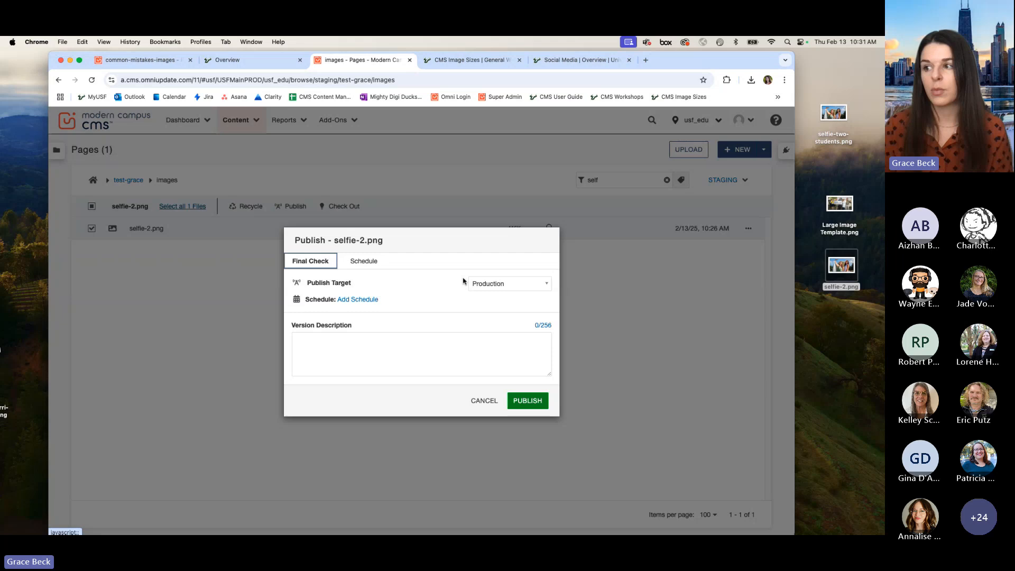
{"action": "left_click", "coordinate": [520, 400]}
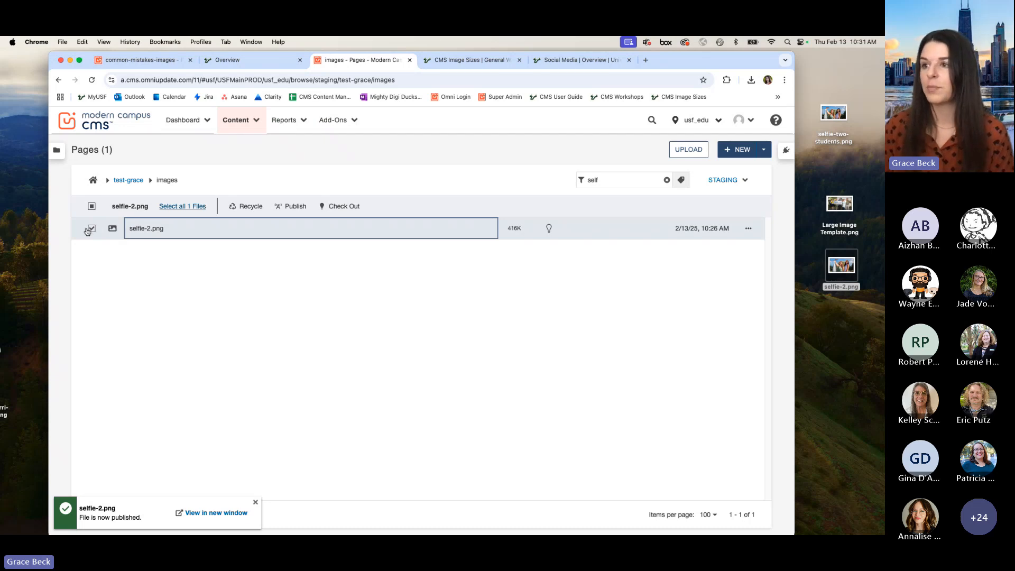
Step: Publish selfie-2.png again with Test as the publish target
{"action": "left_click", "coordinate": [291, 206]}
{"action": "left_click", "coordinate": [509, 284]}
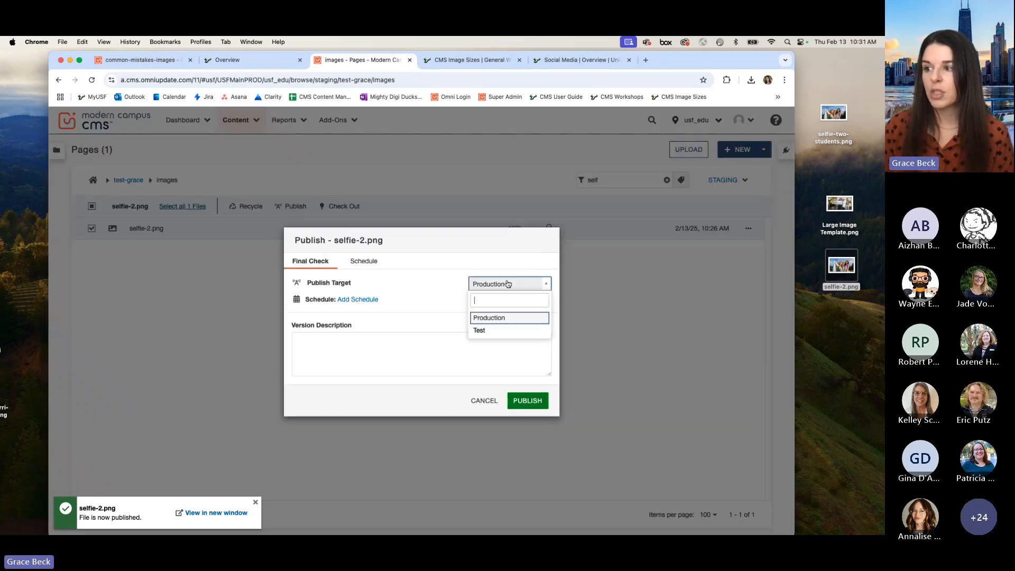
{"action": "left_click", "coordinate": [491, 331]}
{"action": "left_click", "coordinate": [524, 399]}
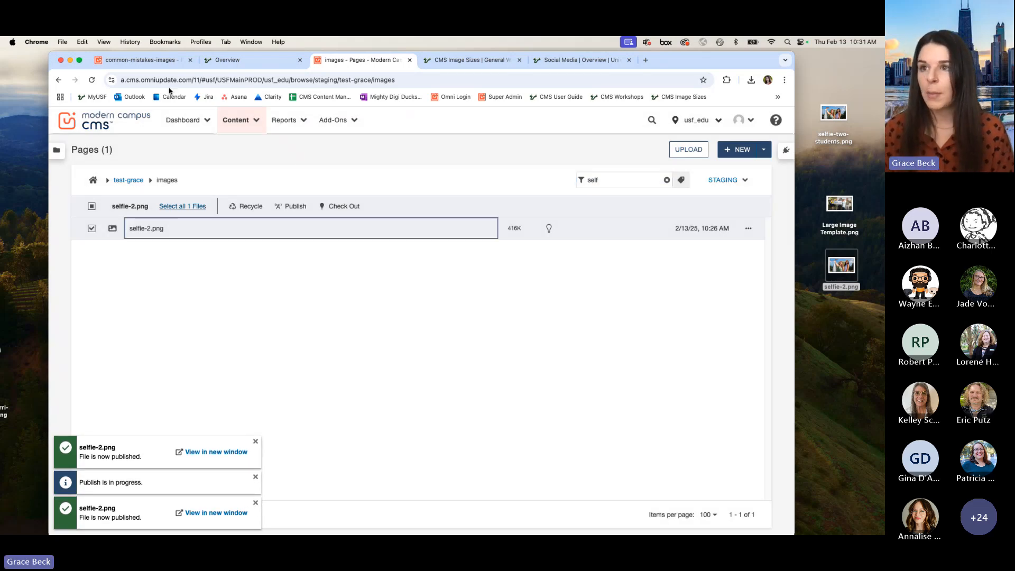
Step: Check out index.pcf in the common-mistakes-images folder and open its main content region for editing
{"action": "left_click", "coordinate": [158, 60]}
{"action": "left_click", "coordinate": [549, 294]}
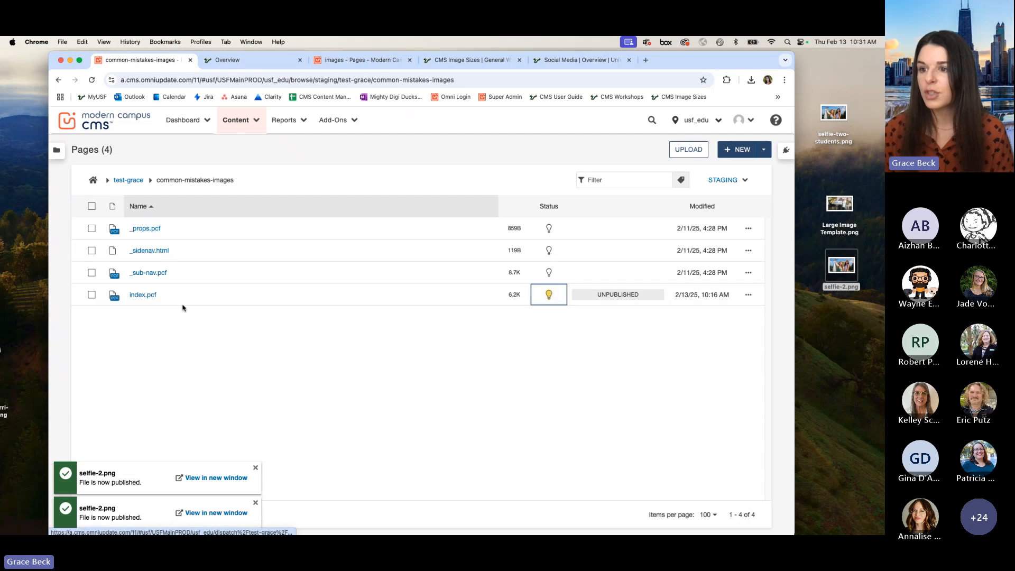
{"action": "left_click", "coordinate": [183, 305]}
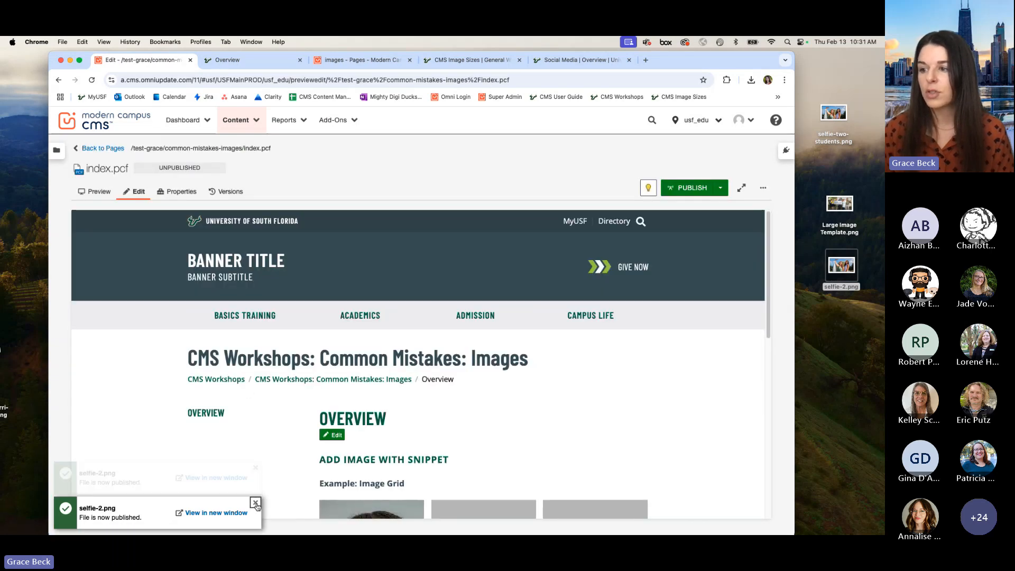
{"action": "left_click", "coordinate": [256, 503]}
{"action": "scroll", "coordinate": [377, 358], "scroll_direction": "down", "scroll_amount": 3}
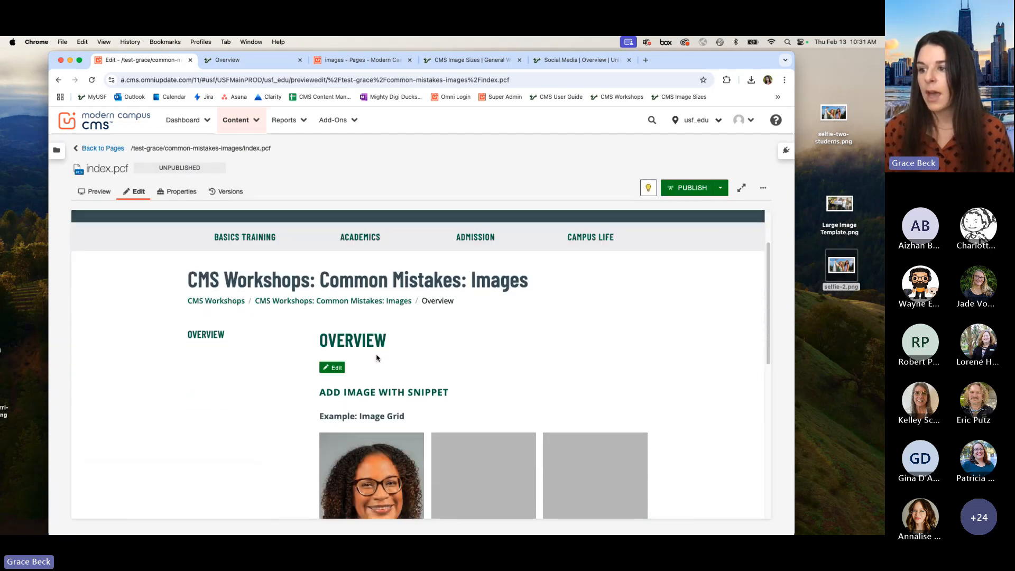
{"action": "left_click", "coordinate": [333, 368]}
{"action": "left_click", "coordinate": [475, 341]}
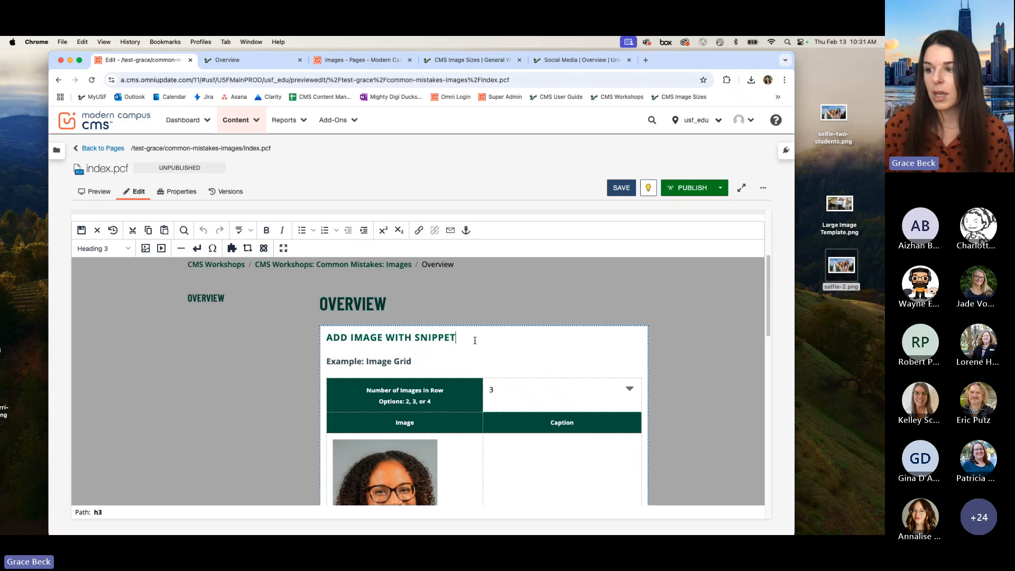
Step: Add a new line below the "Example: Large" heading and insert the "Image - Large" snippet there, filtering the snippets by "large"
{"action": "scroll", "coordinate": [475, 340], "scroll_direction": "down", "scroll_amount": 10}
{"action": "left_click", "coordinate": [412, 326]}
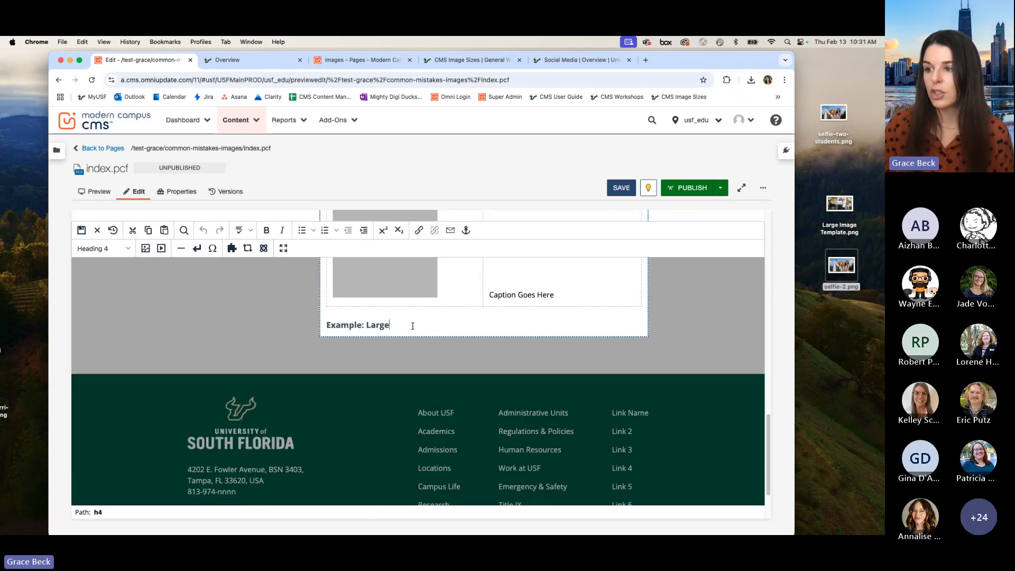
{"action": "key", "text": "Return"}
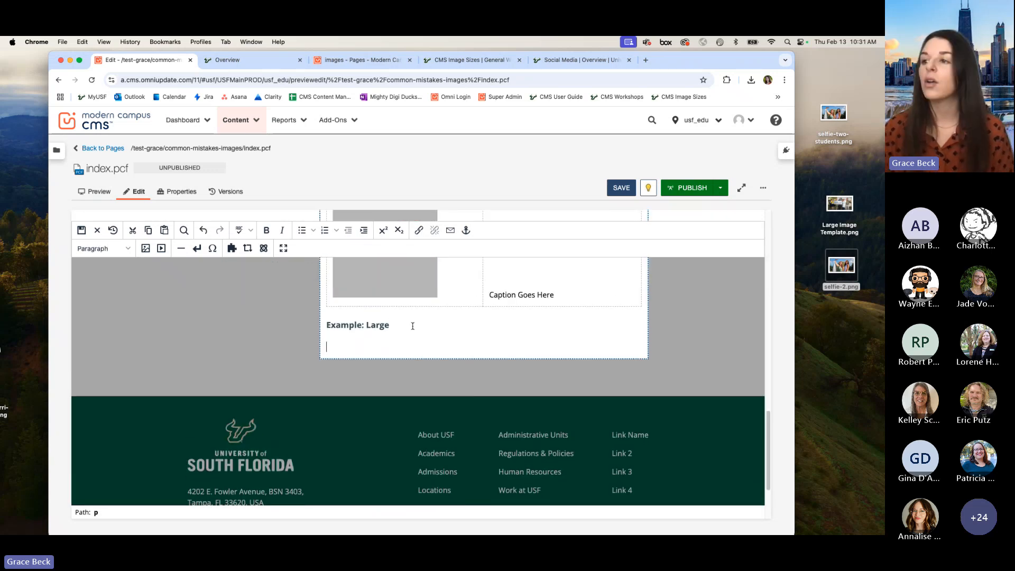
{"action": "left_click", "coordinate": [231, 249]}
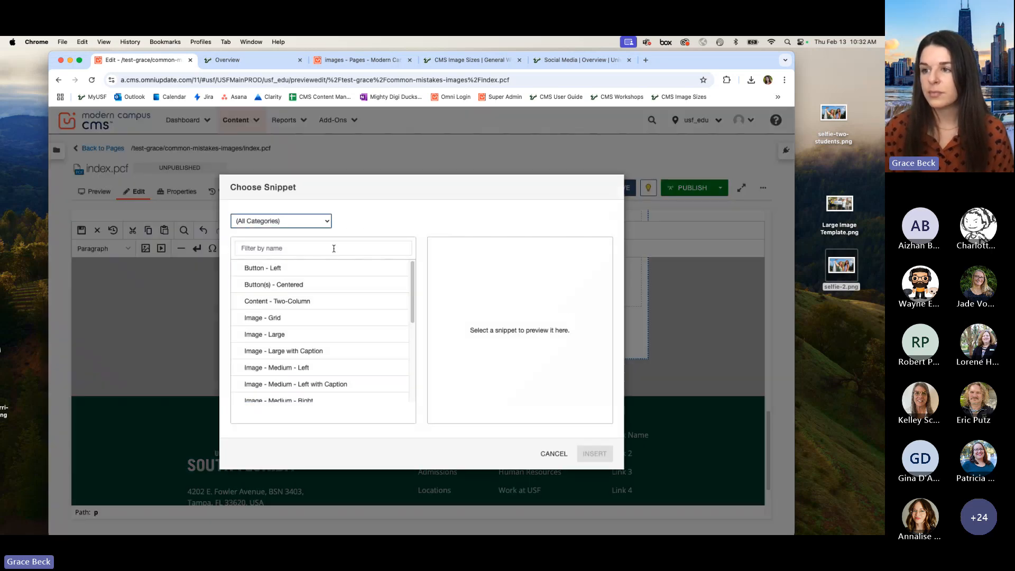
{"action": "left_click", "coordinate": [334, 248]}
{"action": "type", "text": "large"}
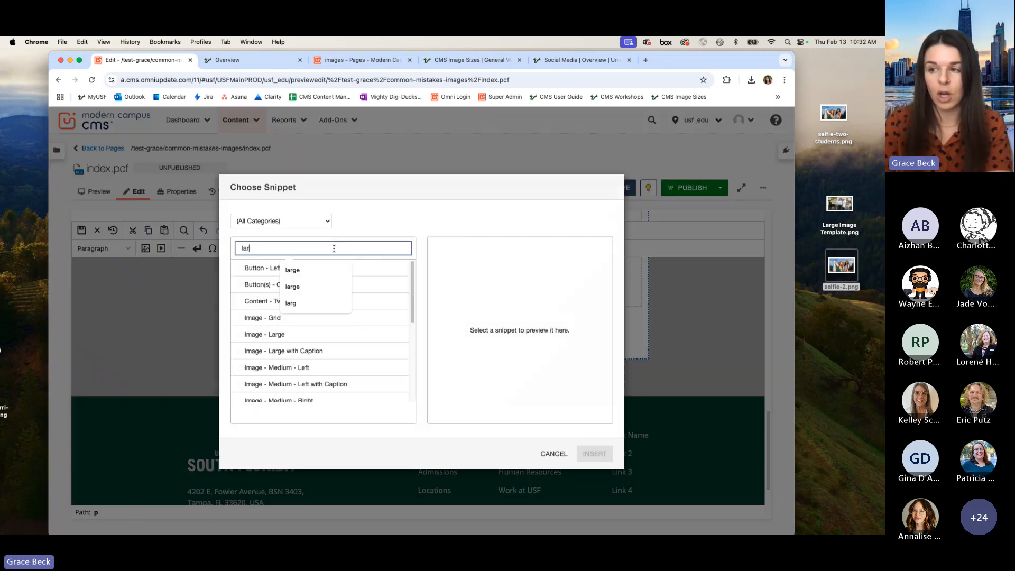
{"action": "left_click", "coordinate": [415, 208]}
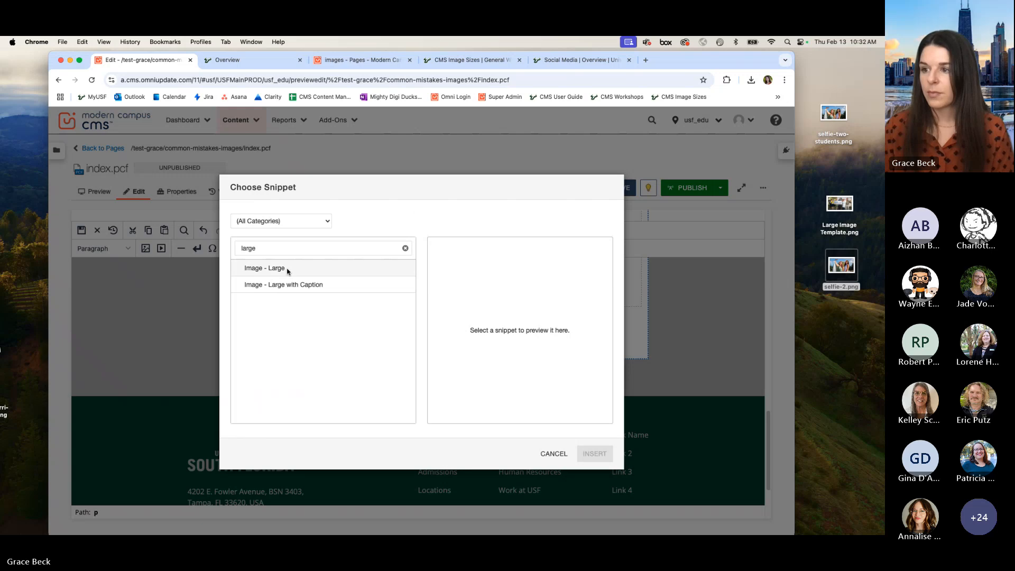
{"action": "left_click", "coordinate": [261, 271]}
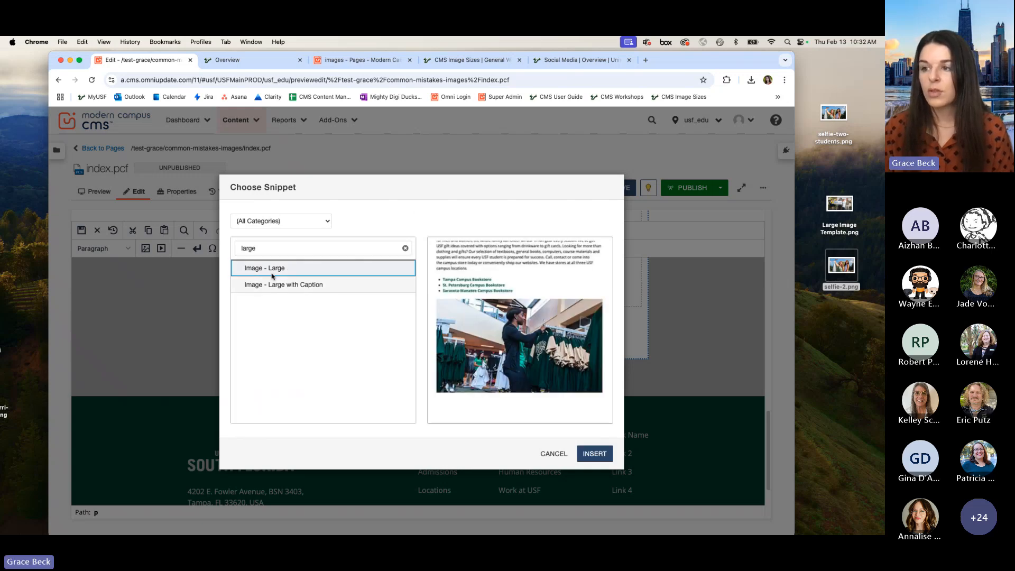
{"action": "left_click", "coordinate": [593, 454]}
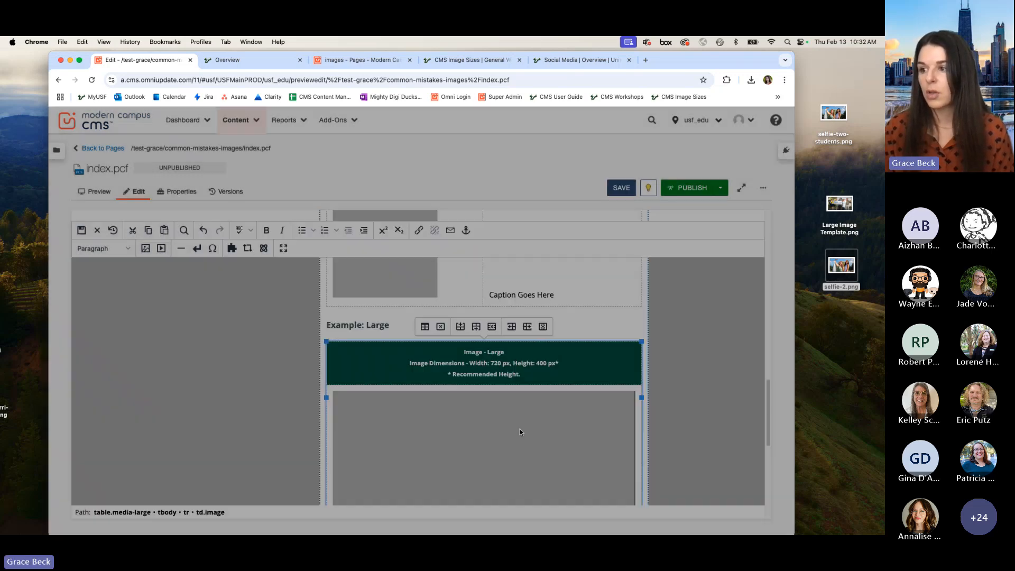
Step: Replace the source of the large snippet's placeholder image with selfie-2.png from the staging images folder, filtering by "self"
{"action": "scroll", "coordinate": [375, 337], "scroll_direction": "down", "scroll_amount": 3}
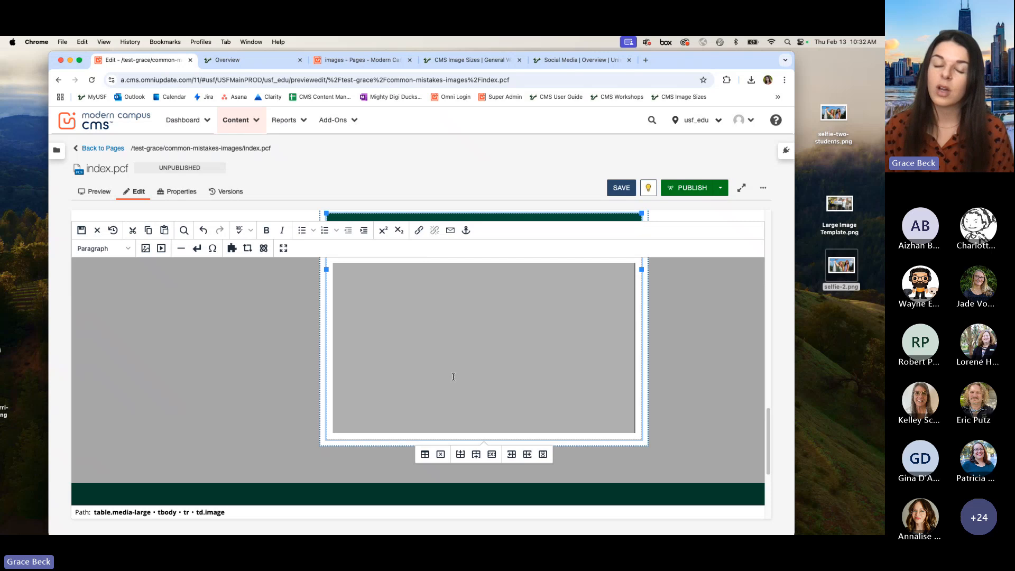
{"action": "left_click", "coordinate": [397, 331]}
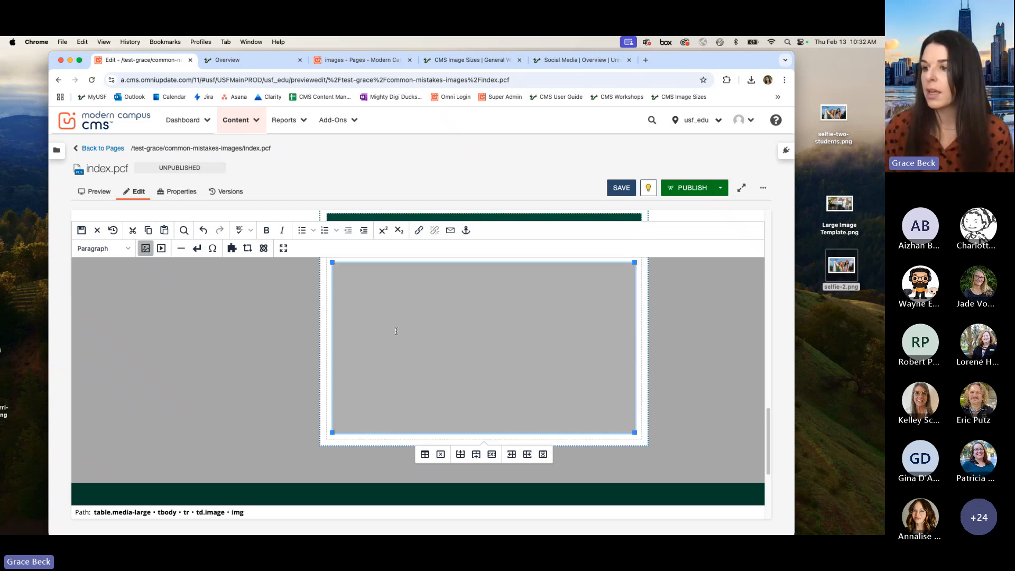
{"action": "left_click", "coordinate": [145, 248]}
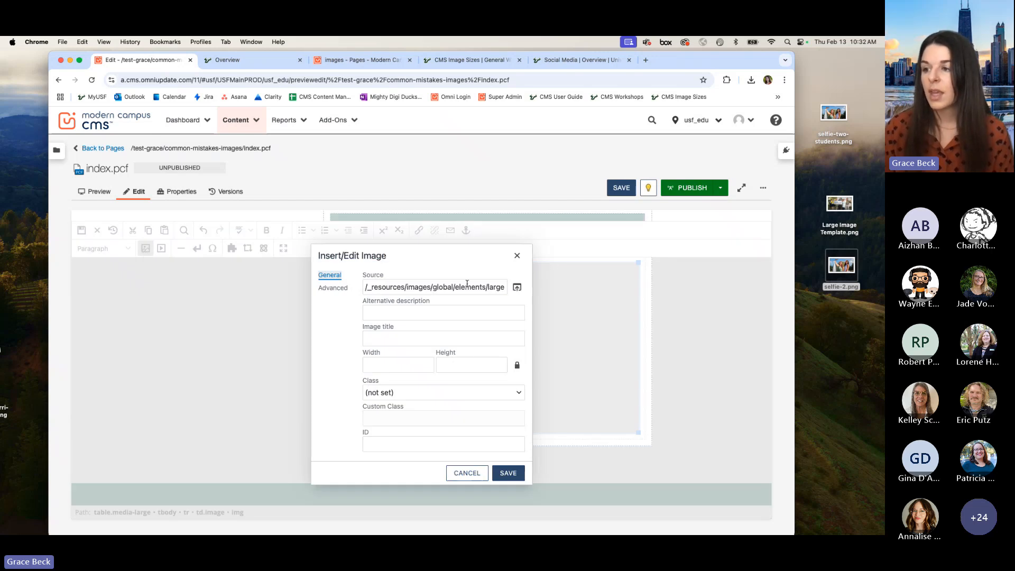
{"action": "left_click", "coordinate": [463, 286]}
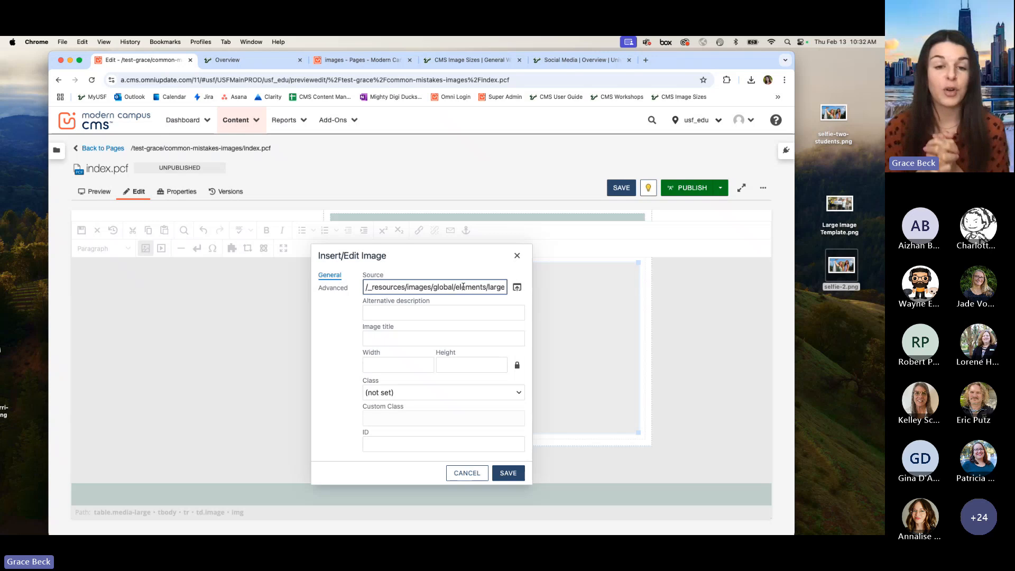
{"action": "key", "text": "super+a"}
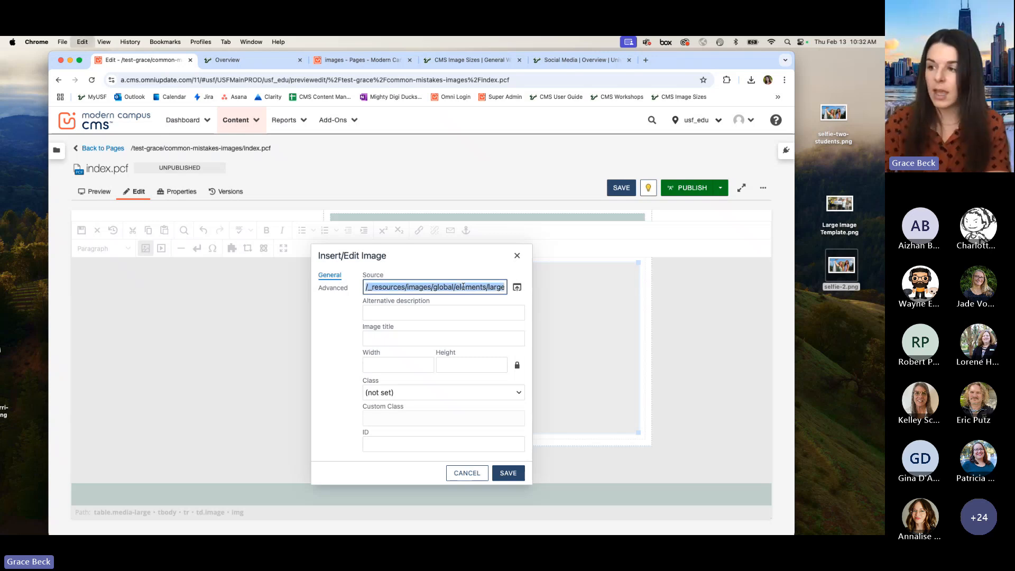
{"action": "key", "text": "BackSpace"}
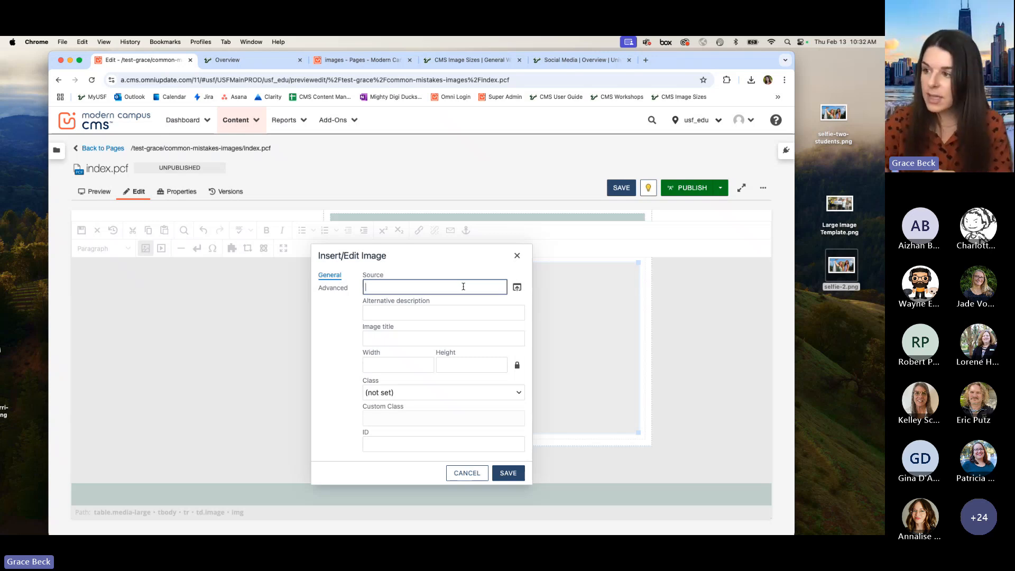
{"action": "left_click", "coordinate": [519, 288]}
{"action": "left_click", "coordinate": [348, 269]}
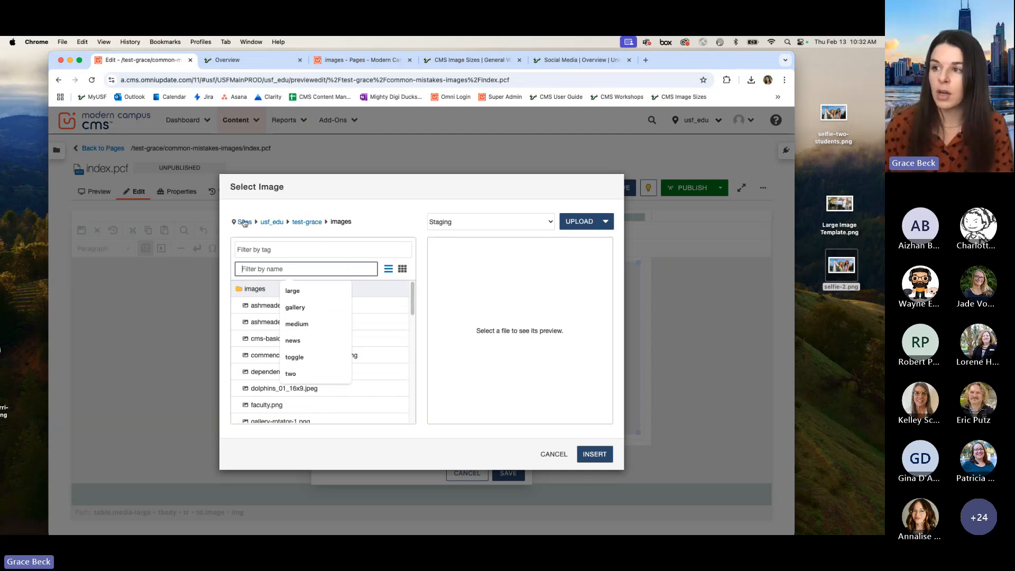
{"action": "type", "text": "self"}
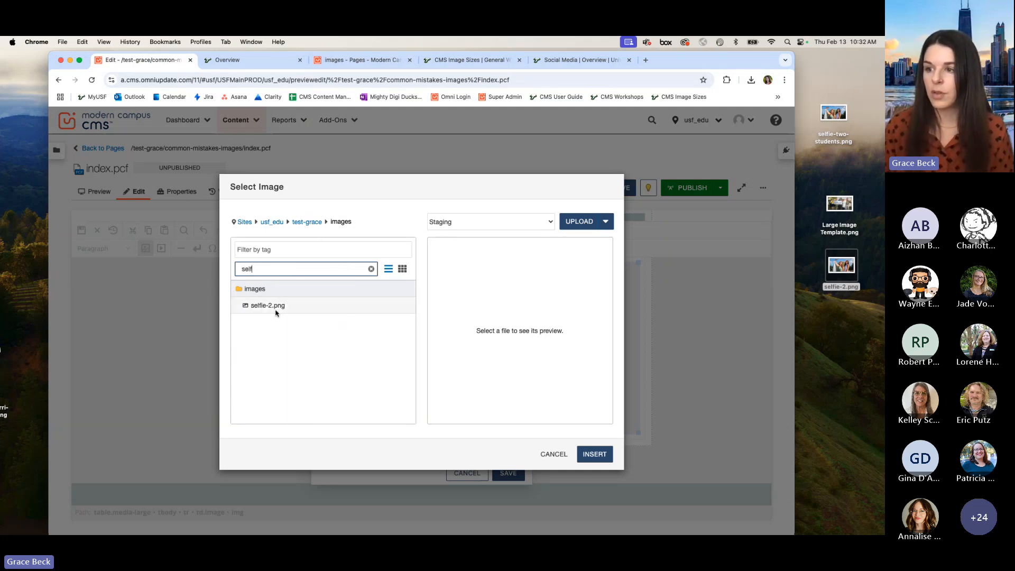
{"action": "left_click", "coordinate": [275, 312]}
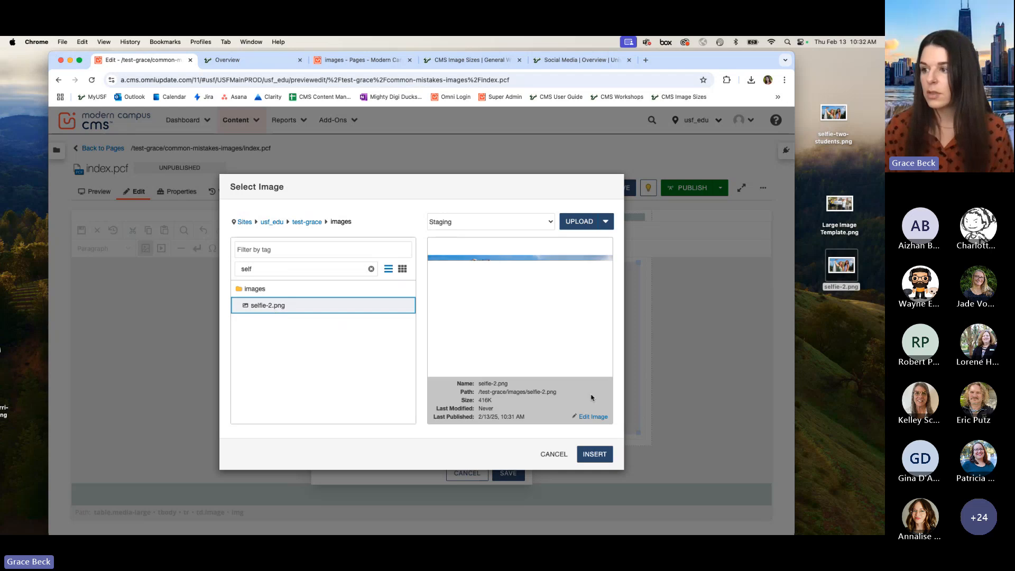
{"action": "left_click", "coordinate": [594, 456]}
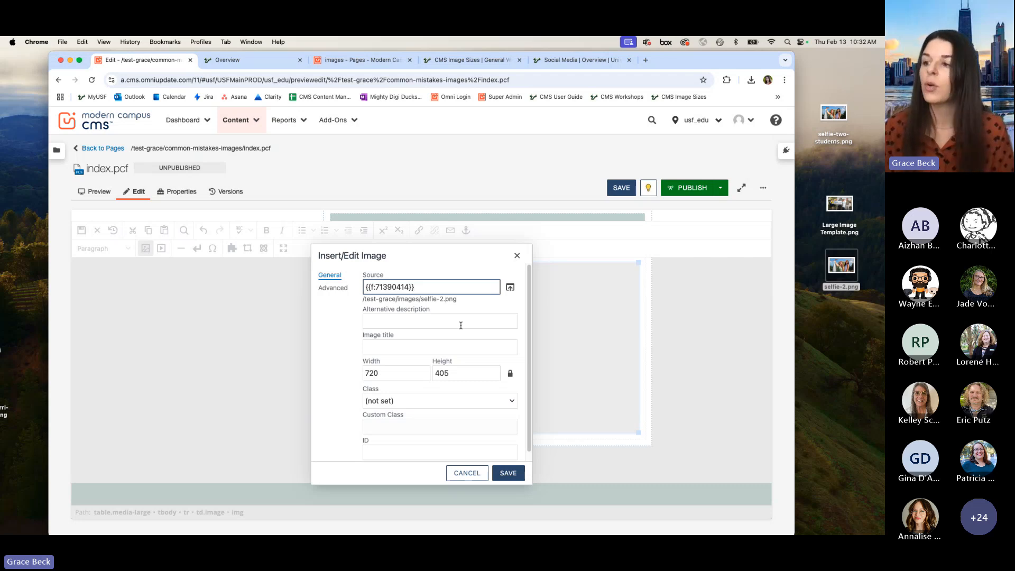
Step: Set the image's alternative description to "Two students on the USF Tampa campus taking a selfie" and save the image settings
{"action": "left_click", "coordinate": [461, 325]}
{"action": "type", "text": "Two students"}
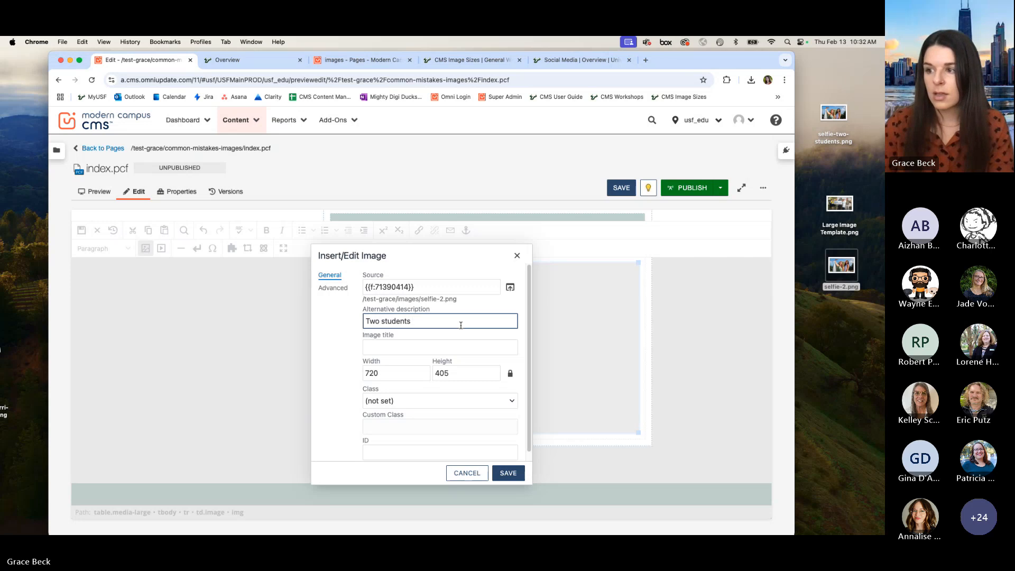
{"action": "type", "text": " t"}
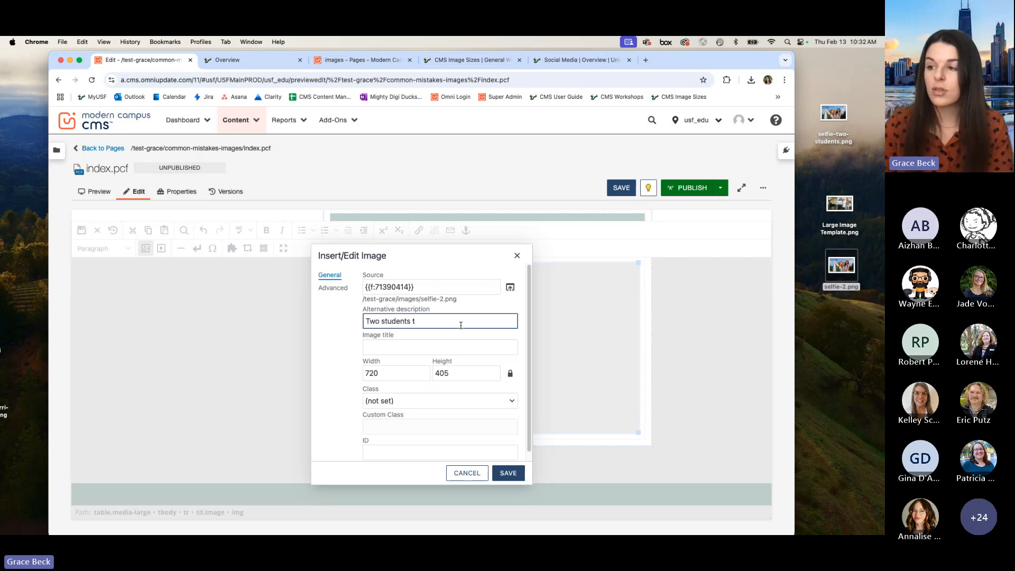
{"action": "key", "text": "BackSpace"}
{"action": "type", "text": "on the USF "}
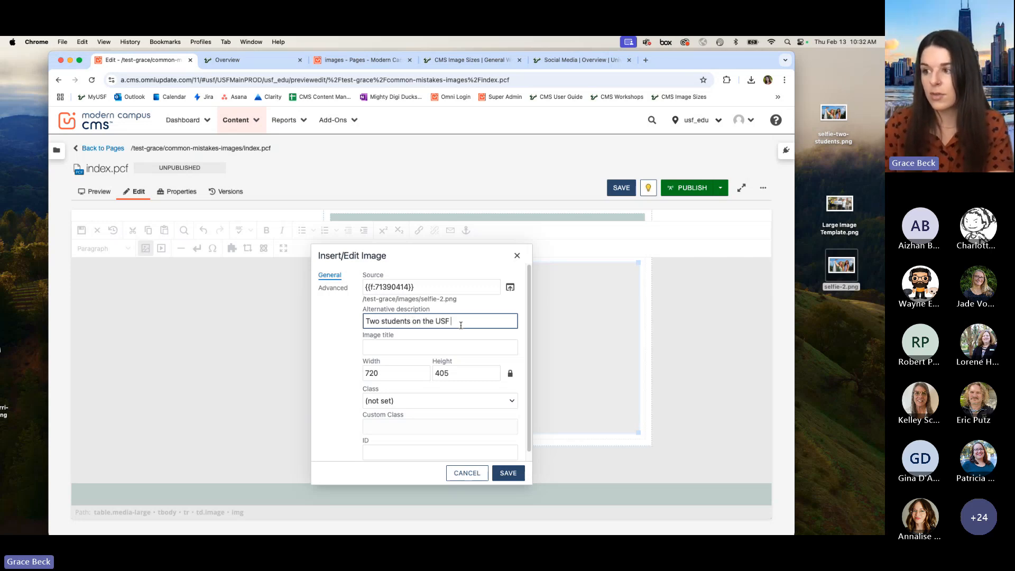
{"action": "type", "text": "Tampa campus t"}
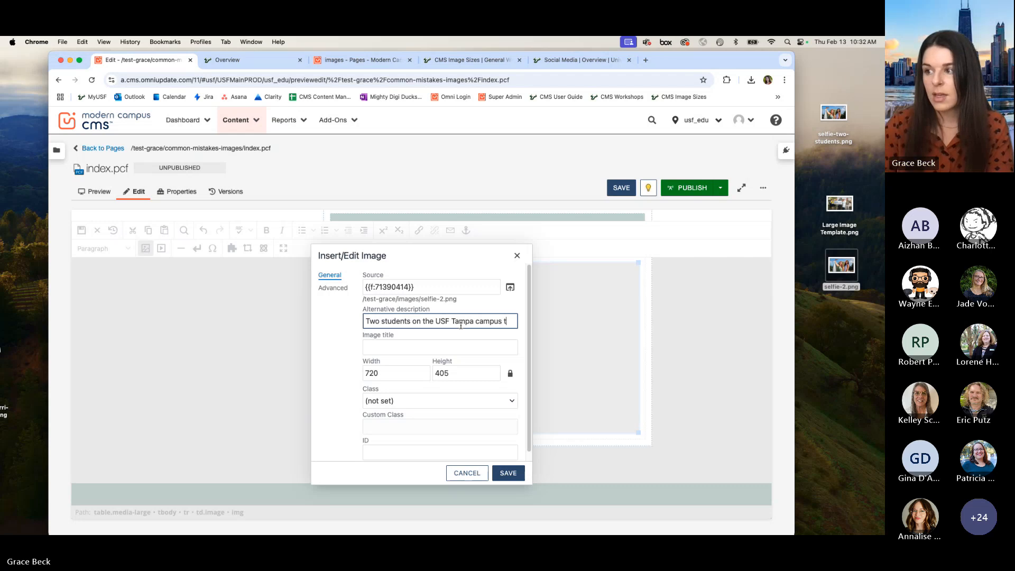
{"action": "type", "text": "aking a selfie"}
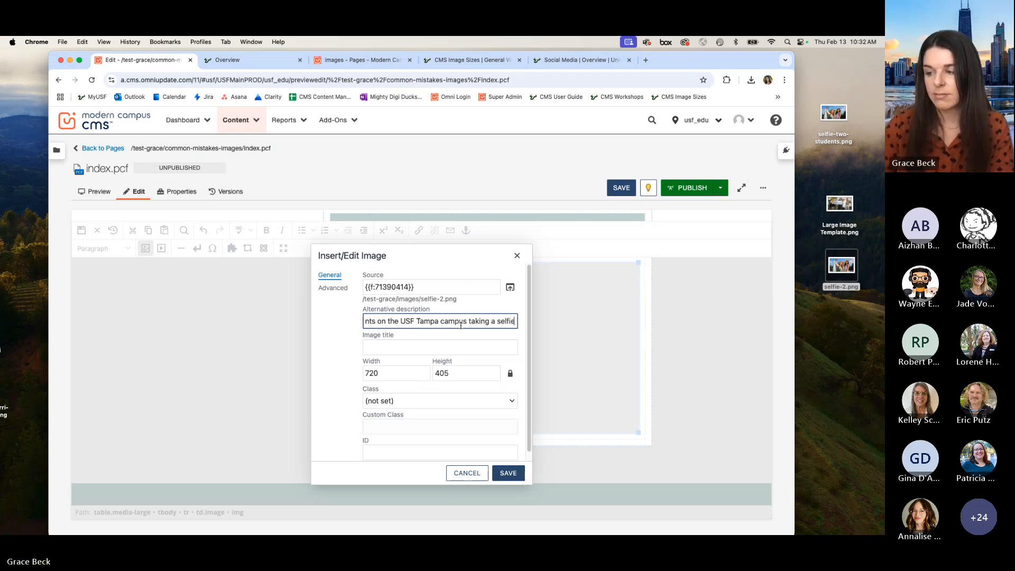
{"action": "left_click", "coordinate": [508, 473]}
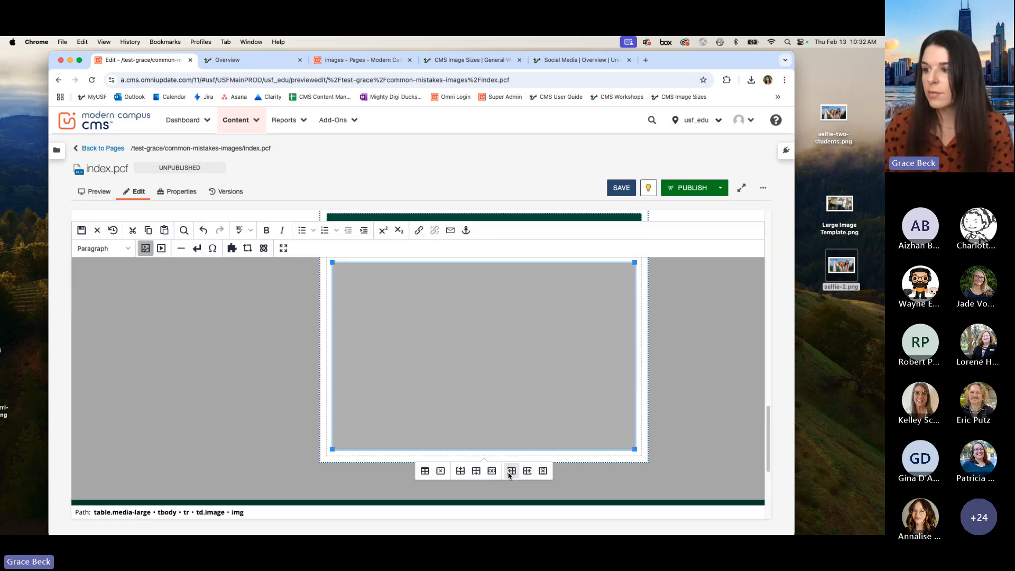
Step: Save the page content and check the large image in the responsive preview at desktop width
{"action": "left_click", "coordinate": [621, 188]}
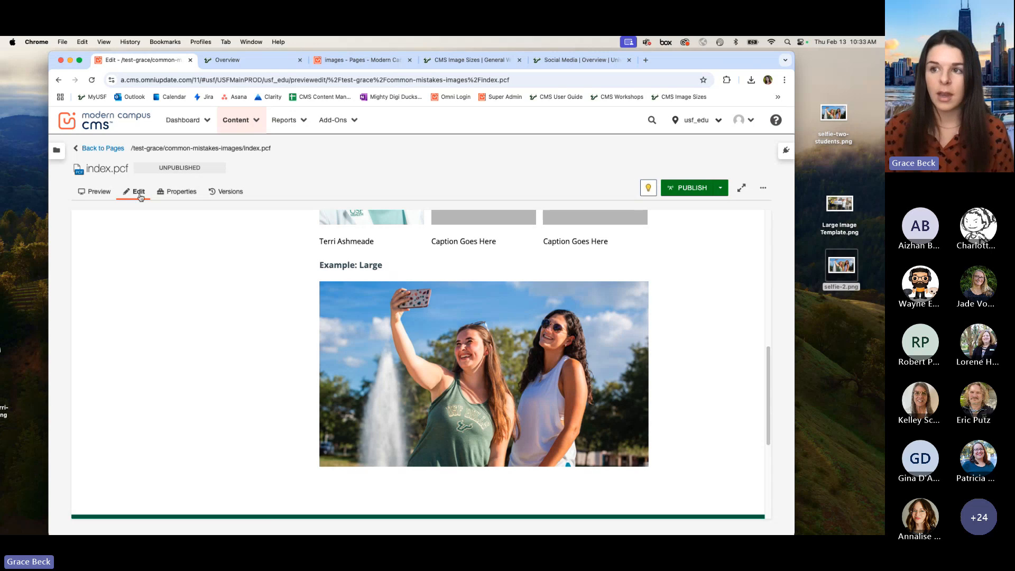
{"action": "left_click", "coordinate": [89, 193]}
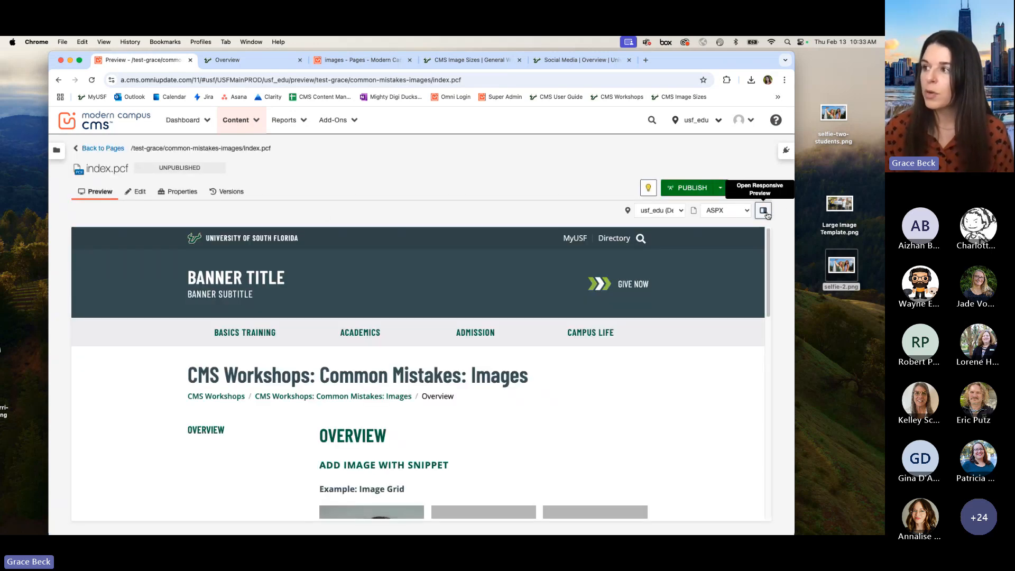
{"action": "left_click", "coordinate": [763, 212]}
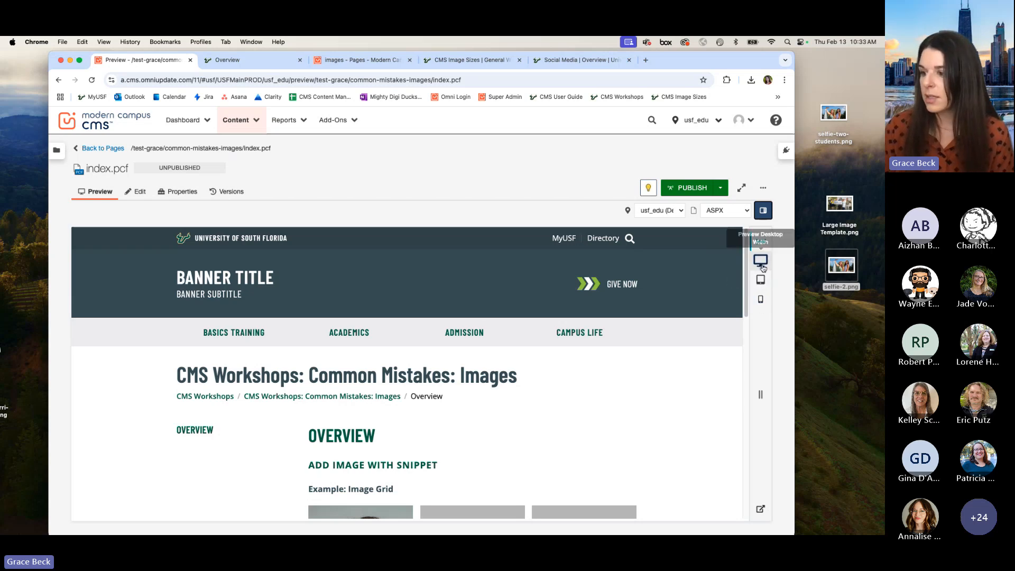
{"action": "left_click", "coordinate": [761, 260]}
{"action": "scroll", "coordinate": [592, 381], "scroll_direction": "down", "scroll_amount": 10}
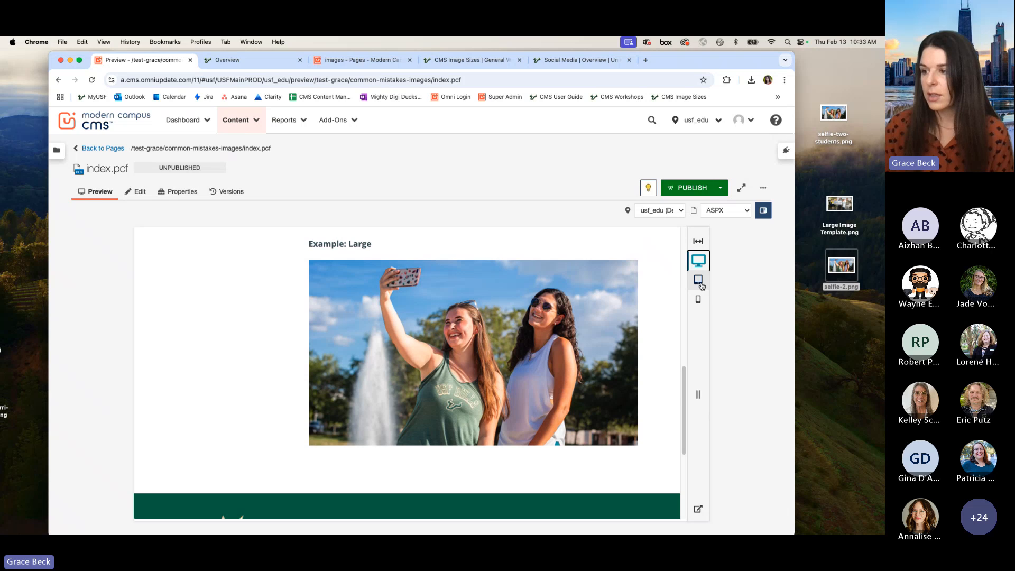
Step: Examine how the image grid and the large image adapt in the responsive preview at tablet and mobile widths
{"action": "left_click", "coordinate": [699, 280]}
{"action": "scroll", "coordinate": [546, 317], "scroll_direction": "up", "scroll_amount": 3}
{"action": "scroll", "coordinate": [546, 317], "scroll_direction": "up", "scroll_amount": 2}
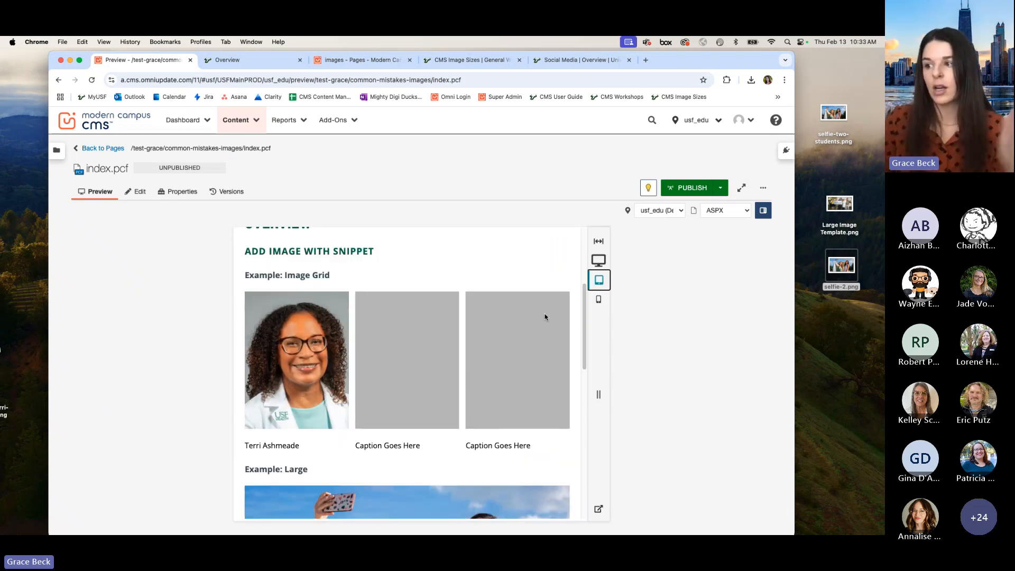
{"action": "left_click", "coordinate": [599, 299]}
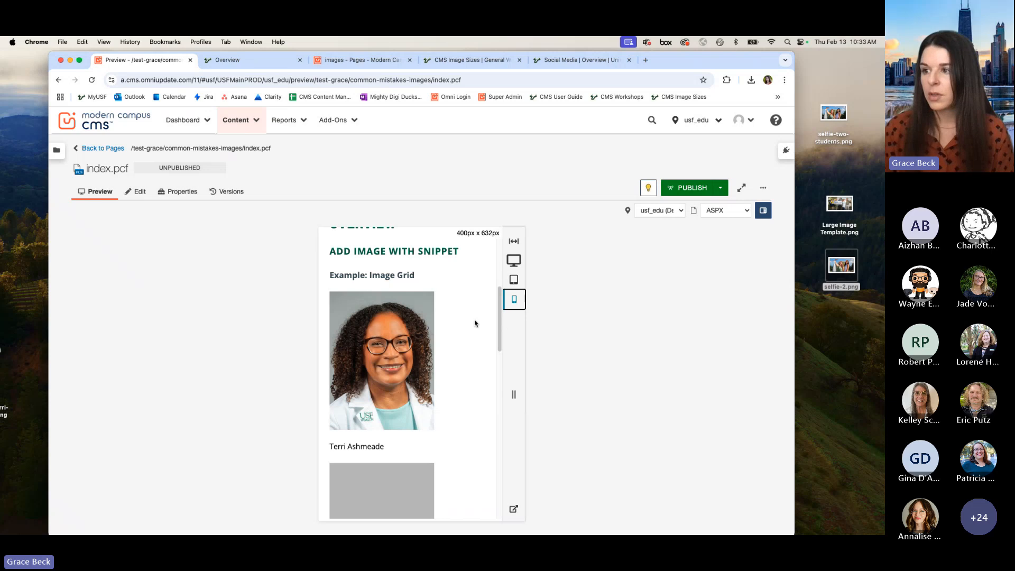
{"action": "scroll", "coordinate": [475, 323], "scroll_direction": "down", "scroll_amount": 3}
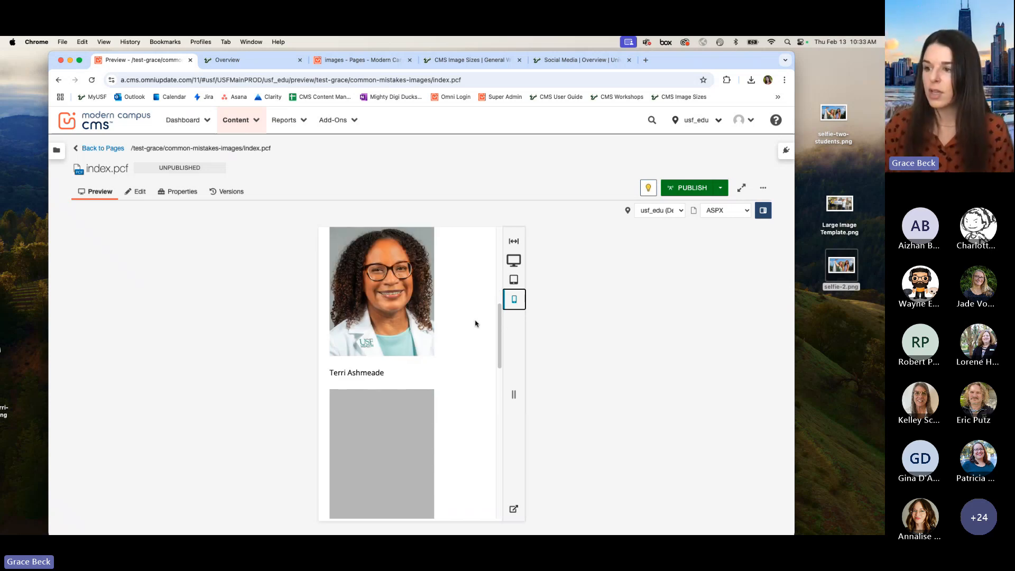
{"action": "scroll", "coordinate": [475, 324], "scroll_direction": "down", "scroll_amount": 5}
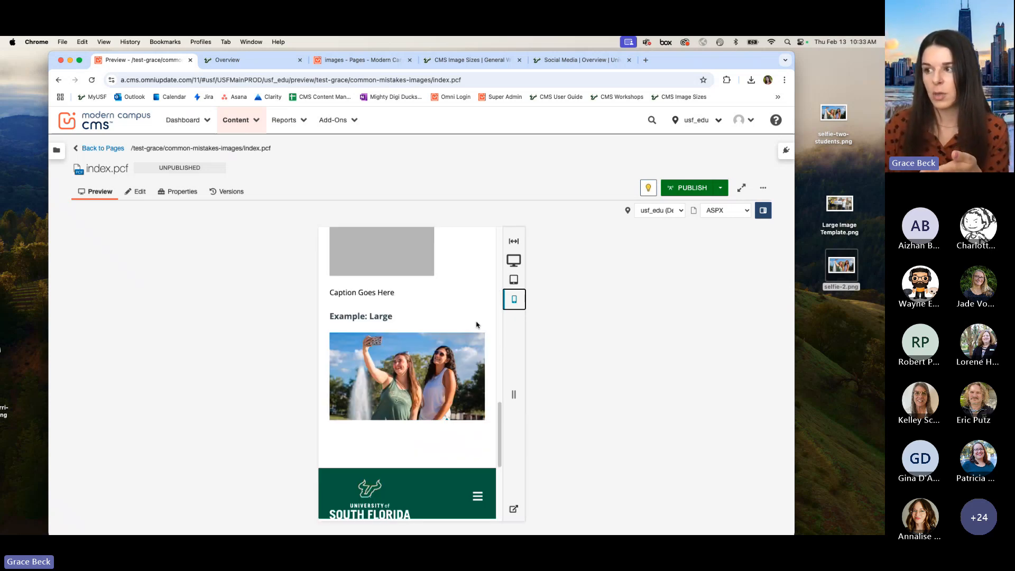